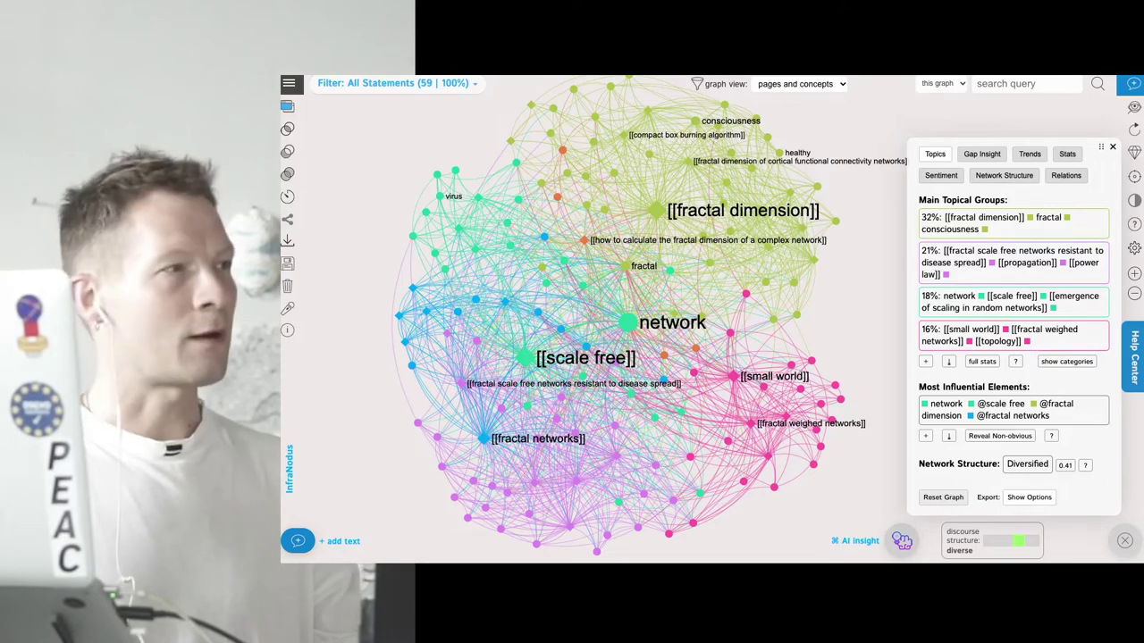
# Switch to the notes app's graph view to compare its network, and return to InfraNodus
pyautogui.press('super+Tab')
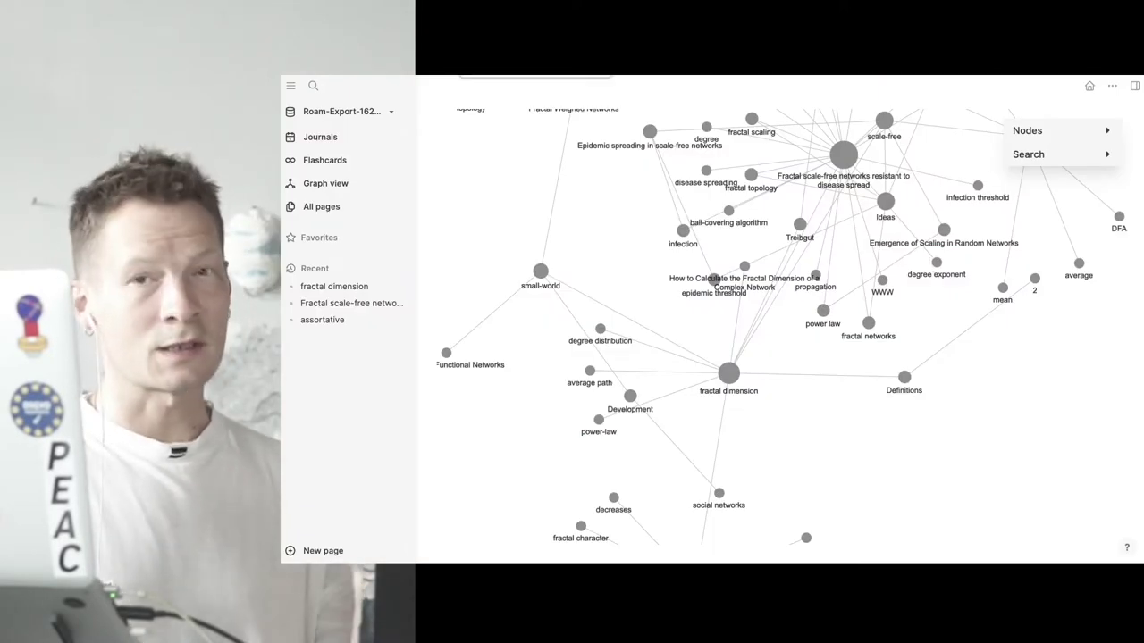
pyautogui.press('super+Tab')
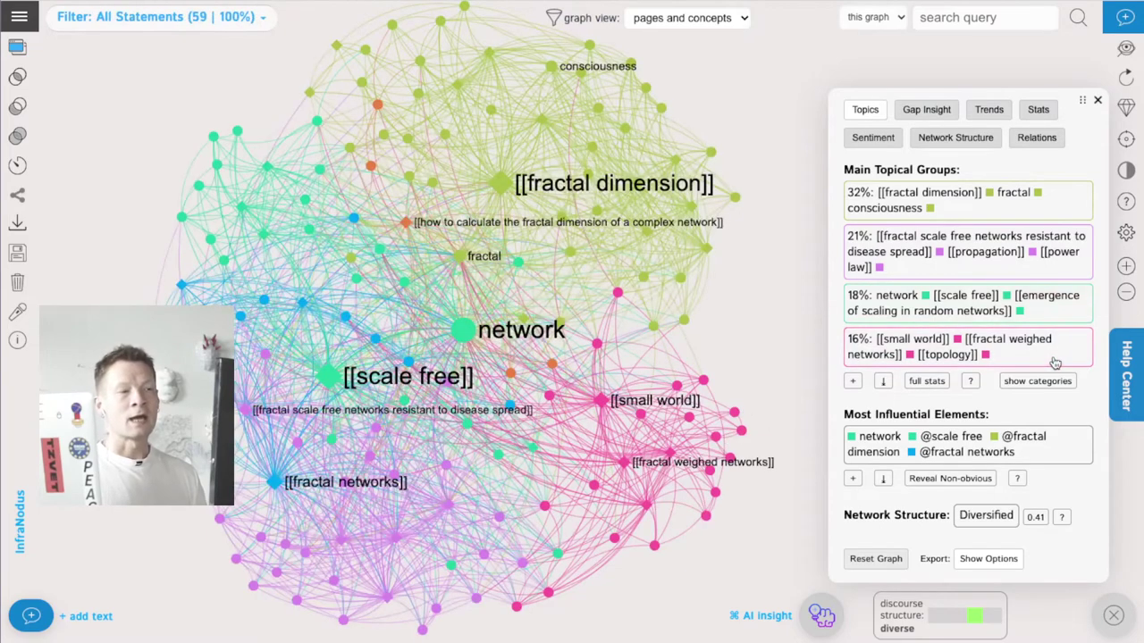
# Highlight the structural gap between the small world and scale free topics and generate AI facts that bridge it
pyautogui.click(932, 111)
pyautogui.click(887, 399)
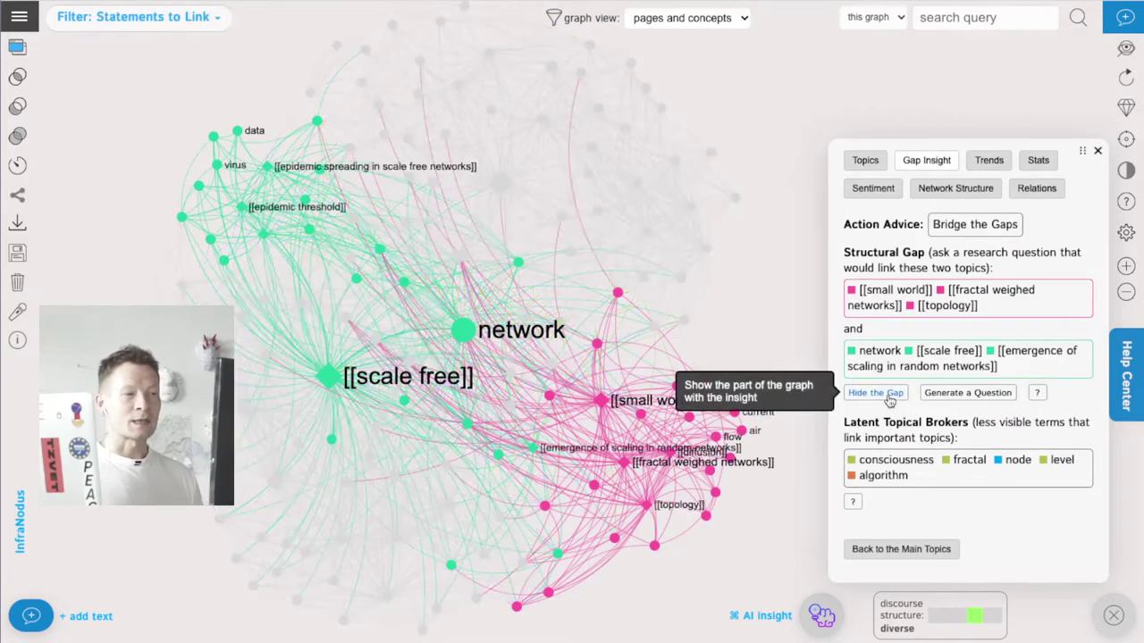
pyautogui.click(817, 617)
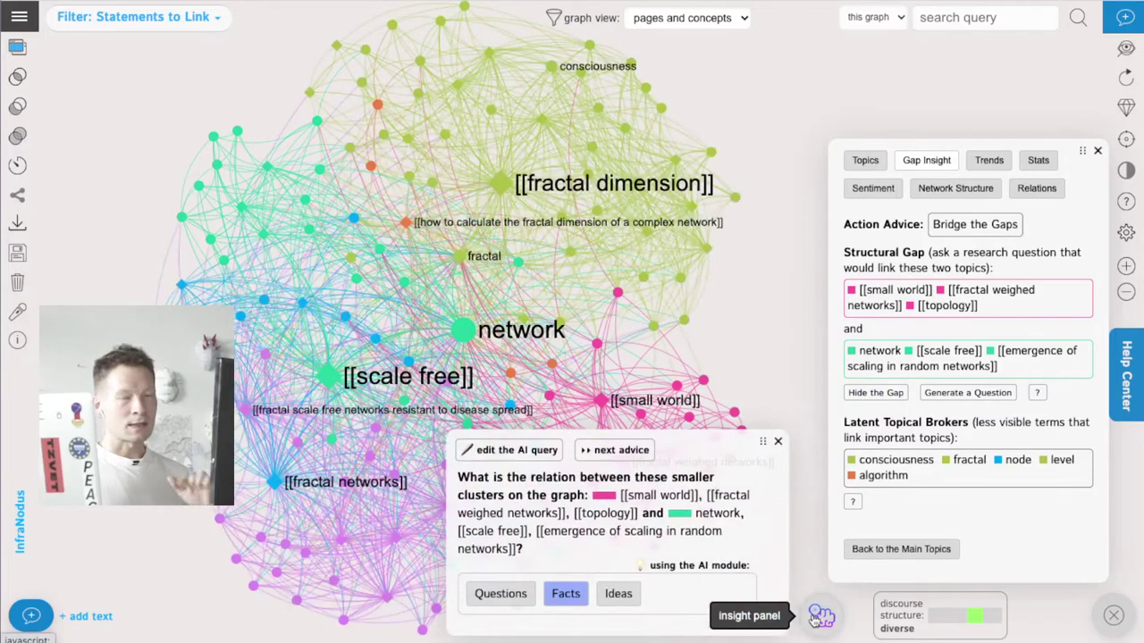
pyautogui.click(565, 595)
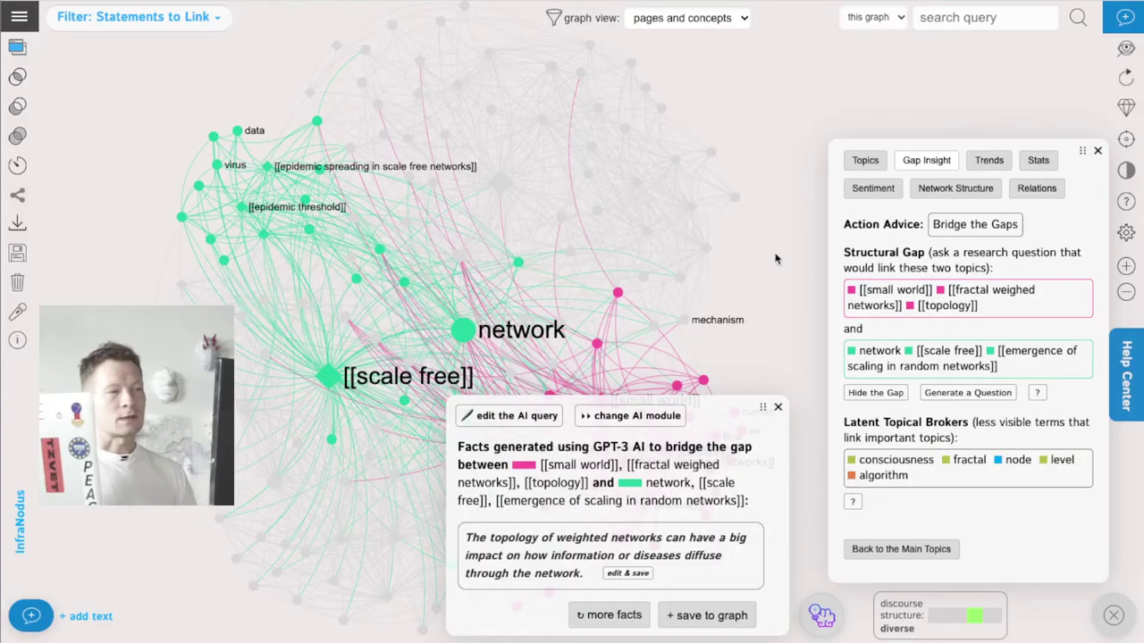
# Return to the main topics and reset the graph to all statements
pyautogui.click(899, 549)
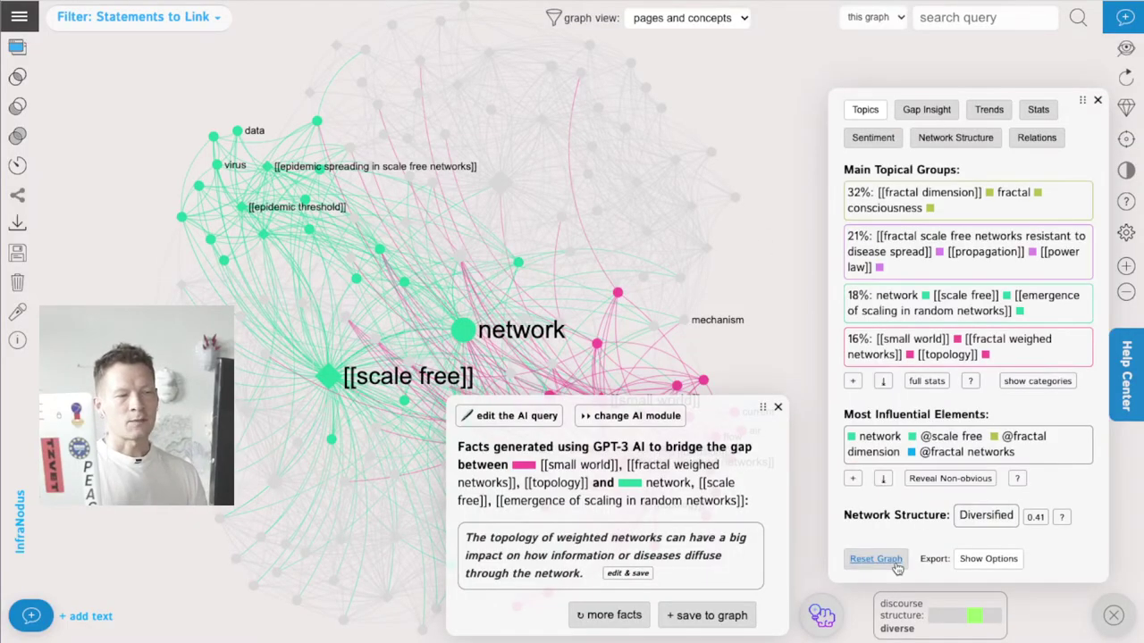
pyautogui.click(890, 565)
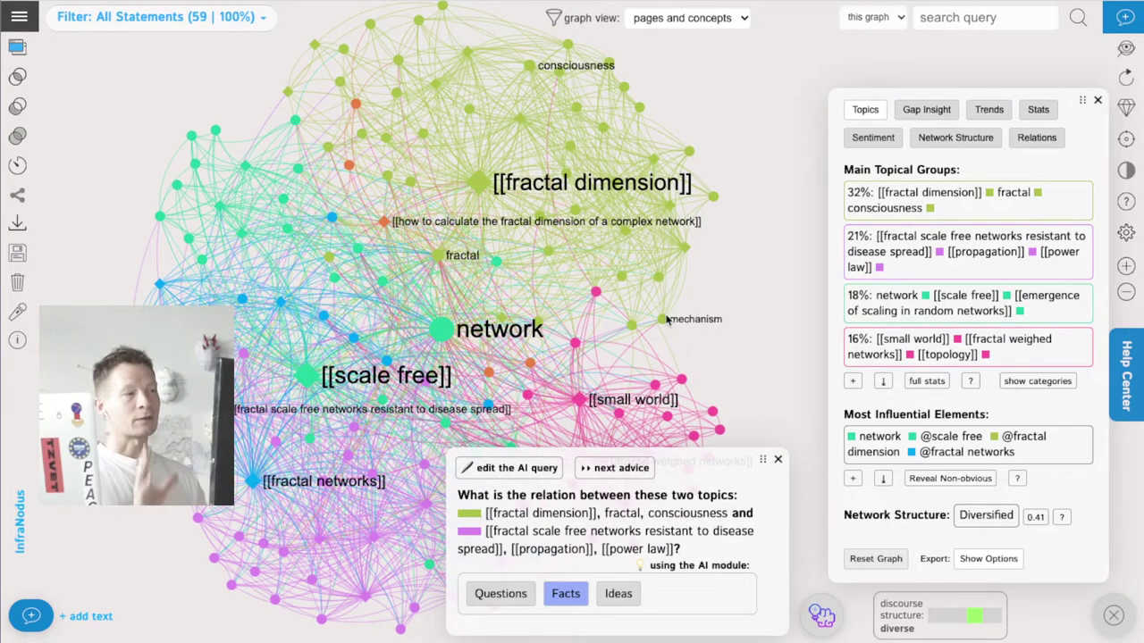
# Compare the graph as pages only and concepts only, and restore the combined pages and concepts view
pyautogui.click(684, 27)
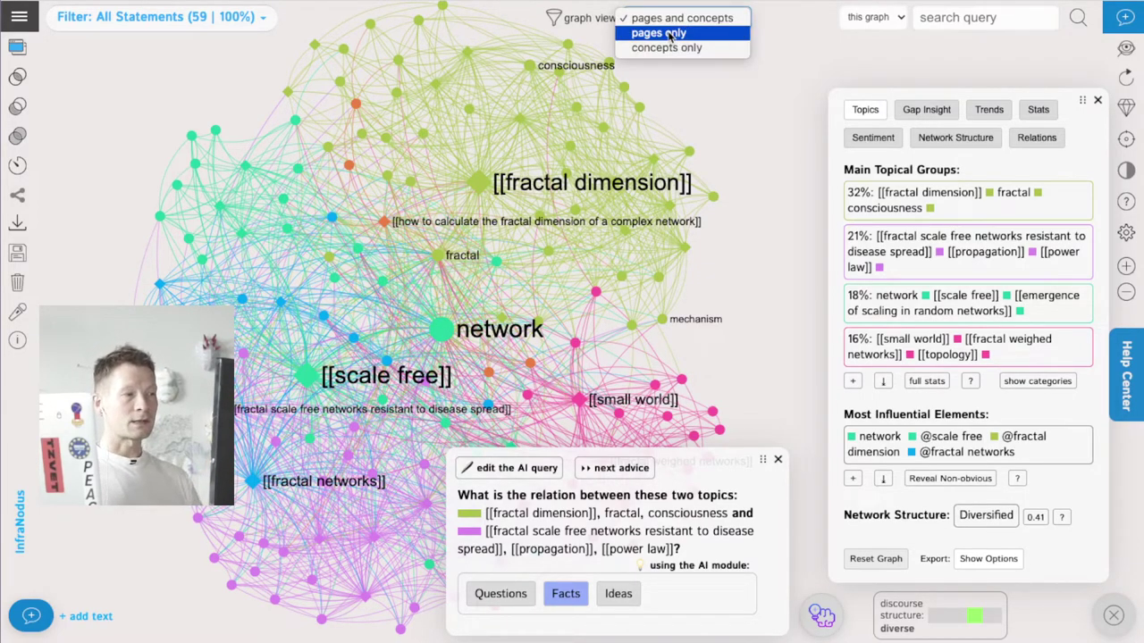
pyautogui.click(669, 34)
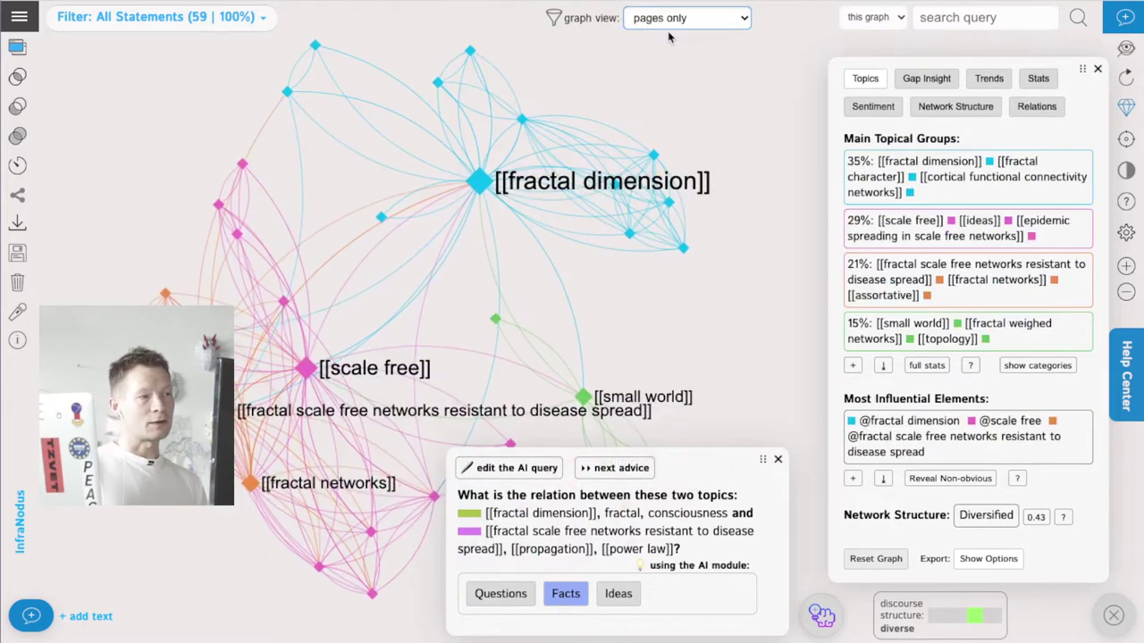
pyautogui.click(661, 19)
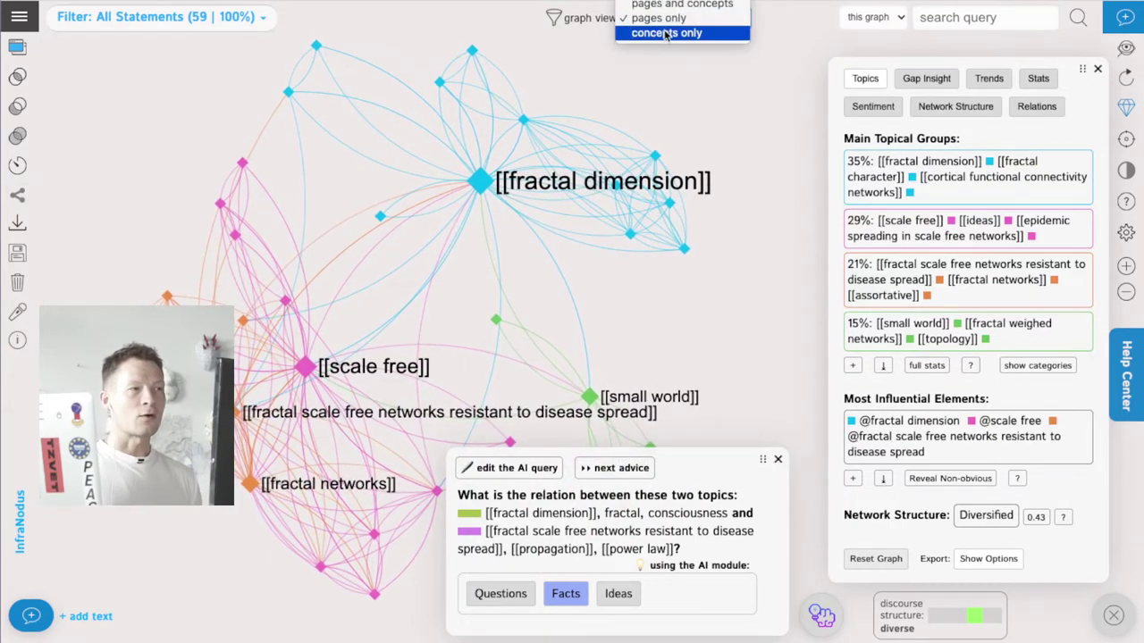
pyautogui.click(665, 33)
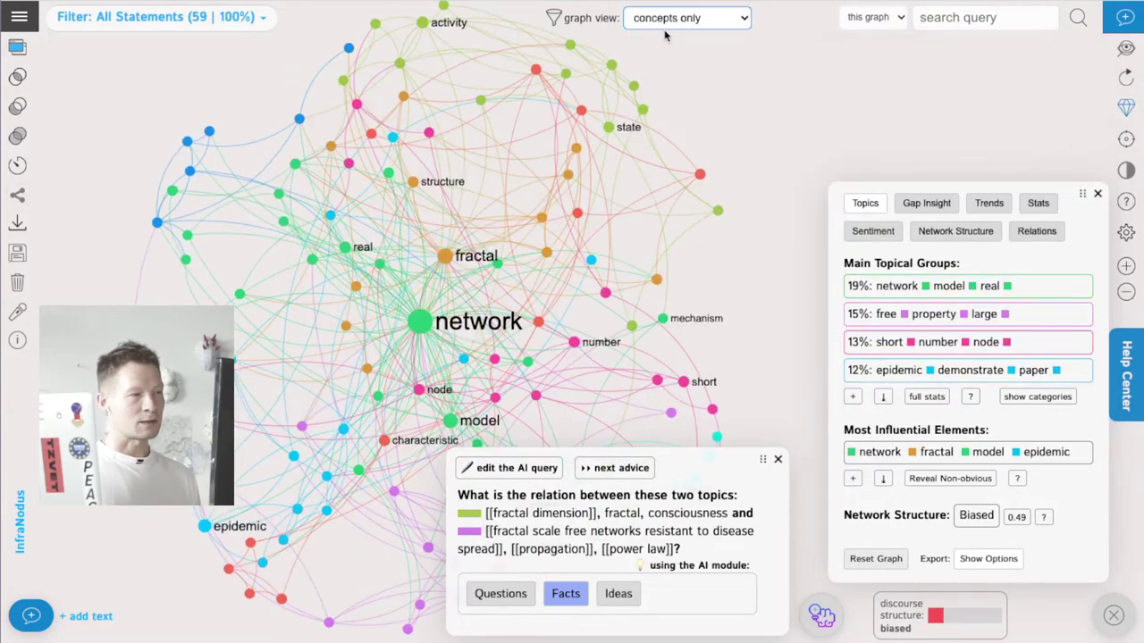
pyautogui.click(667, 18)
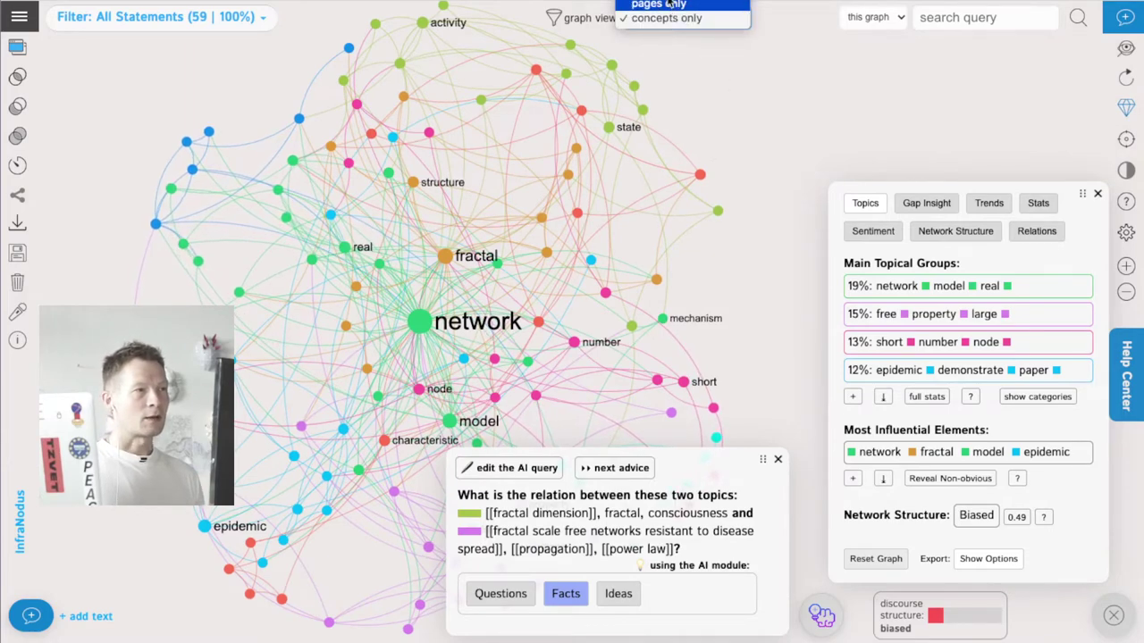
pyautogui.click(666, 18)
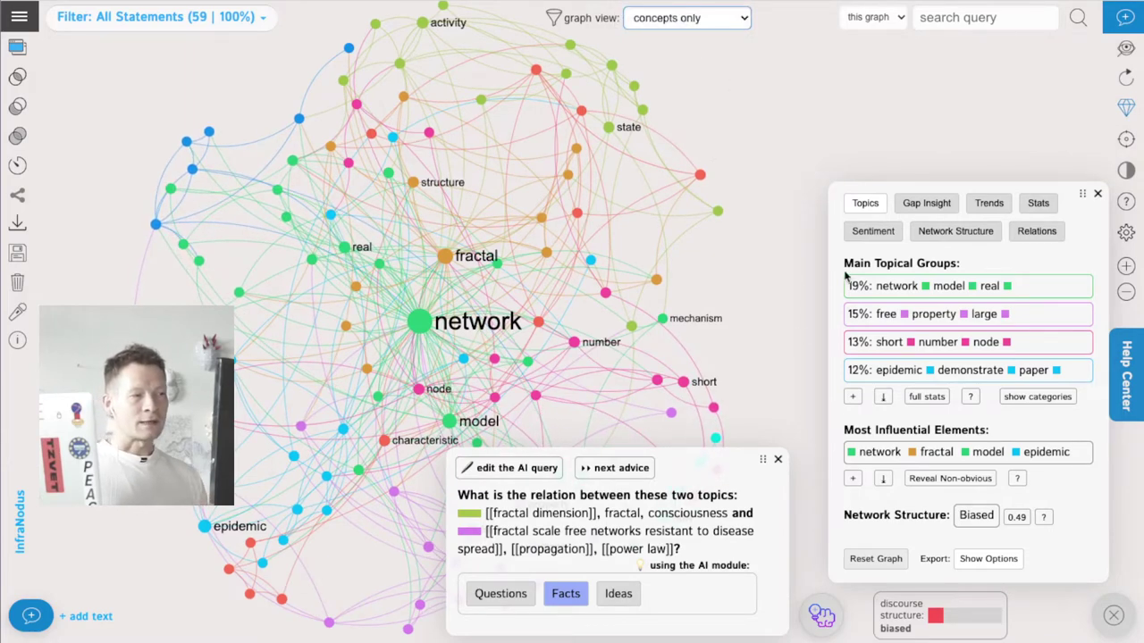
pyautogui.press('Up')
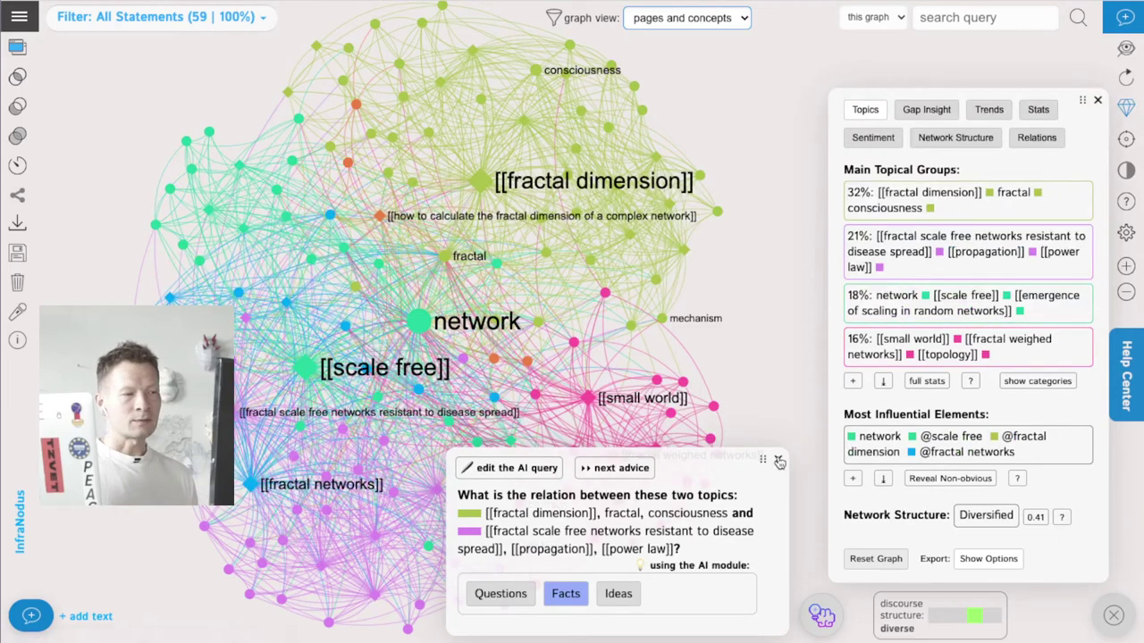
# Close the AI insight panel and explore the main topical groups, isolating the fractal dimension group and clearing that selection
pyautogui.click(779, 461)
pyautogui.click(1104, 626)
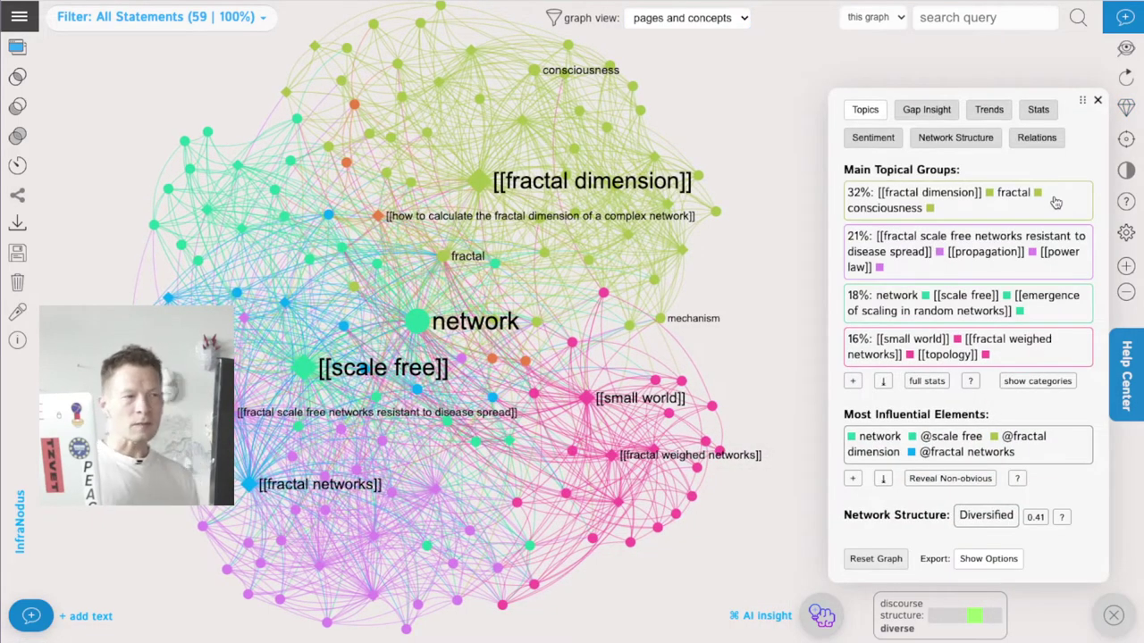
pyautogui.click(1056, 203)
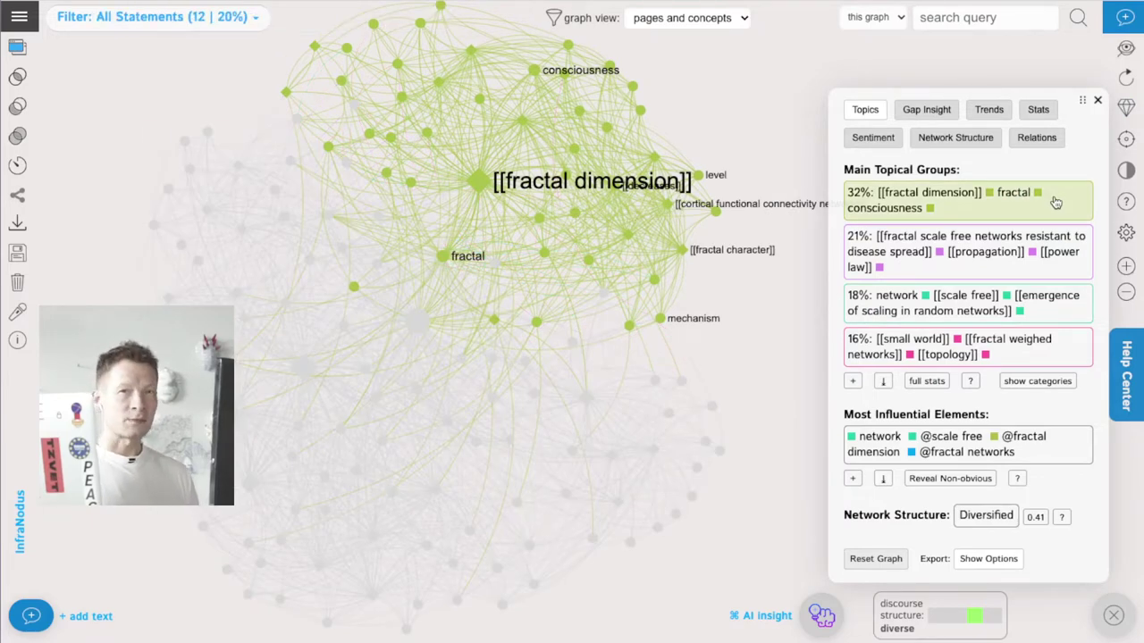
pyautogui.click(1056, 203)
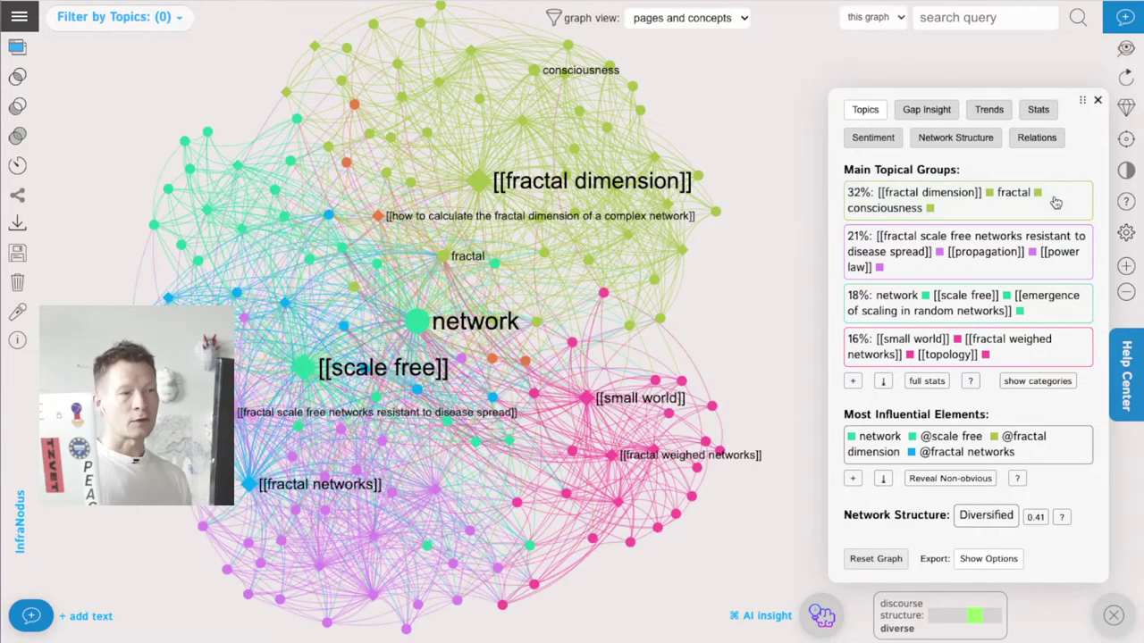
pyautogui.click(852, 381)
pyautogui.click(850, 406)
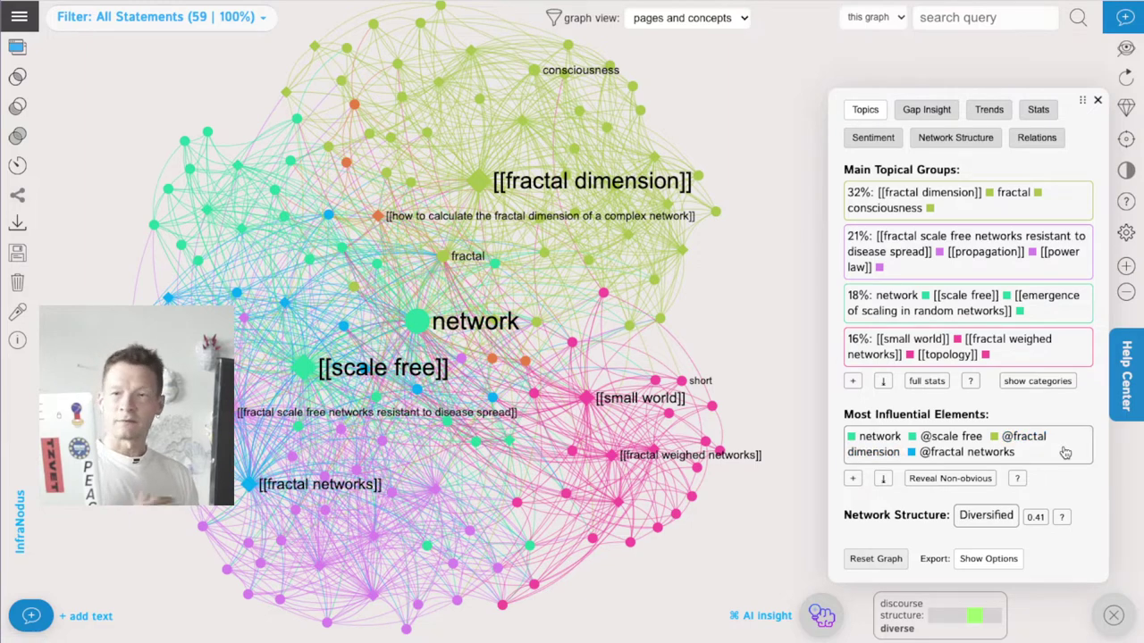
# Review the graph's network structure insights, sentiment analysis, text statistics and keyword relations
pyautogui.click(903, 623)
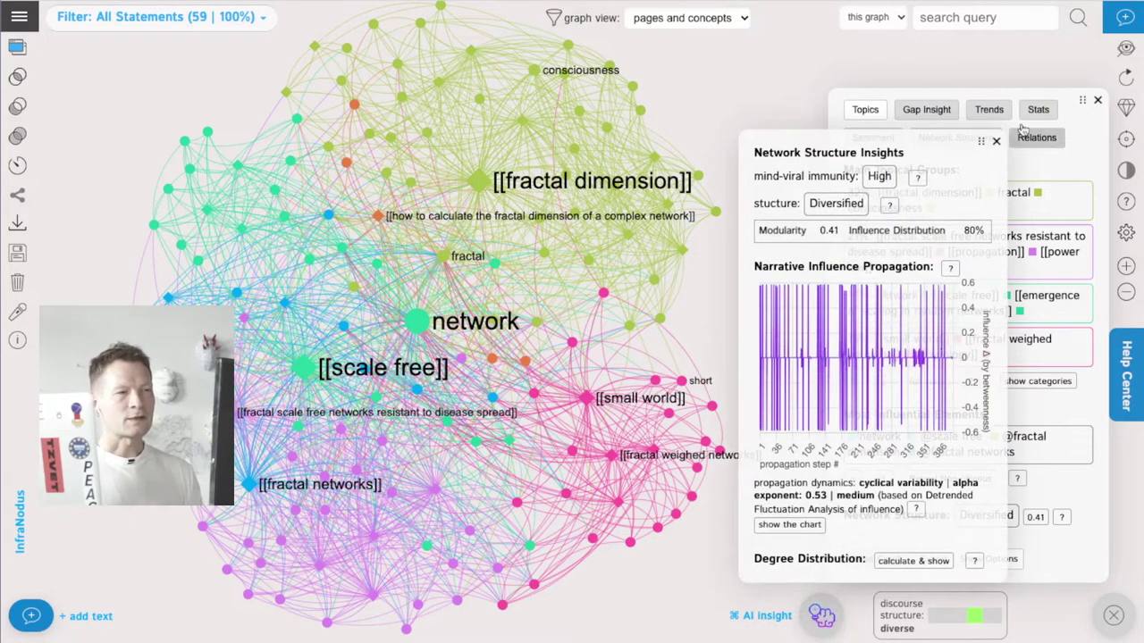
pyautogui.click(997, 142)
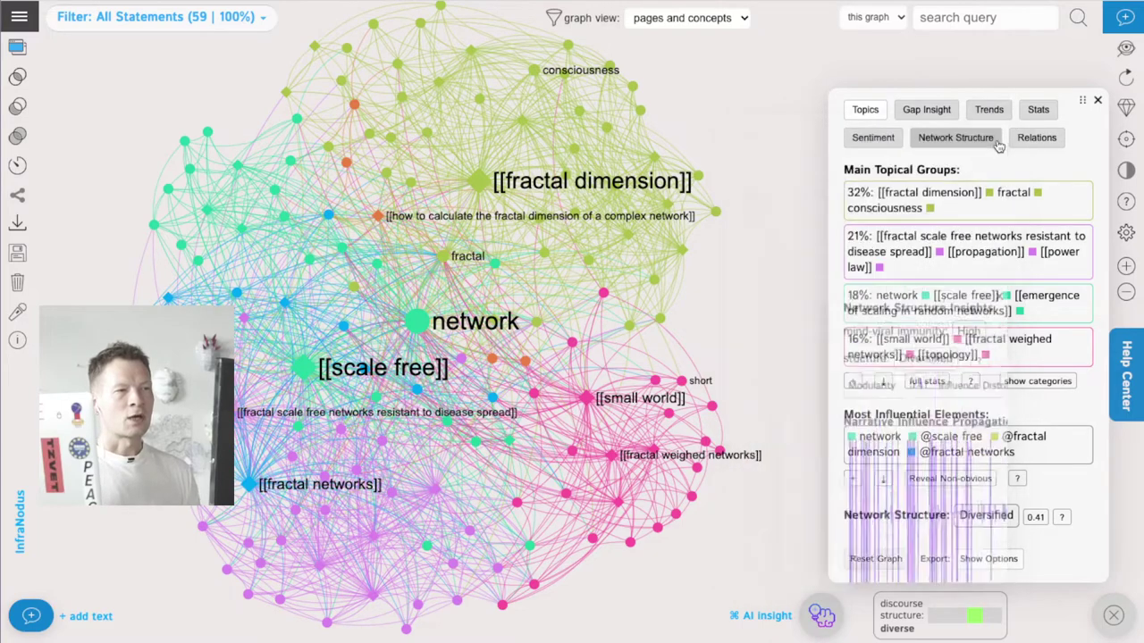
pyautogui.click(883, 138)
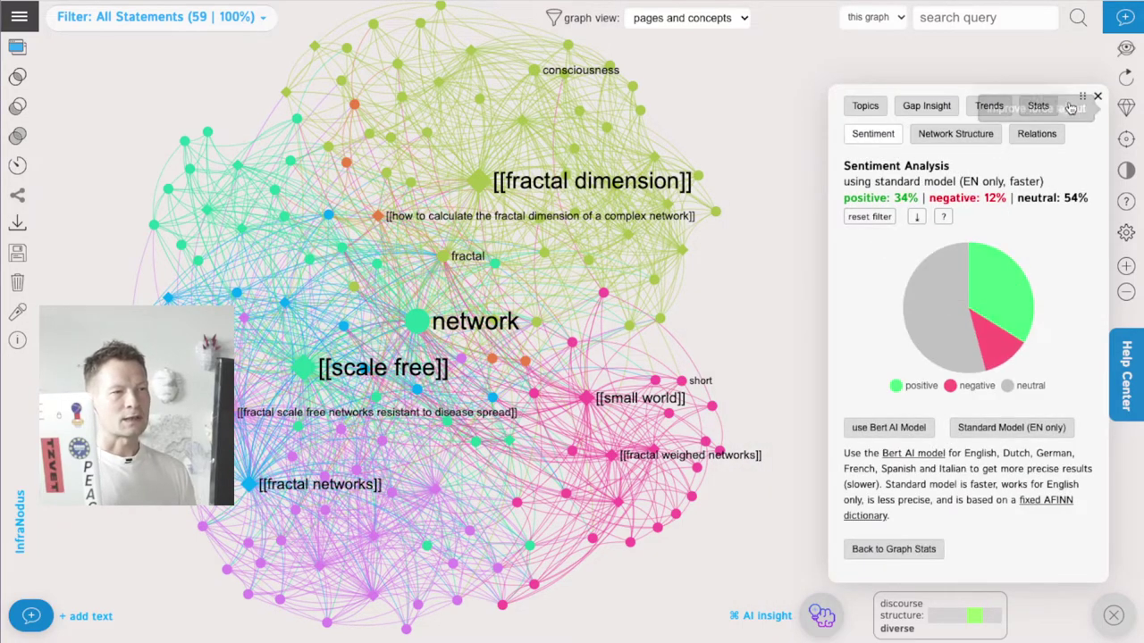
pyautogui.click(1035, 108)
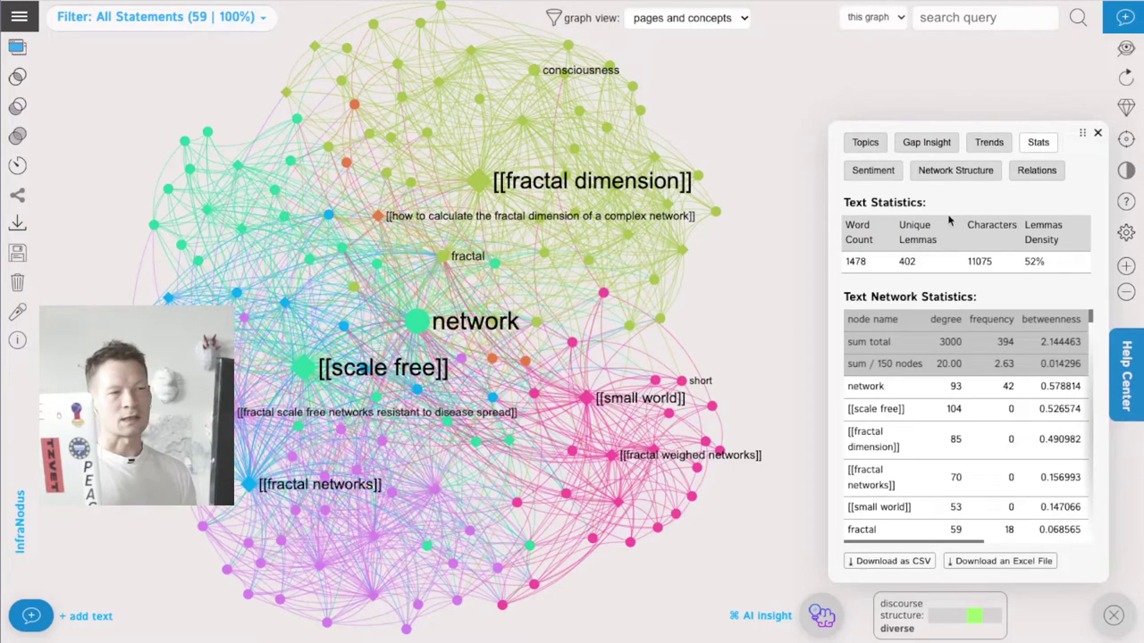
pyautogui.click(1039, 172)
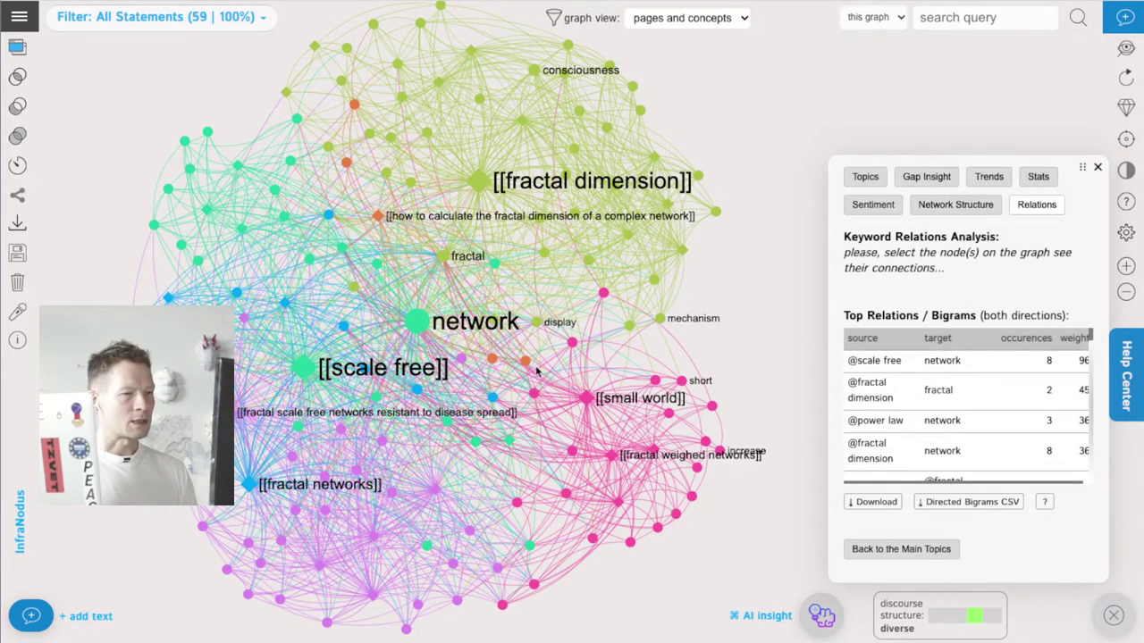
# Highlight the structural gap between the small world and scale free topics and read the statements behind it
pyautogui.click(911, 177)
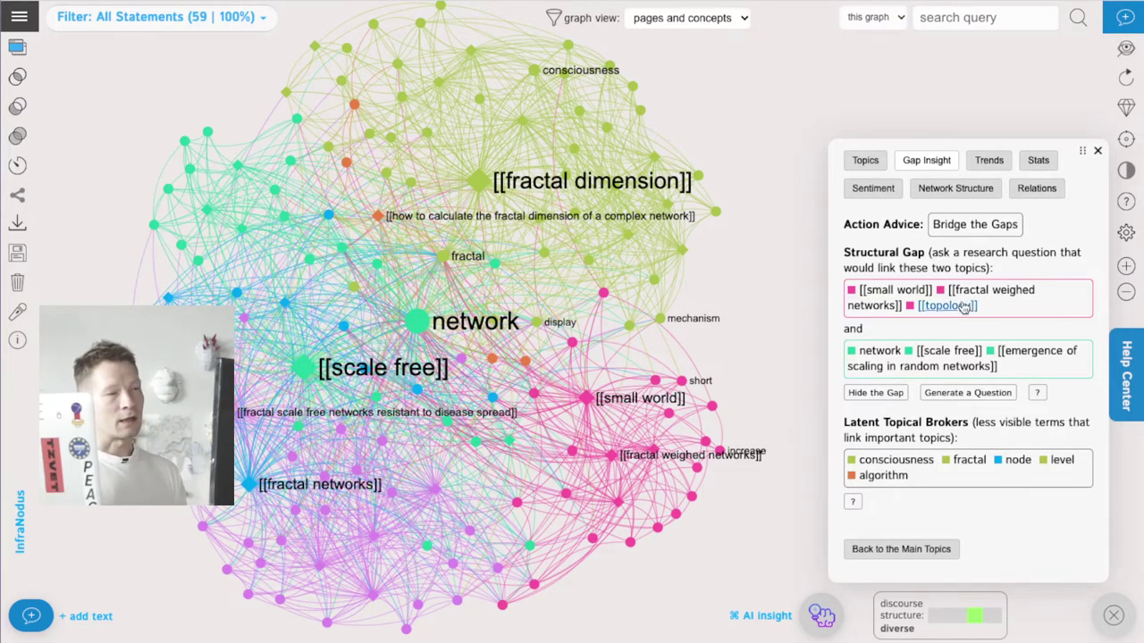
pyautogui.click(877, 394)
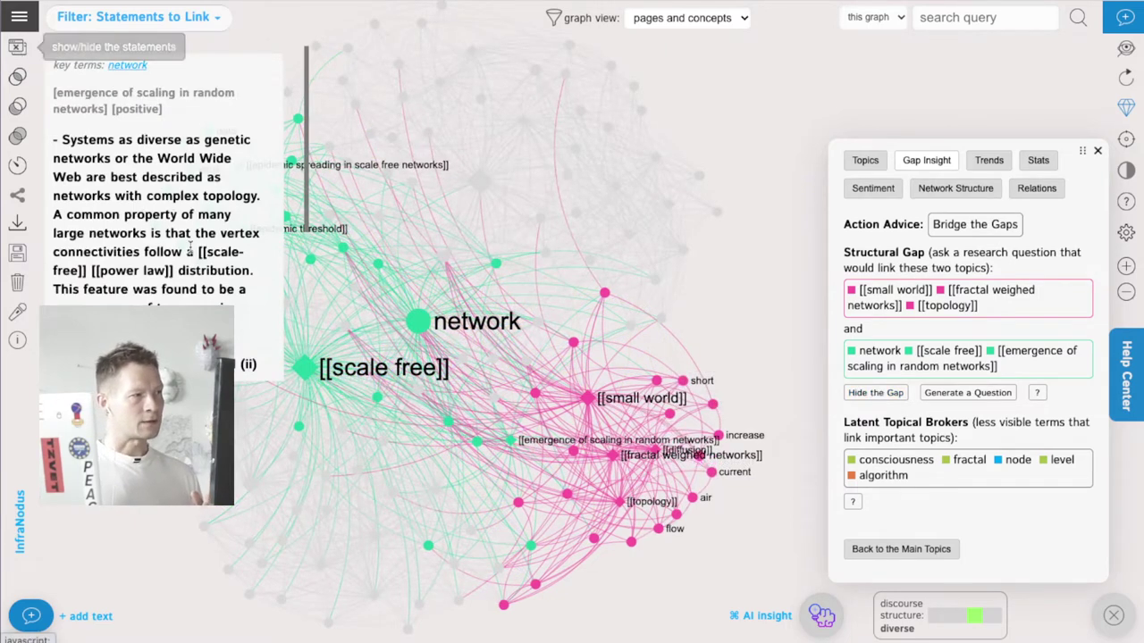
pyautogui.scroll(-3, 189, 252)
pyautogui.scroll(3, 156, 186)
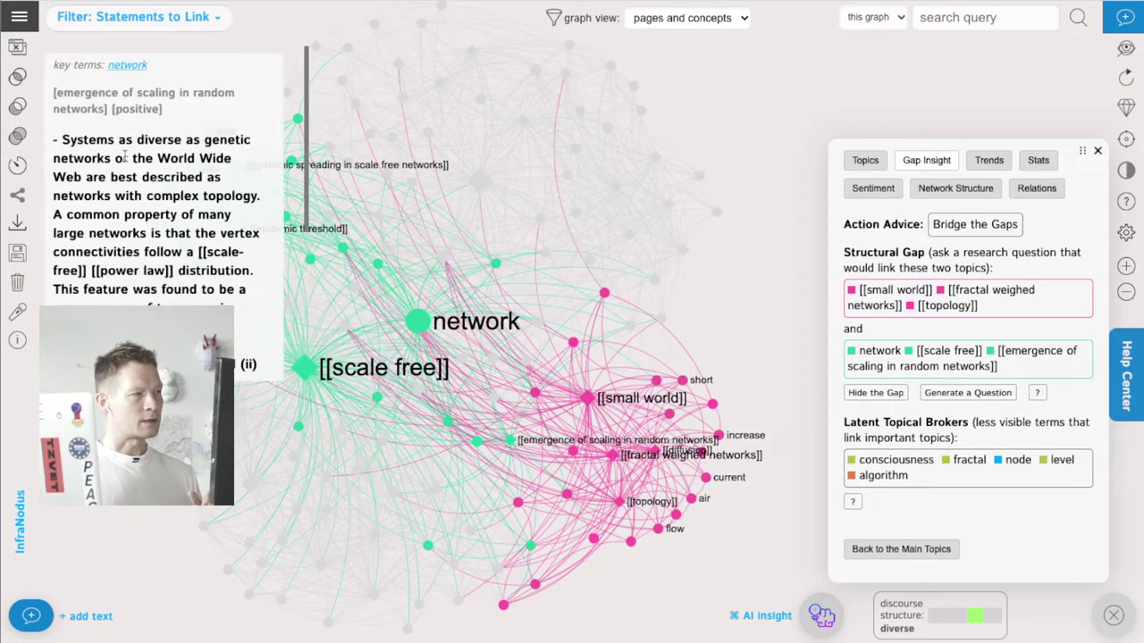
pyautogui.click(17, 47)
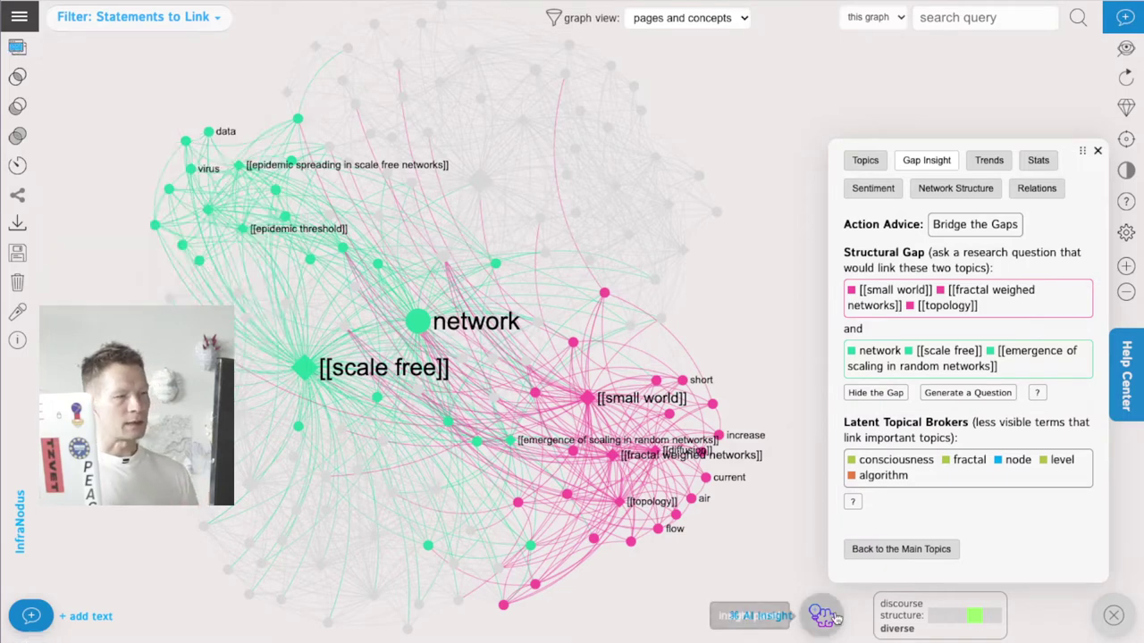
# Generate AI facts linking the fractal dimension topic with fractal scale free networks resistant to disease spread, and request another fact
pyautogui.click(759, 616)
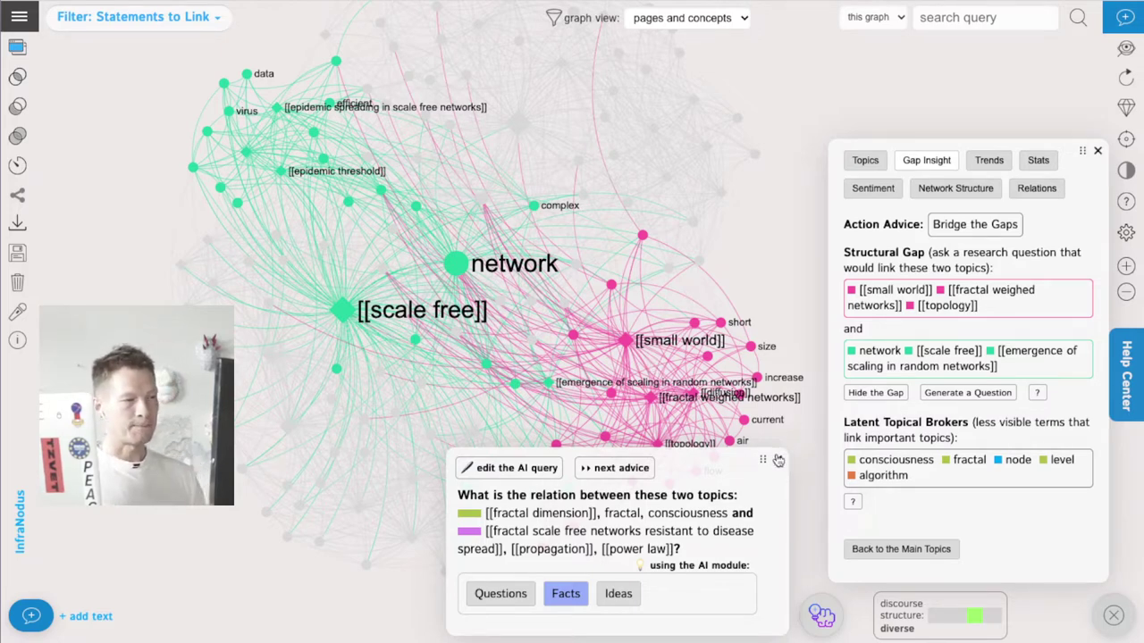
pyautogui.click(565, 593)
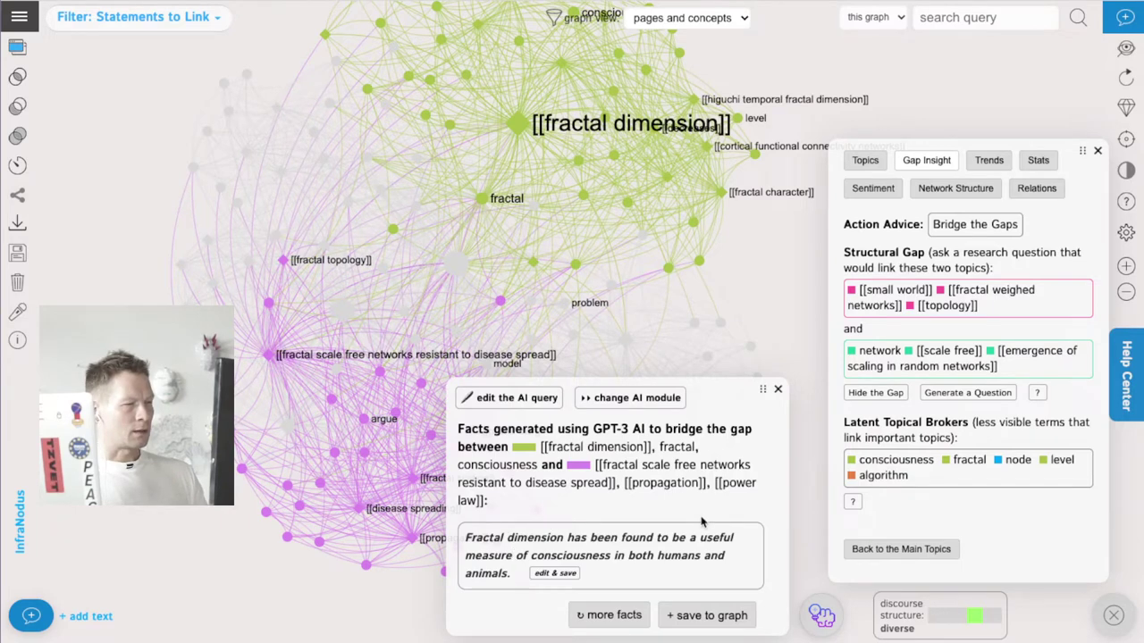
pyautogui.click(609, 622)
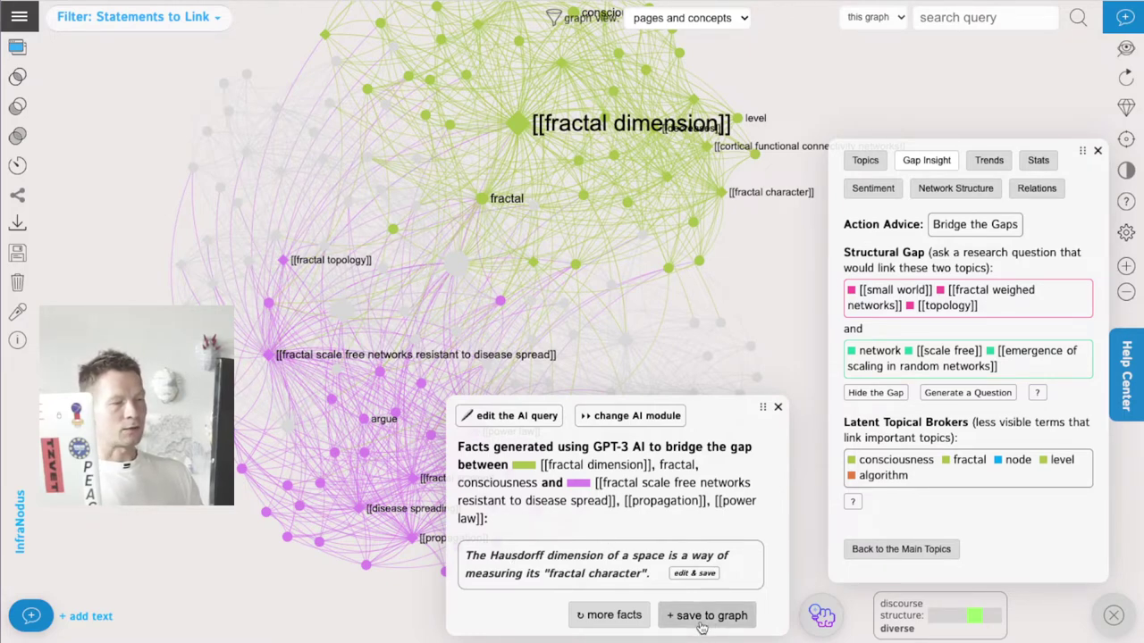
# Save the generated fact about the Hausdorff dimension to the graph as a new statement tagged "interpret"
pyautogui.click(43, 619)
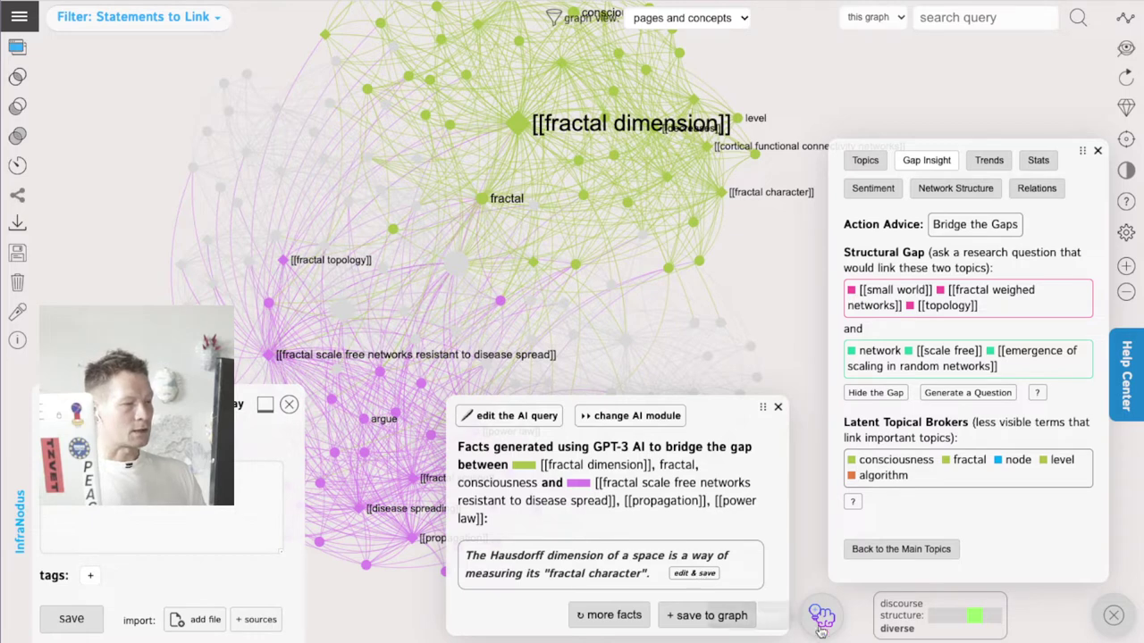
pyautogui.click(702, 583)
pyautogui.tripleClick(114, 516)
pyautogui.hotkey('ctrl', 'c')
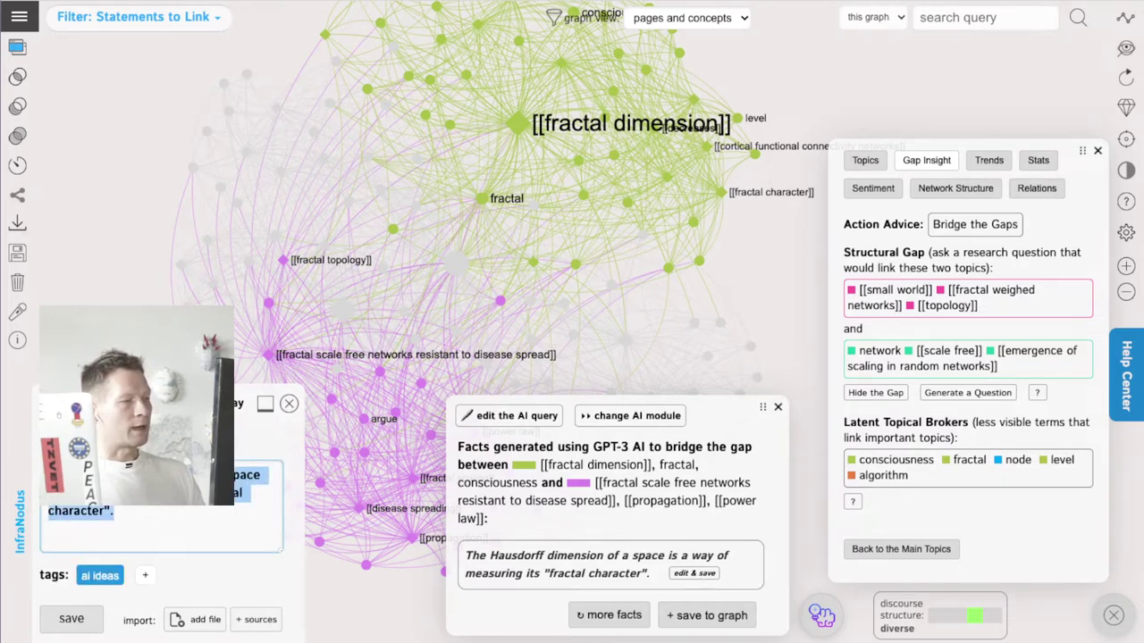
pyautogui.press('BackSpace')
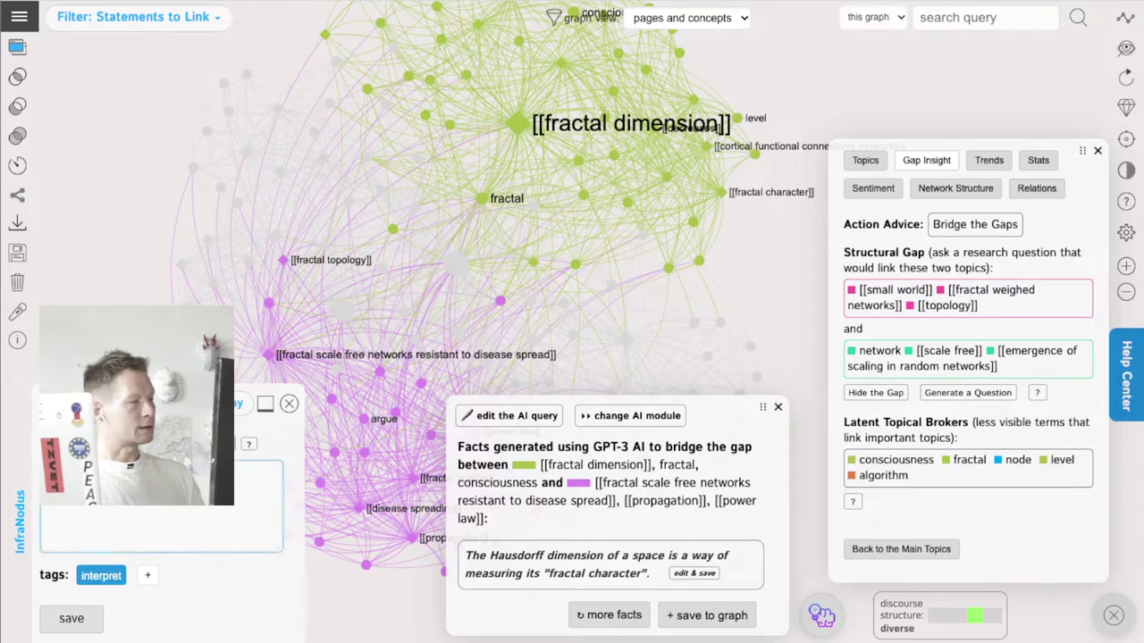
pyautogui.hotkey('ctrl', 'v')
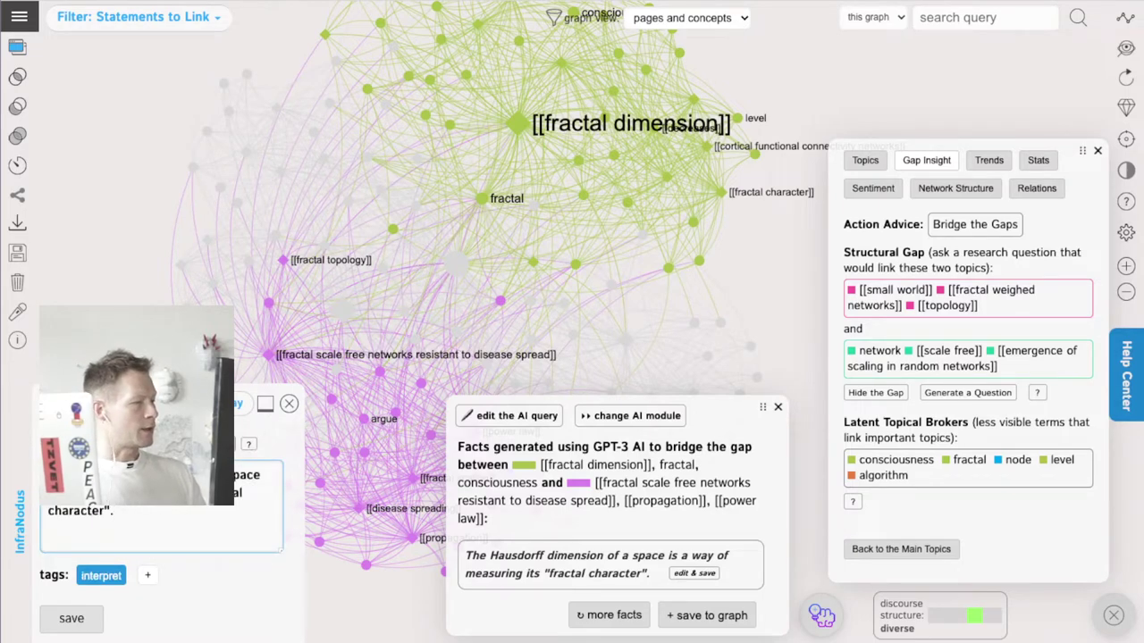
pyautogui.click(75, 618)
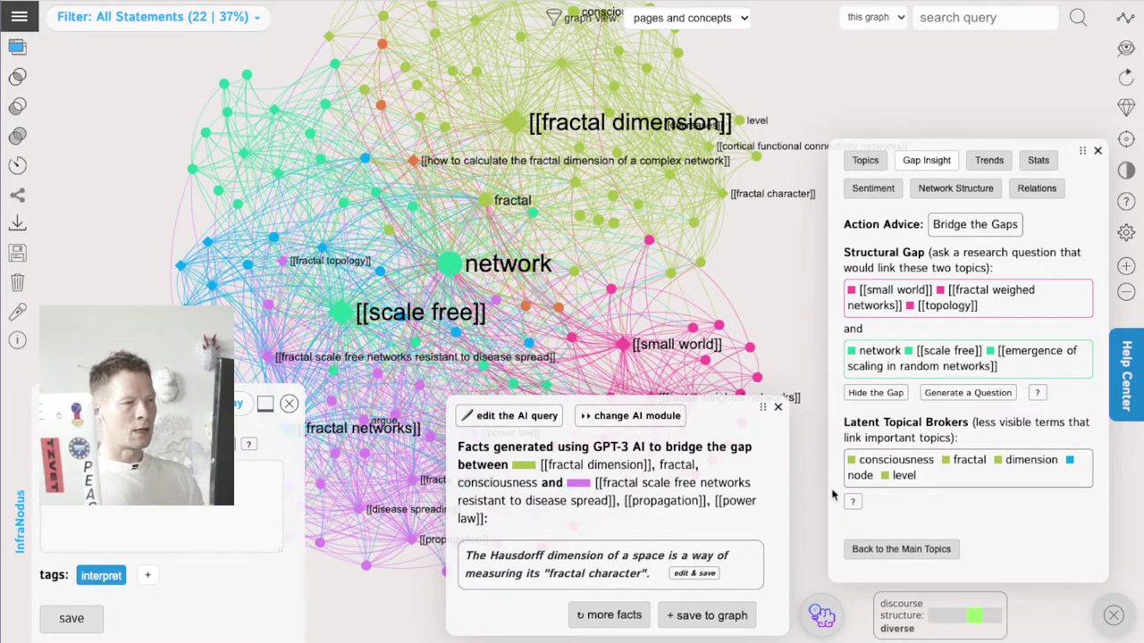
# Dismiss the AI facts and, from the apps overview, open the import of Roam Research / MD files
pyautogui.click(778, 407)
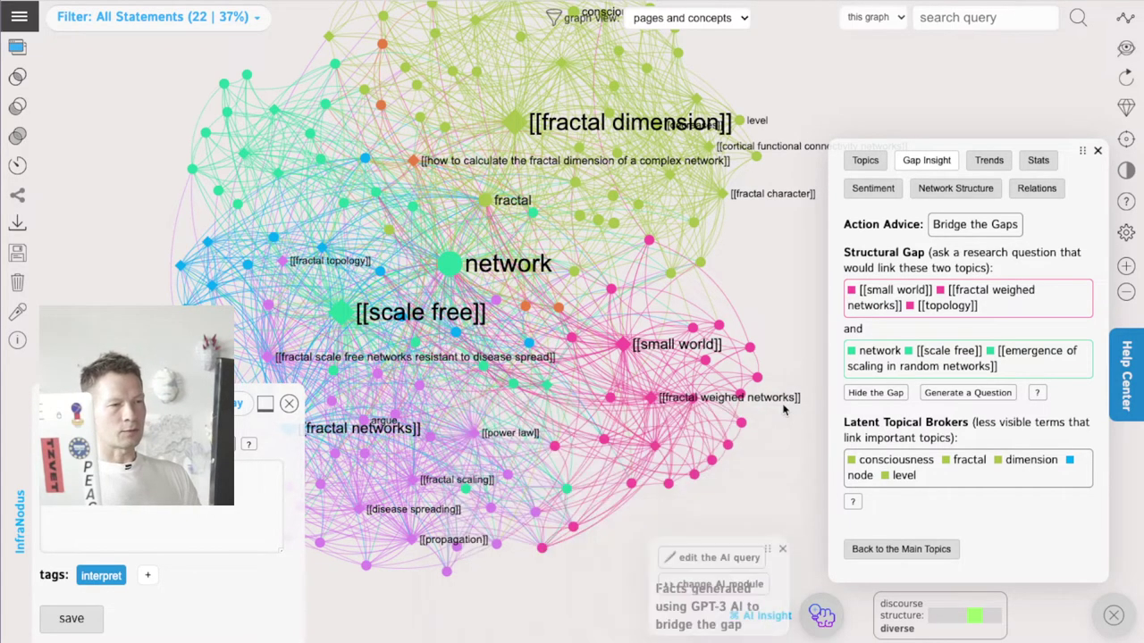
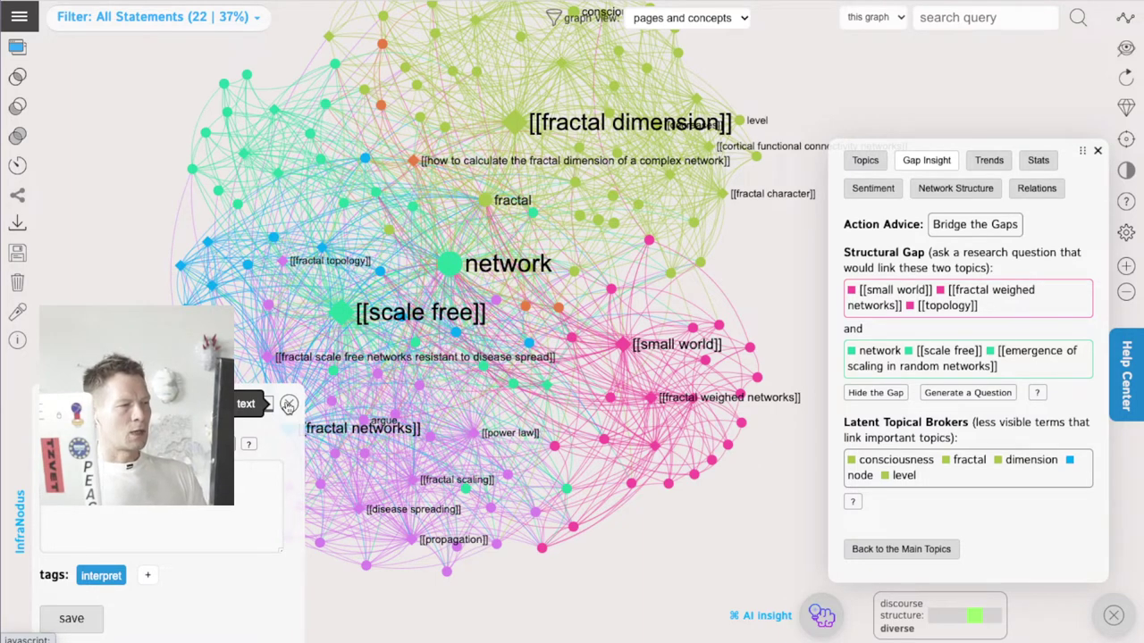
pyautogui.click(22, 17)
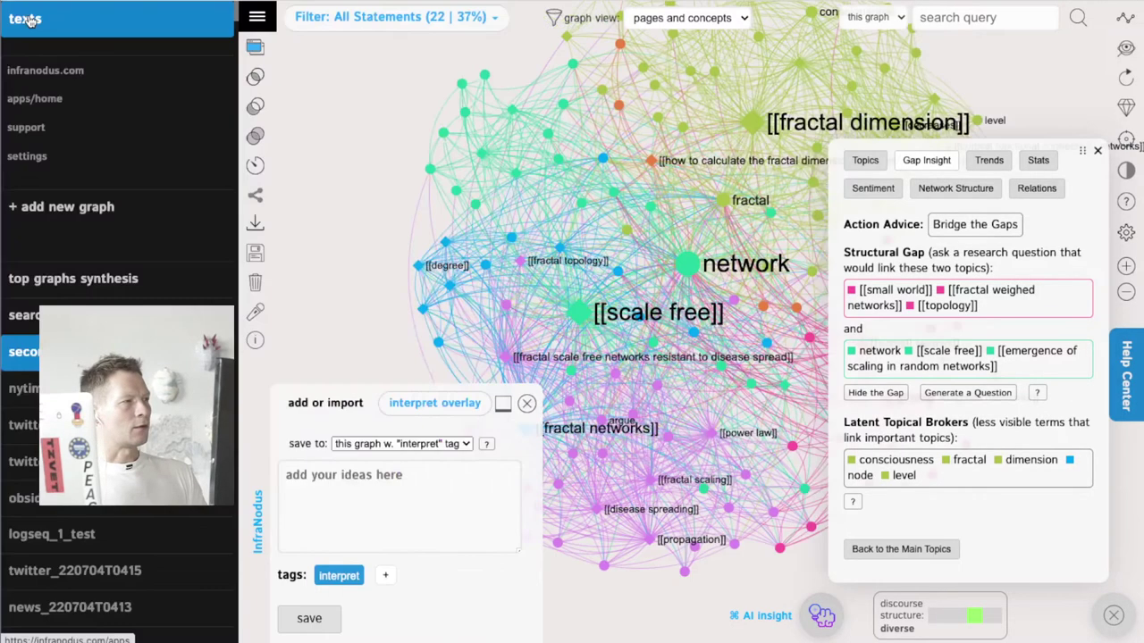
pyautogui.click(50, 100)
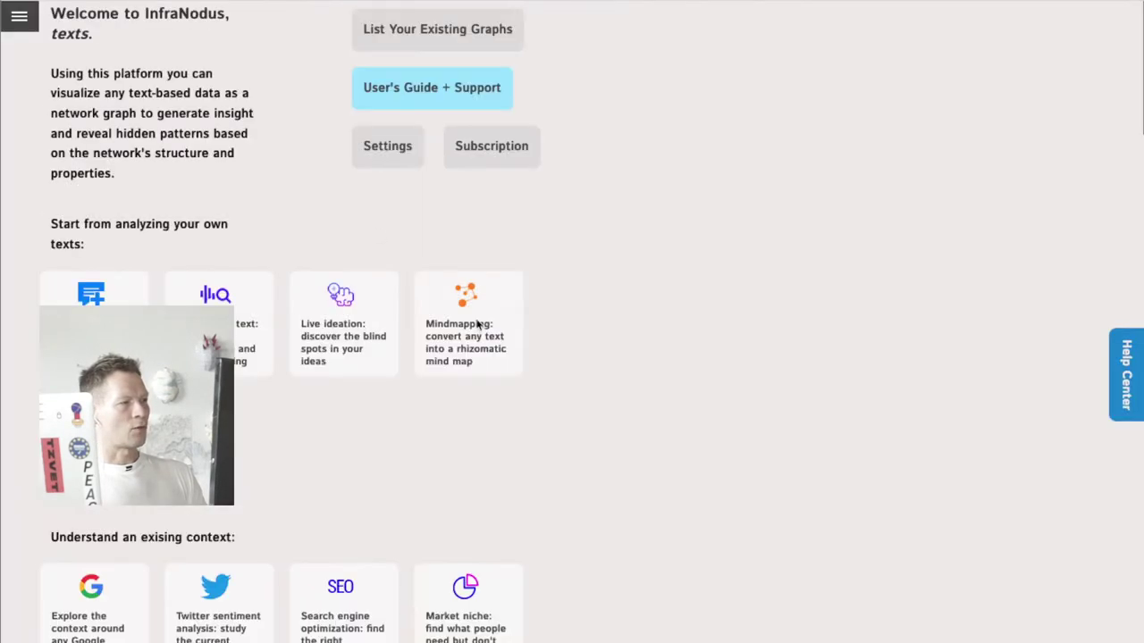
pyautogui.scroll(-10, 286, 462)
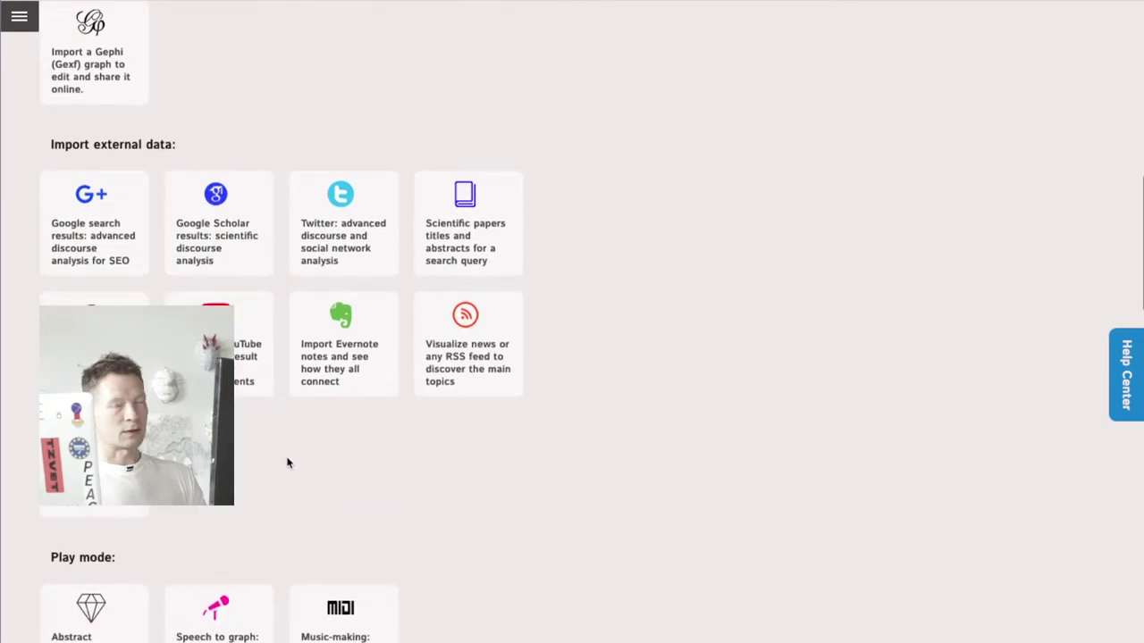
pyautogui.scroll(10, 287, 462)
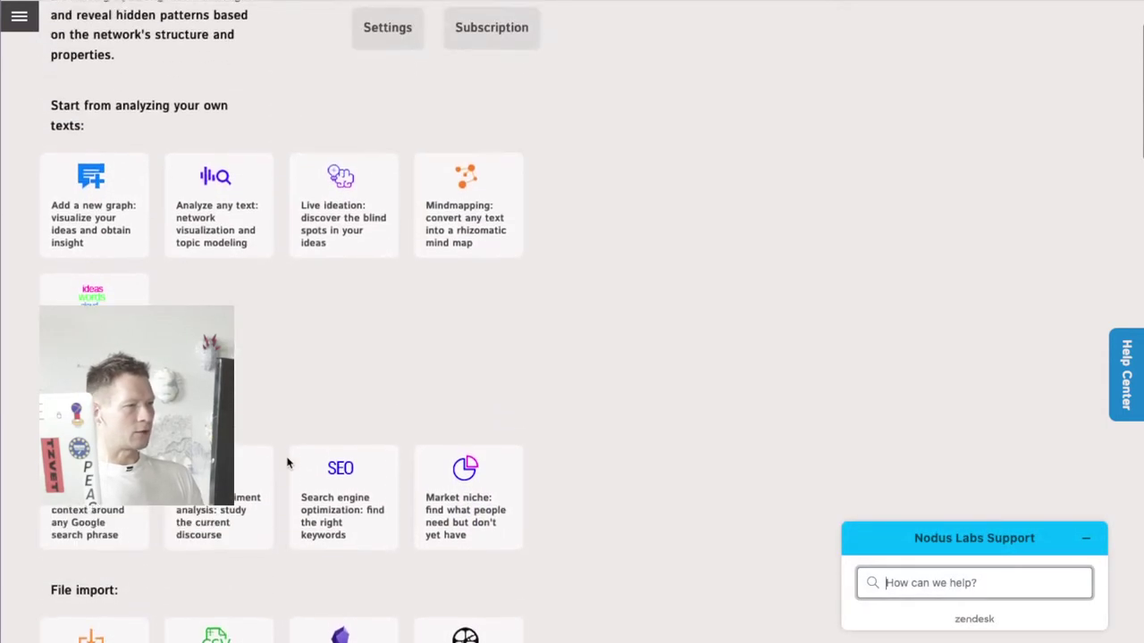
pyautogui.scroll(1, 287, 462)
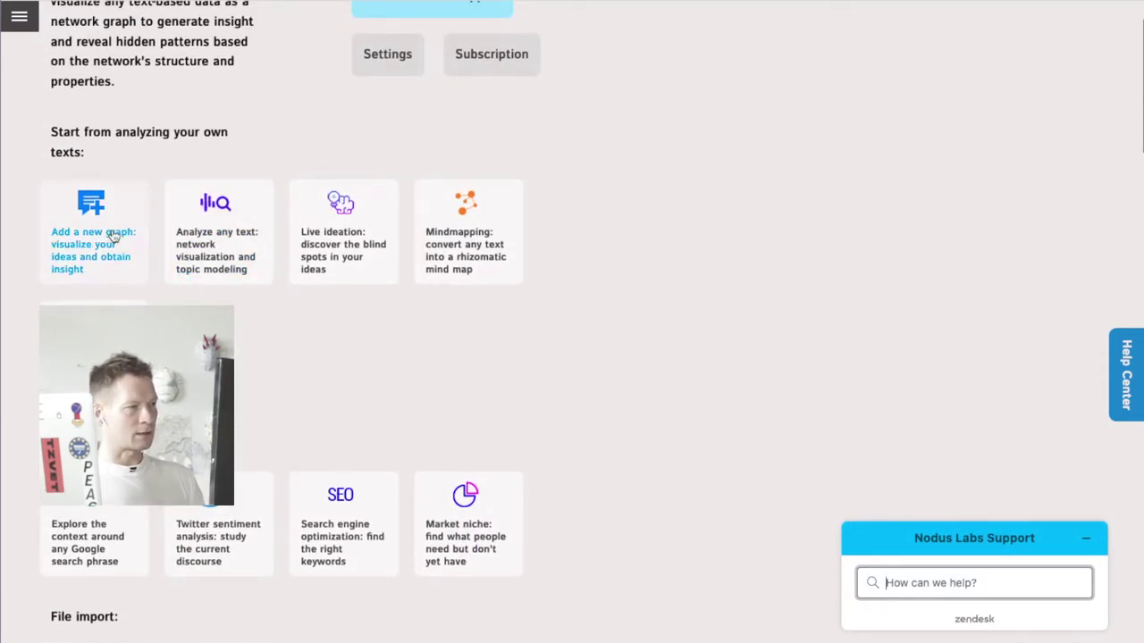
pyautogui.scroll(-1, 307, 373)
pyautogui.scroll(-1, 274, 283)
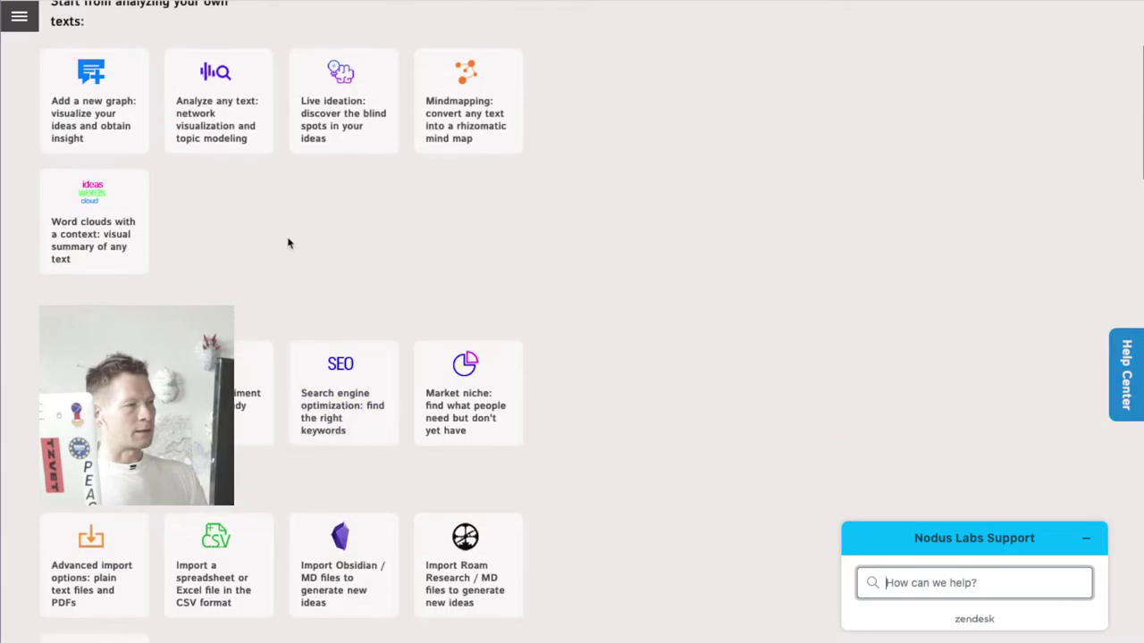
pyautogui.scroll(-3, 408, 381)
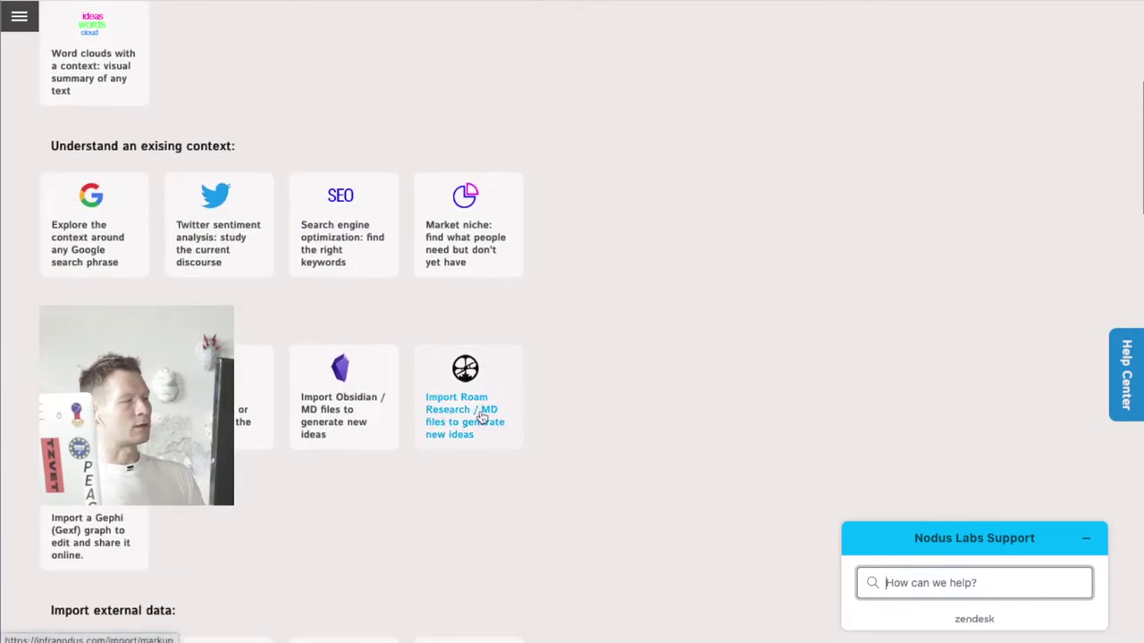
pyautogui.click(466, 417)
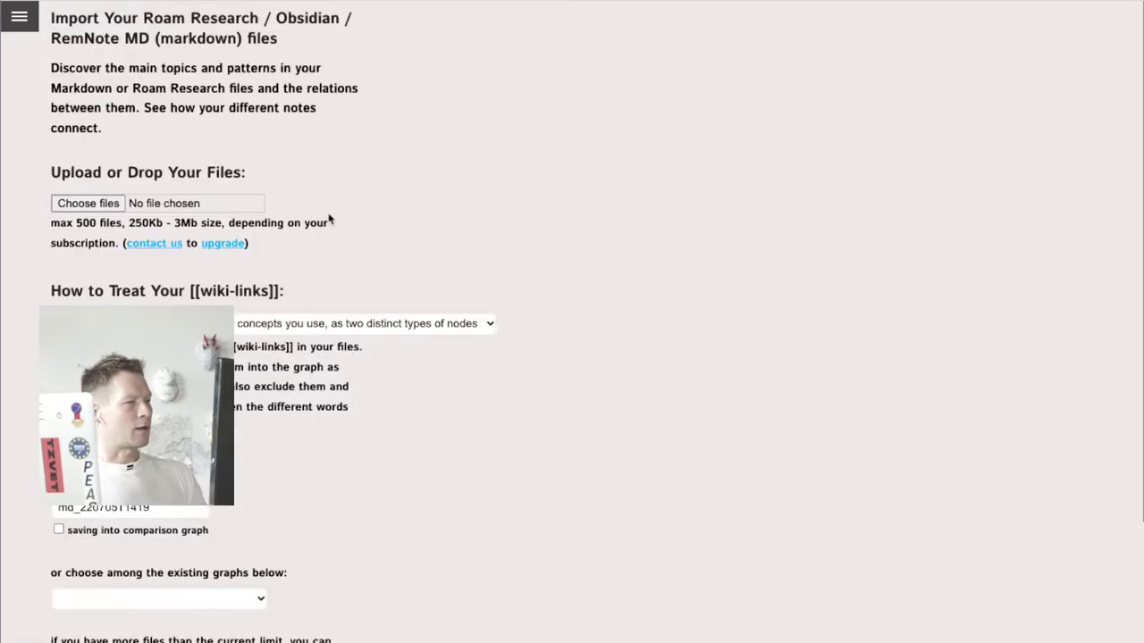
# Upload all the Markdown files from the notes folder and save them into a new graph
pyautogui.click(87, 204)
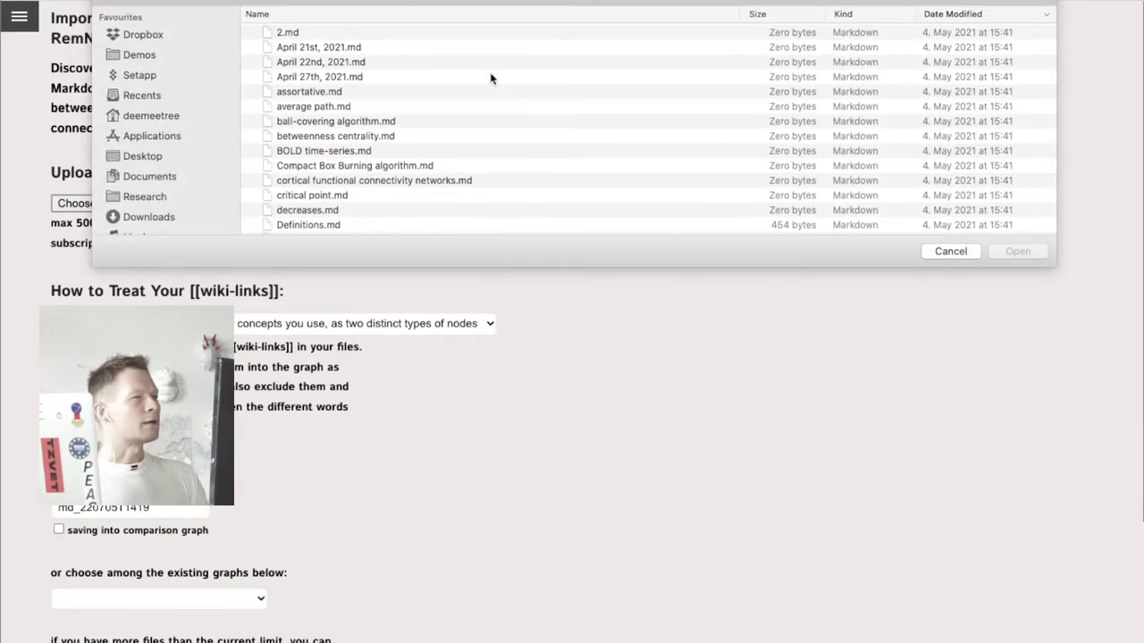
pyautogui.click(402, 136)
pyautogui.press('super+a')
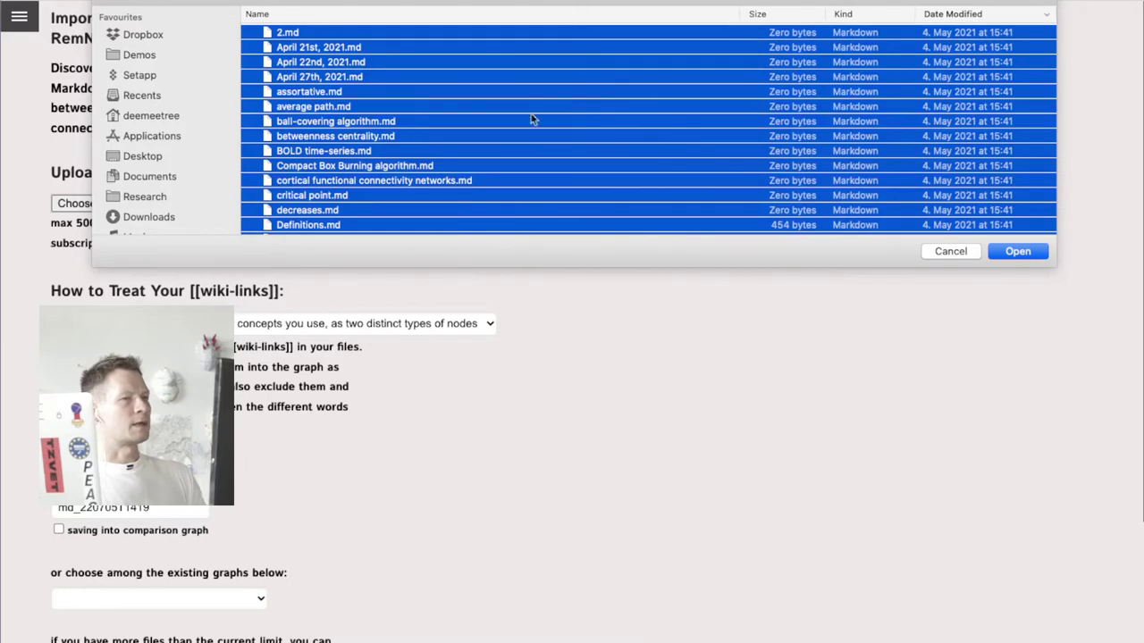
pyautogui.scroll(-10, 734, 140)
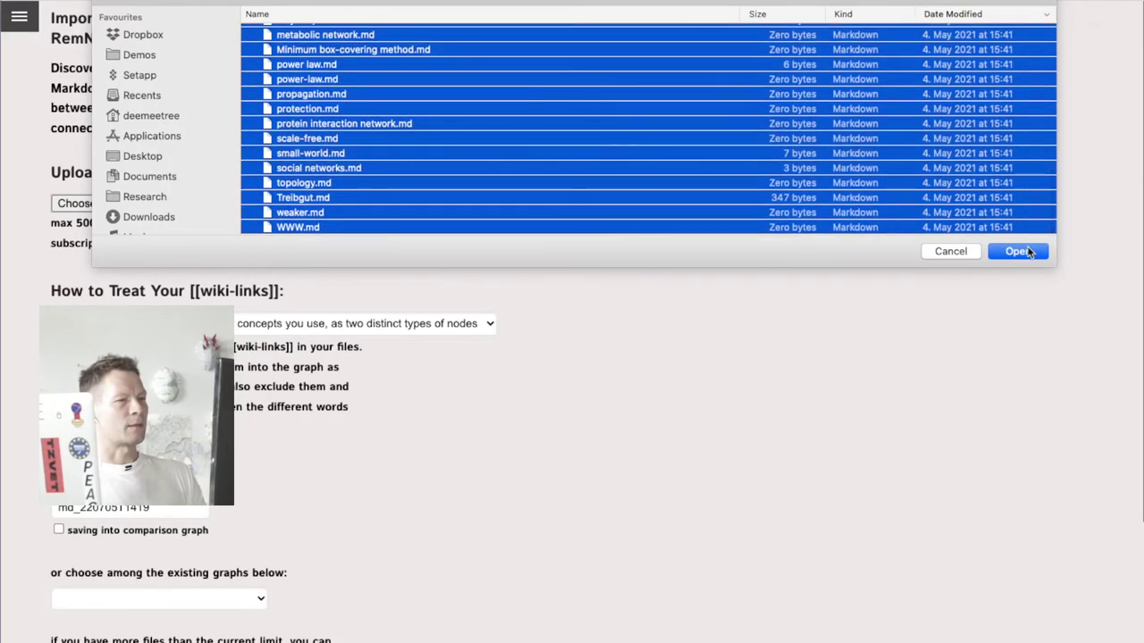
pyautogui.click(1018, 252)
pyautogui.scroll(-3, 313, 537)
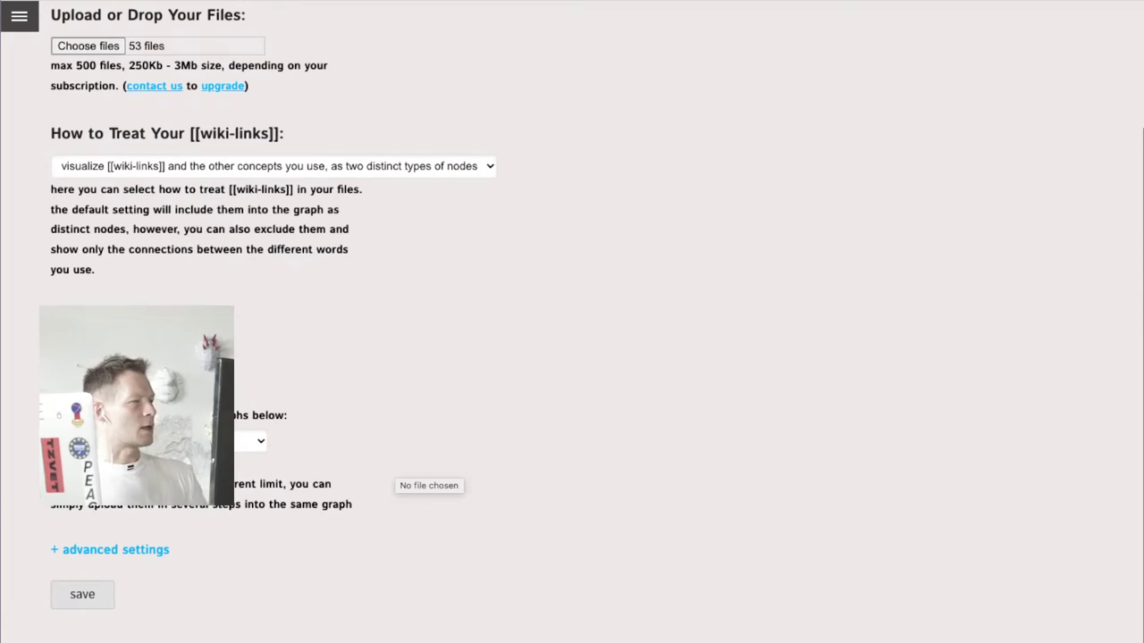
pyautogui.click(85, 595)
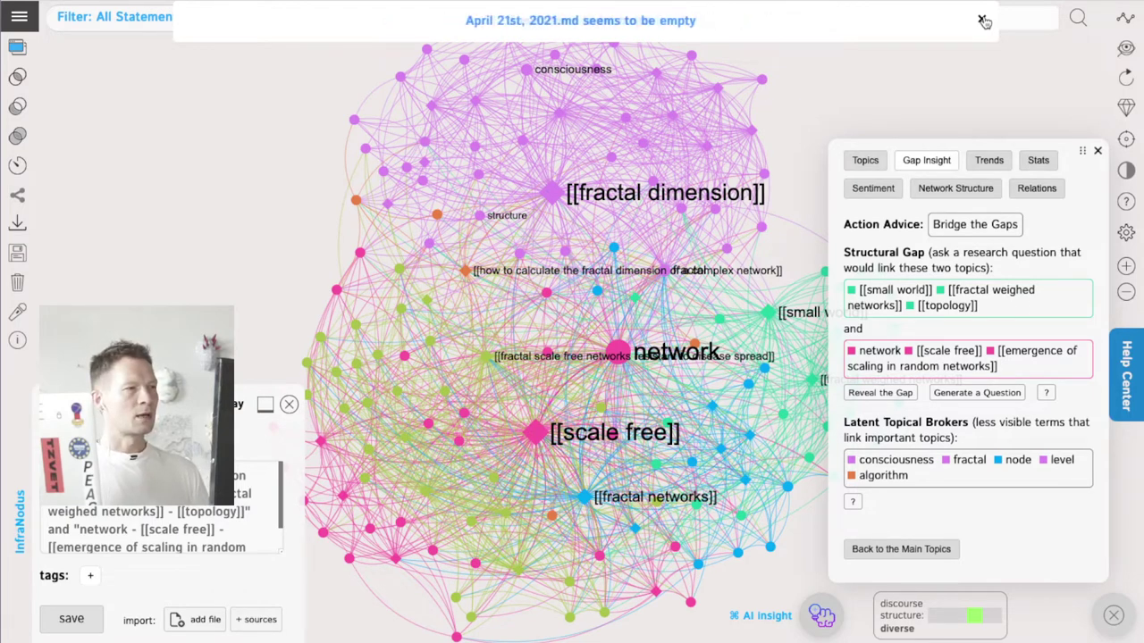
# Dismiss the import notice and the text entry form, and show the imported graph's main topics
pyautogui.click(983, 18)
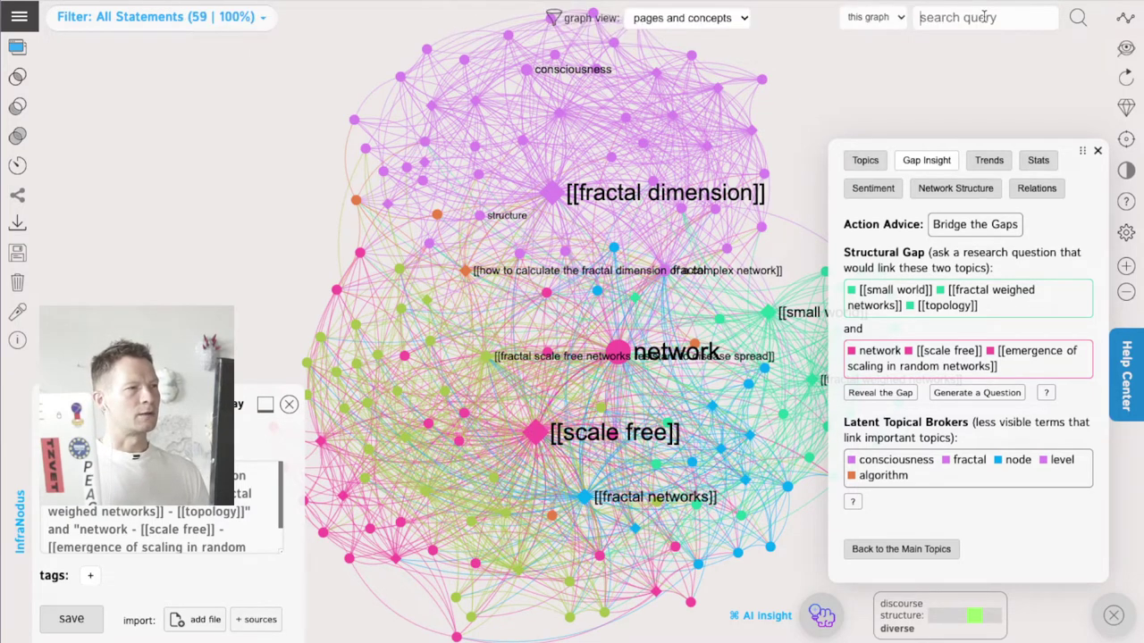
pyautogui.click(291, 405)
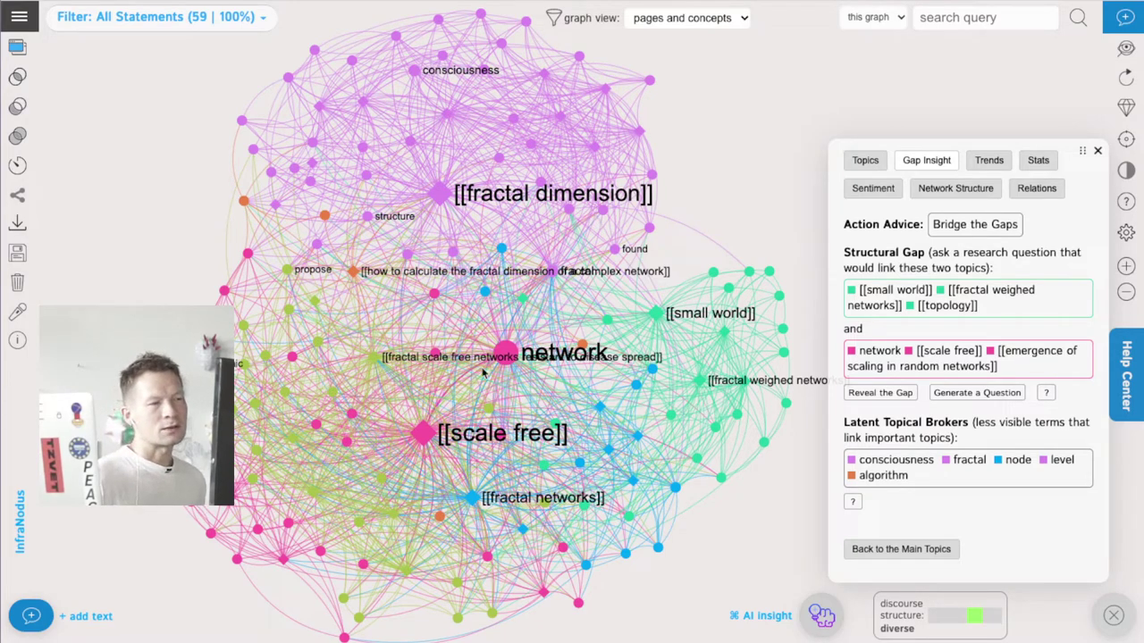
pyautogui.moveTo(501, 355); pyautogui.dragTo(503, 333)
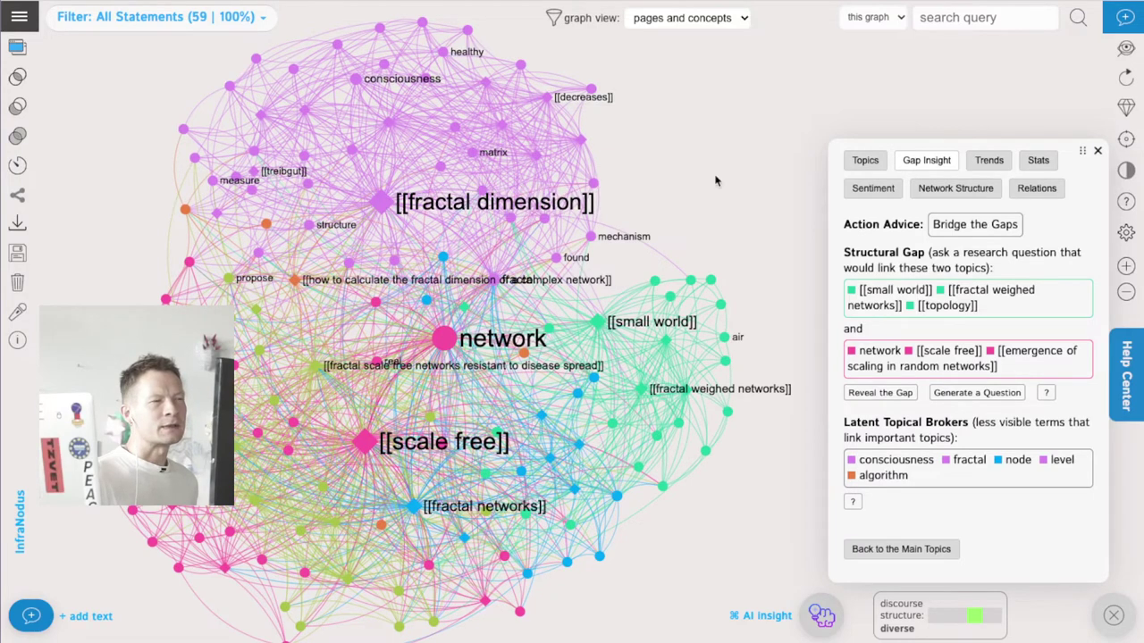
pyautogui.click(865, 160)
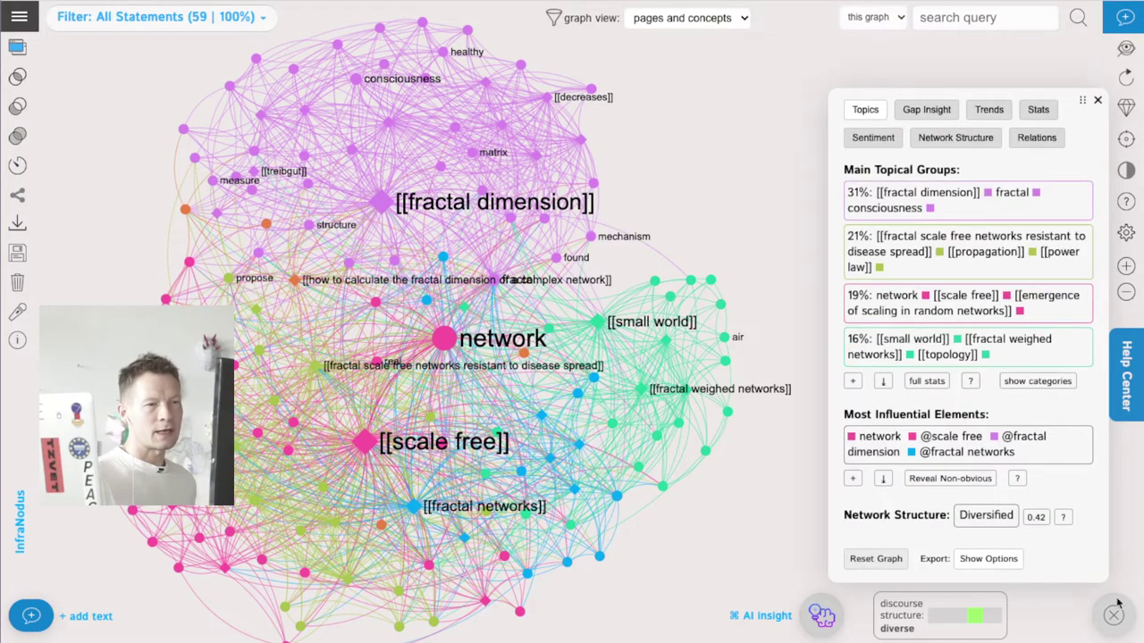
pyautogui.click(1114, 618)
pyautogui.click(1114, 617)
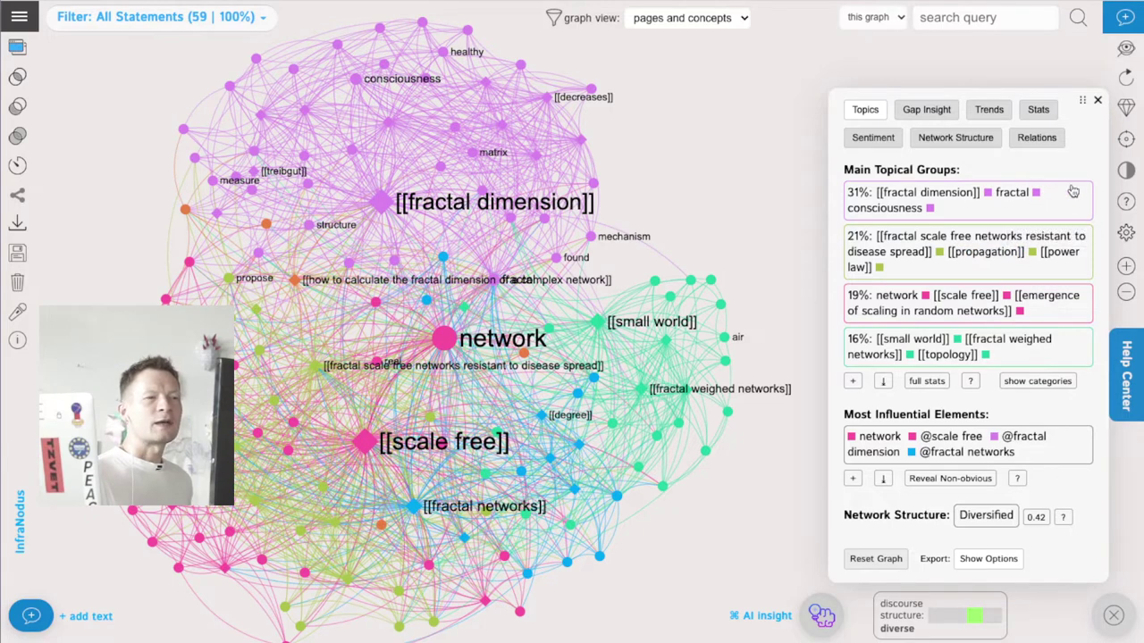
# Highlight the most influential elements (network, scale free, fractal dimension, fractal networks) in the graph, and clear the selection
pyautogui.click(1075, 448)
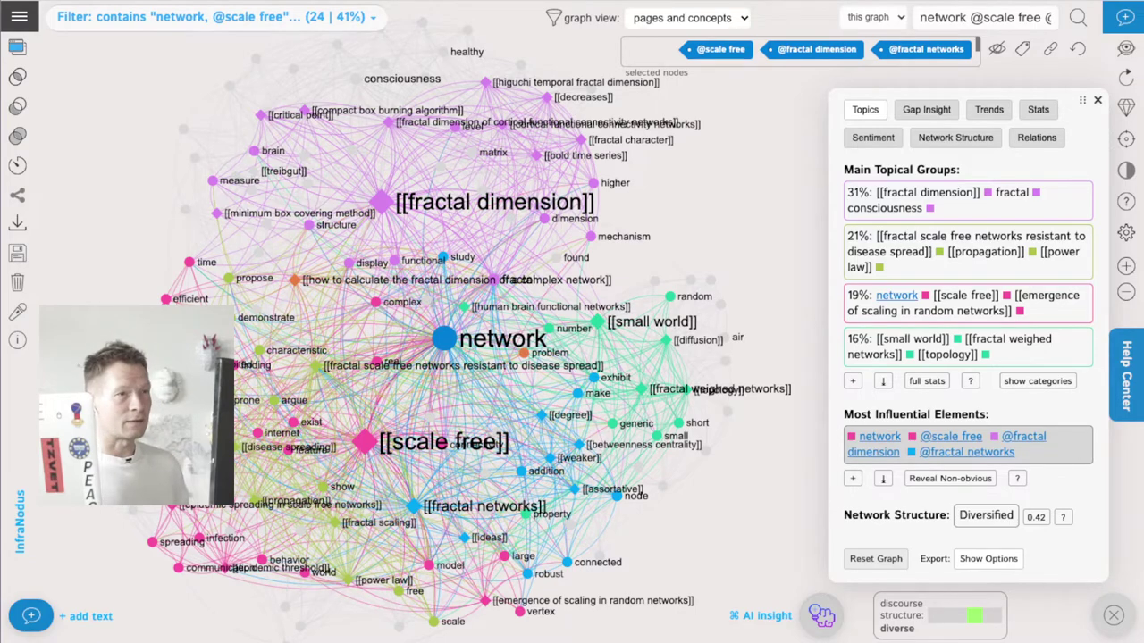
pyautogui.click(1078, 49)
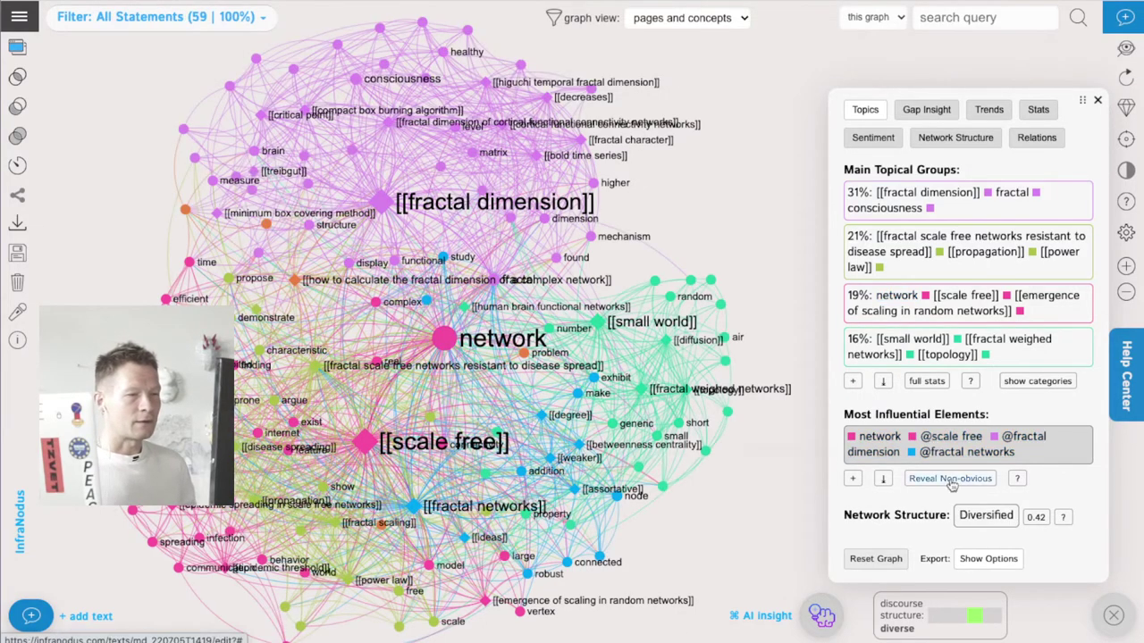
pyautogui.click(1080, 458)
pyautogui.click(1082, 459)
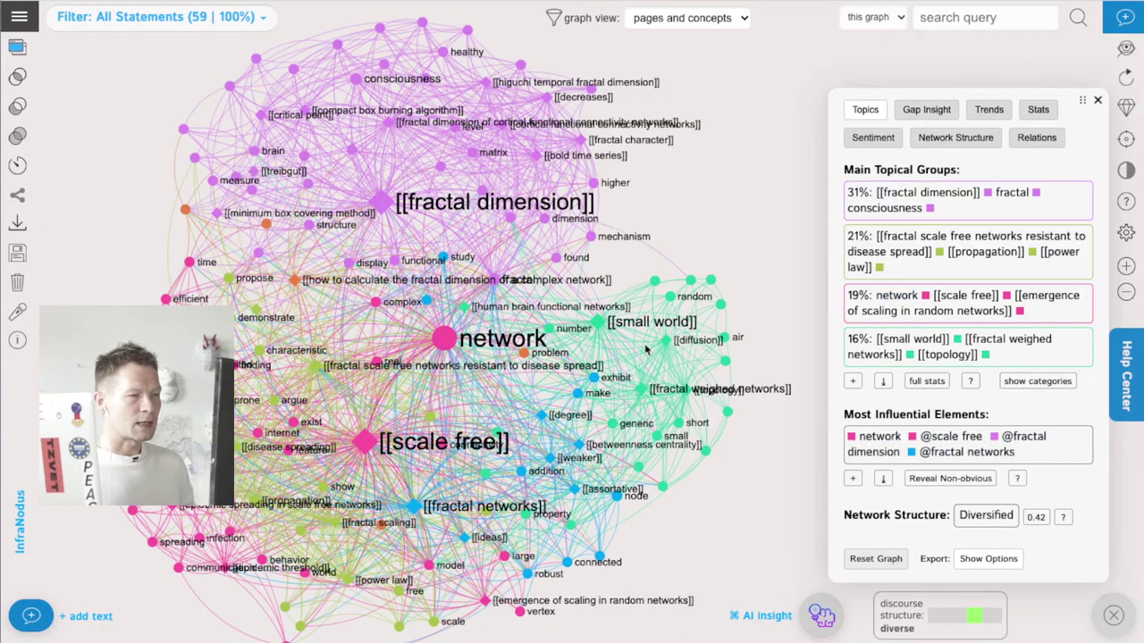
# Isolate the fractal dimension topical group and restore the full graph, then briefly highlight the disease spread group
pyautogui.click(1049, 211)
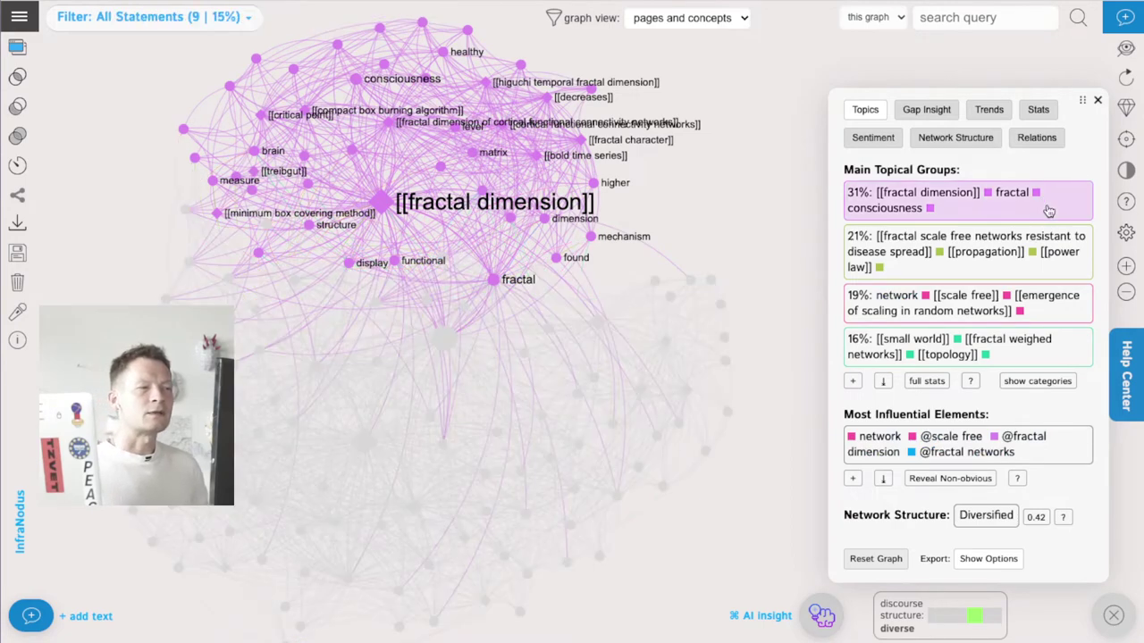
pyautogui.click(1049, 211)
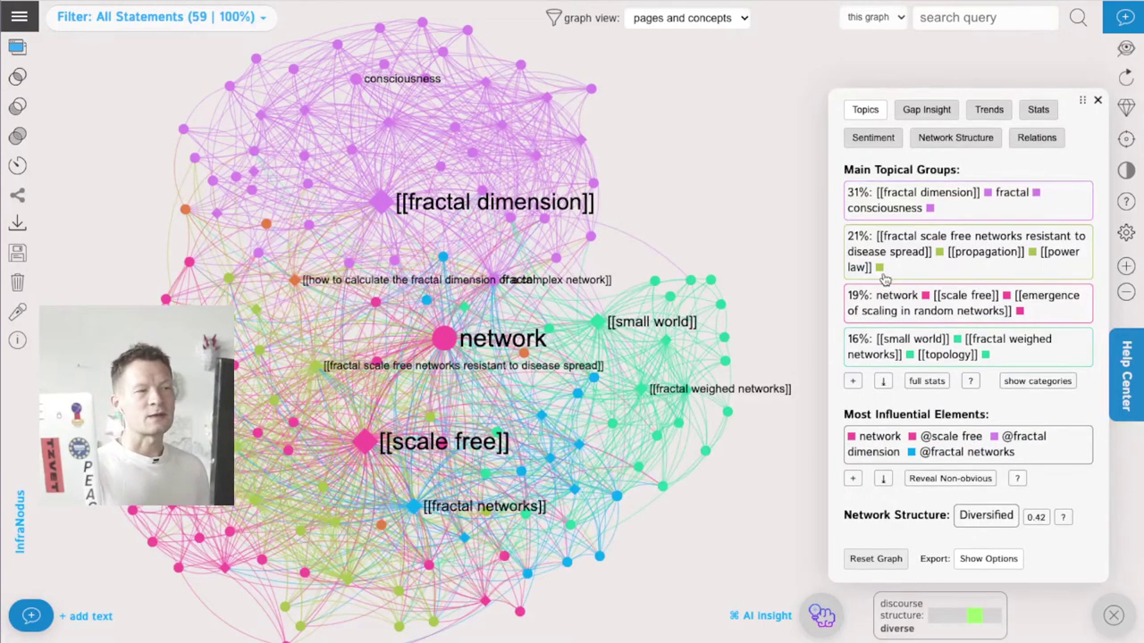
pyautogui.doubleClick(924, 259)
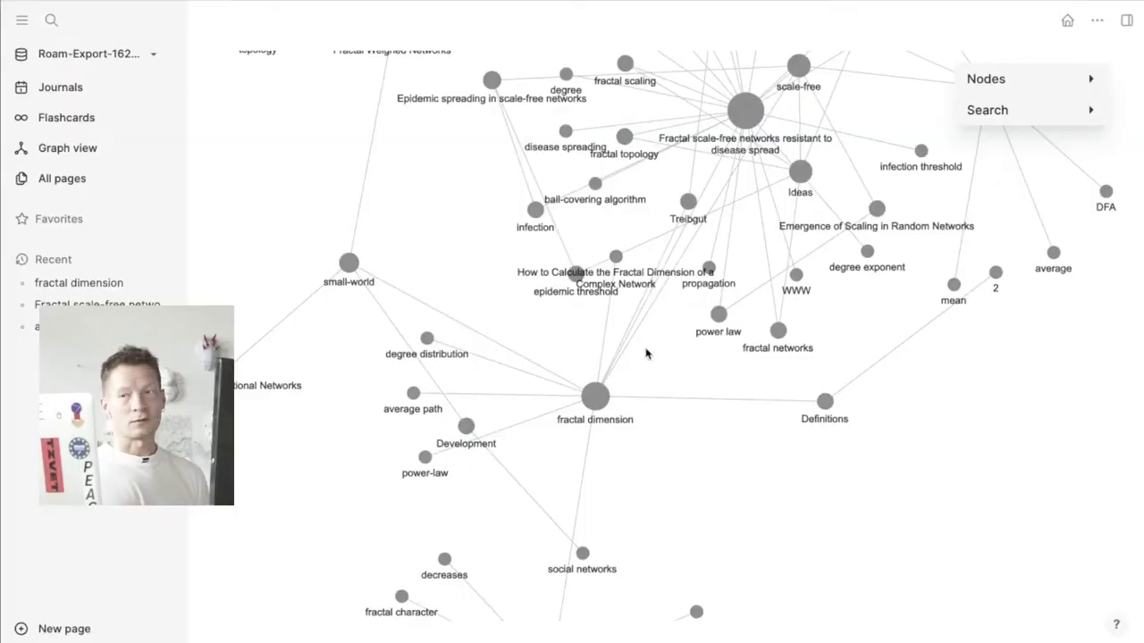
# Switch to Logseq and examine how the same notes connect around fractal dimension and scale-free networks in its graph view
pyautogui.moveTo(692, 355); pyautogui.dragTo(623, 442)
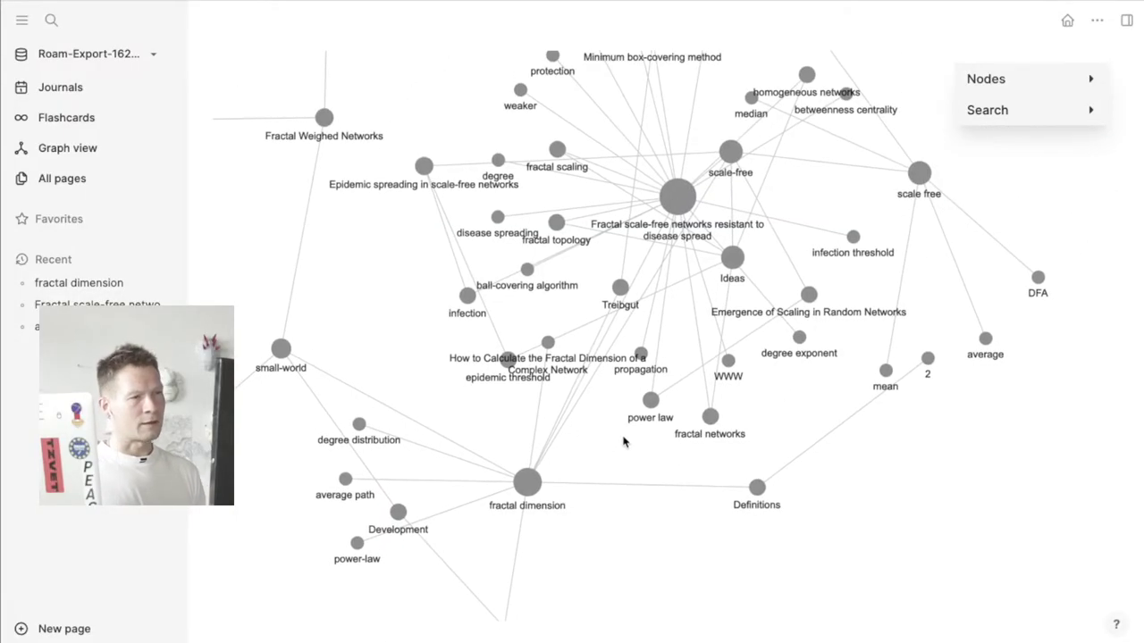
pyautogui.moveTo(776, 467); pyautogui.dragTo(804, 502)
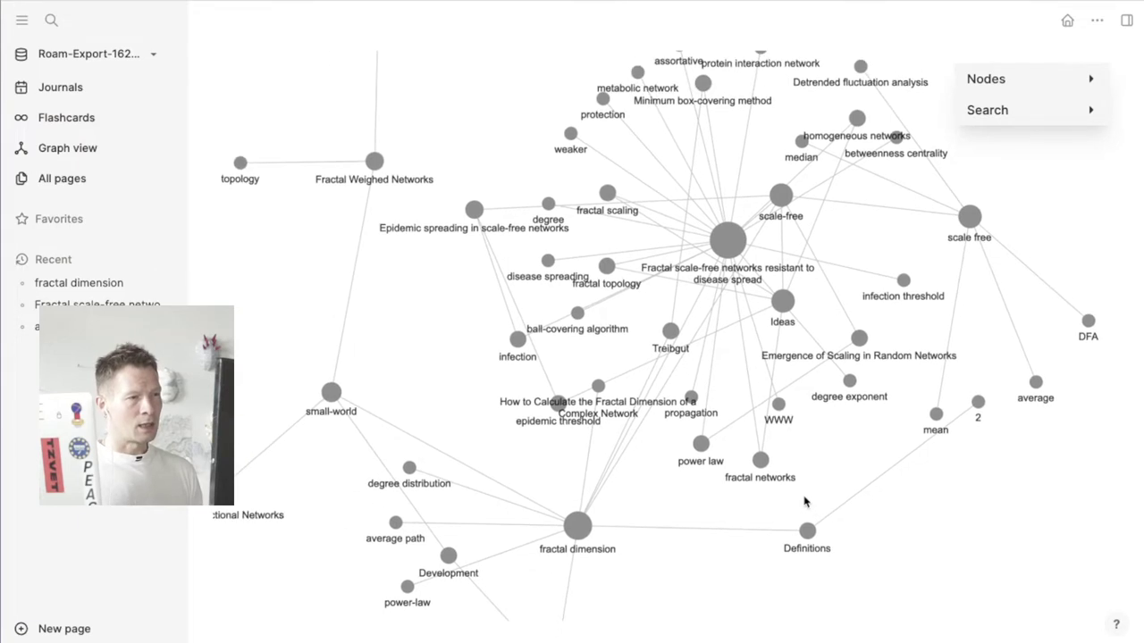
pyautogui.moveTo(889, 481); pyautogui.dragTo(881, 529)
pyautogui.scroll(-1, 713, 361)
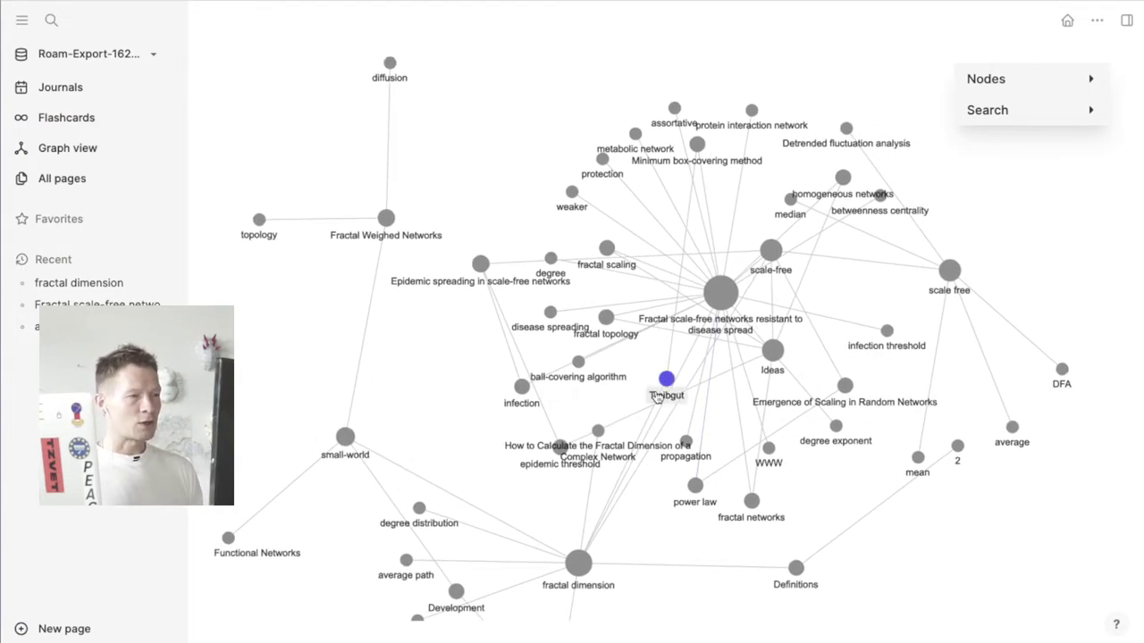
pyautogui.scroll(-1, 657, 398)
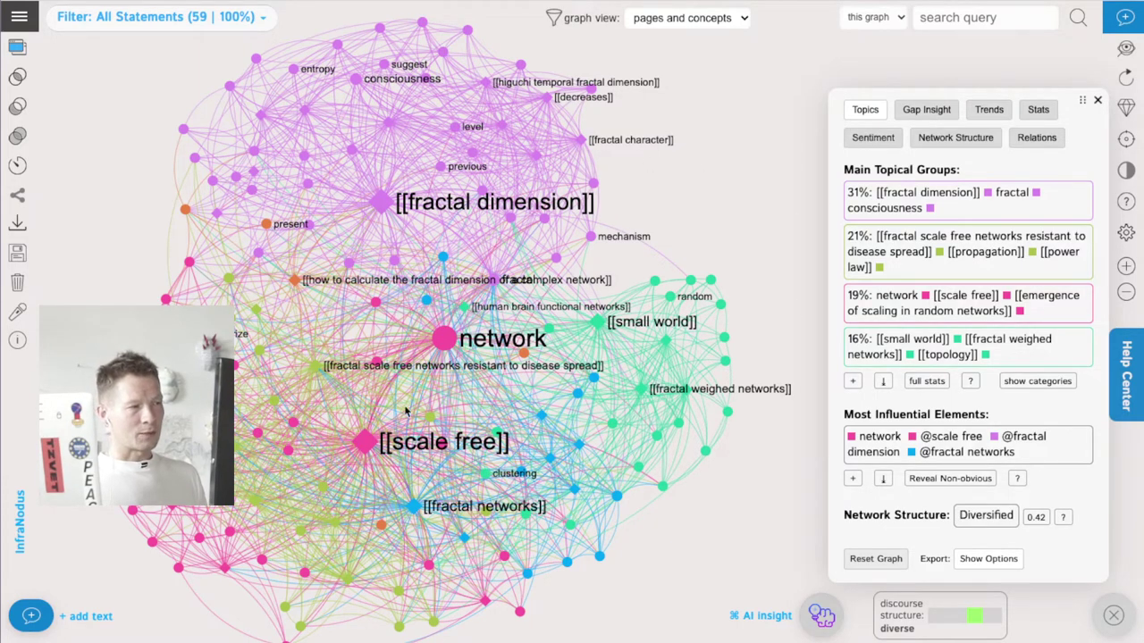
# Back in InfraNodus, reveal and hide the gap between the small world and scale free topics, and return to the main topics
pyautogui.click(925, 112)
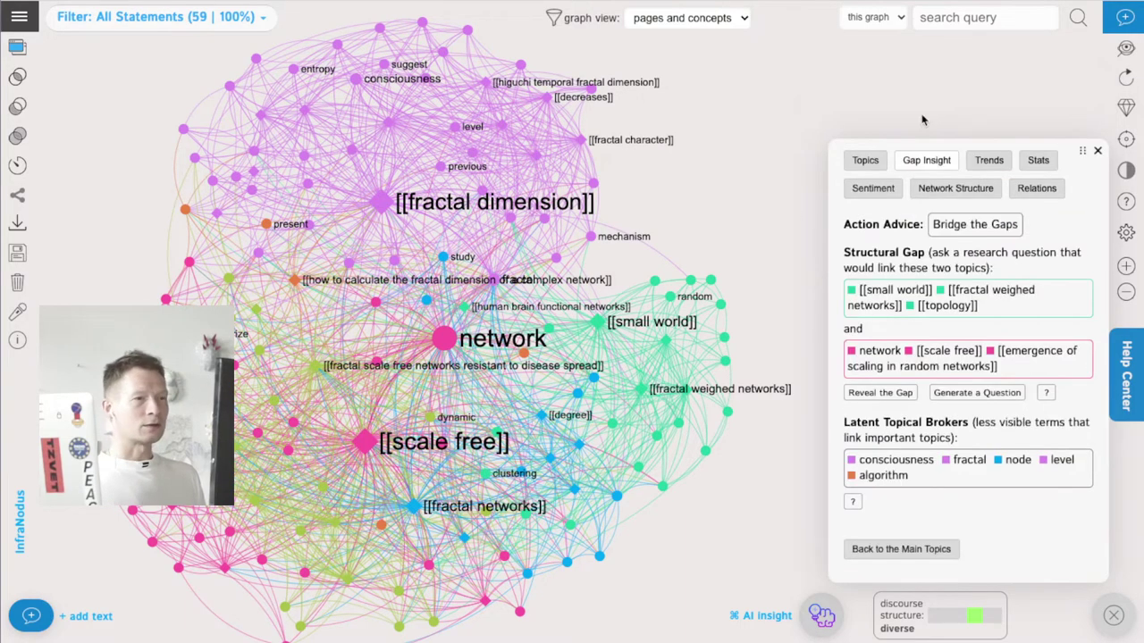
pyautogui.click(880, 398)
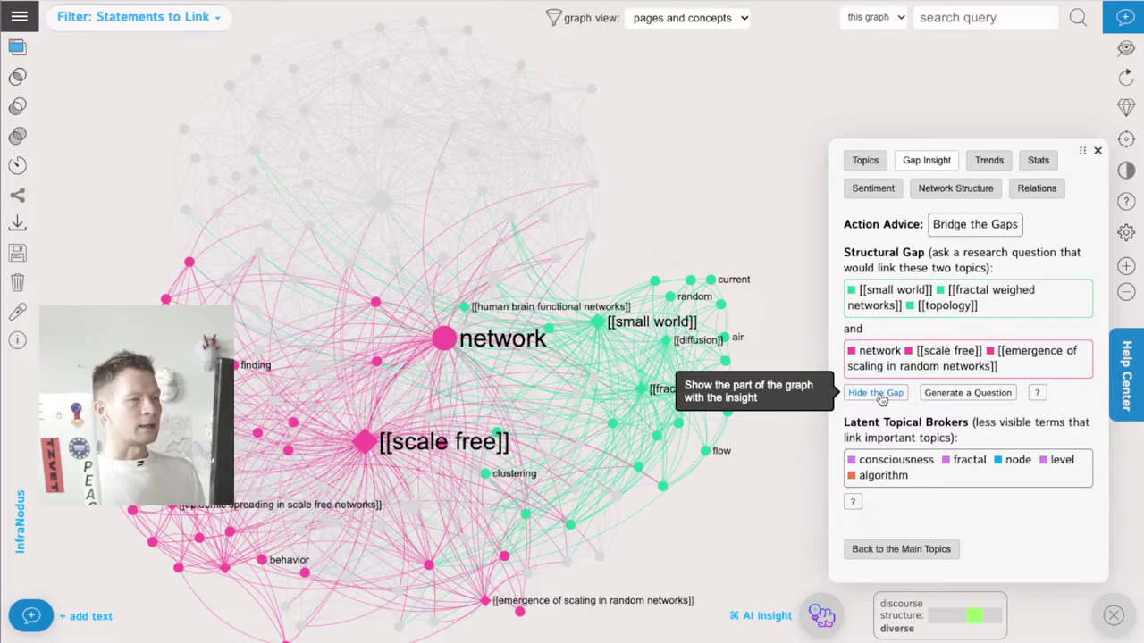
pyautogui.click(880, 399)
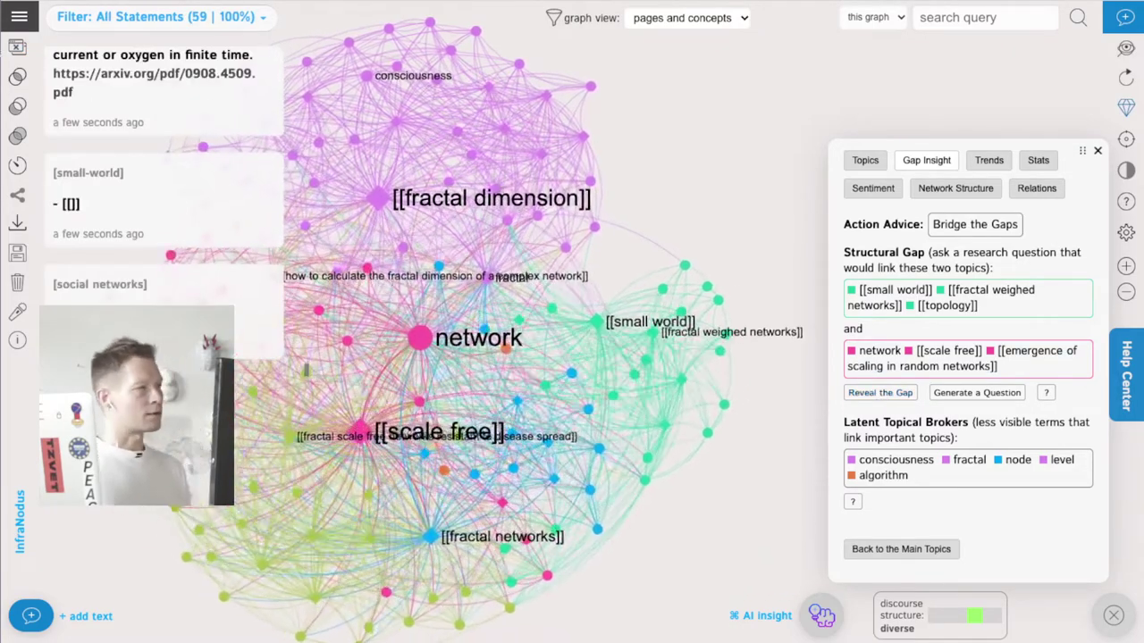
pyautogui.click(17, 47)
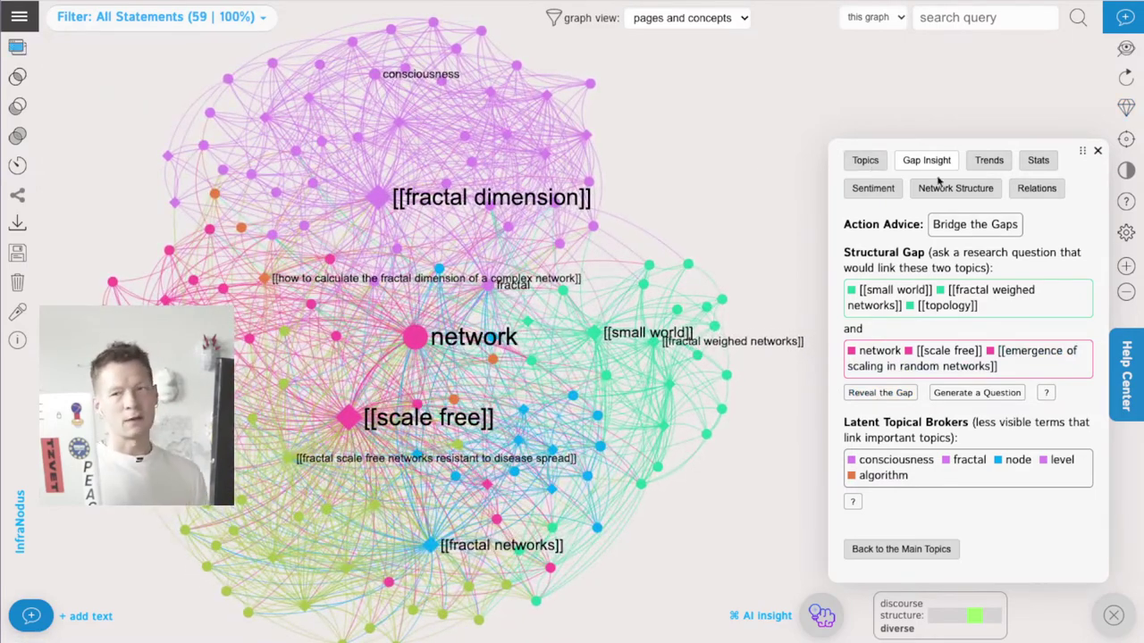
pyautogui.click(863, 161)
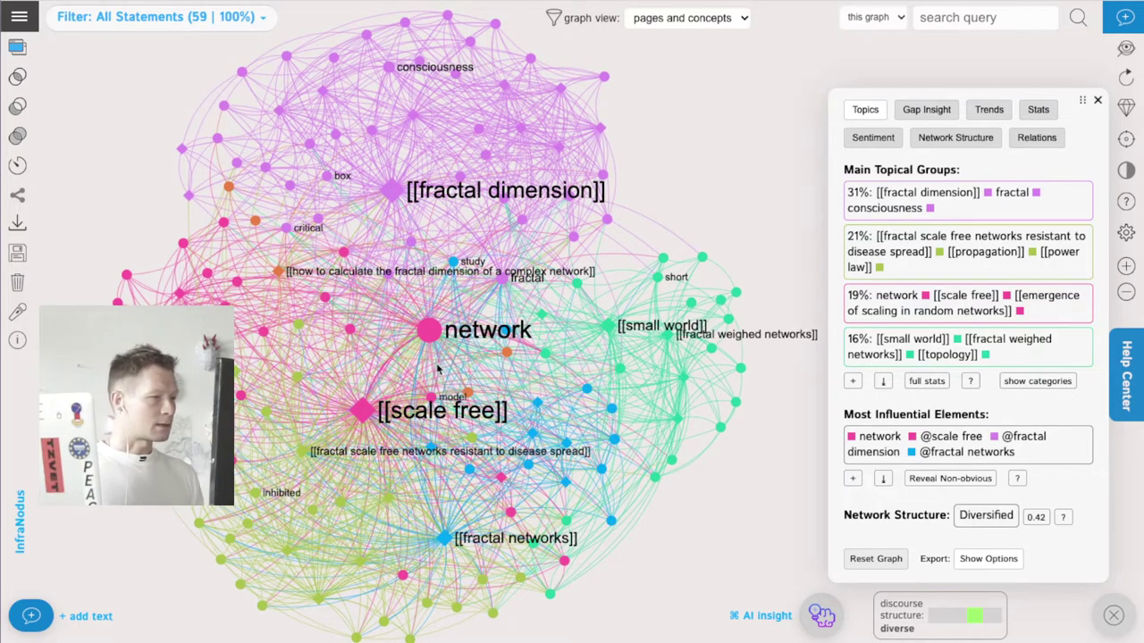
# Hide the network concept from the graph and limit the graph view to pages only
pyautogui.click(426, 332)
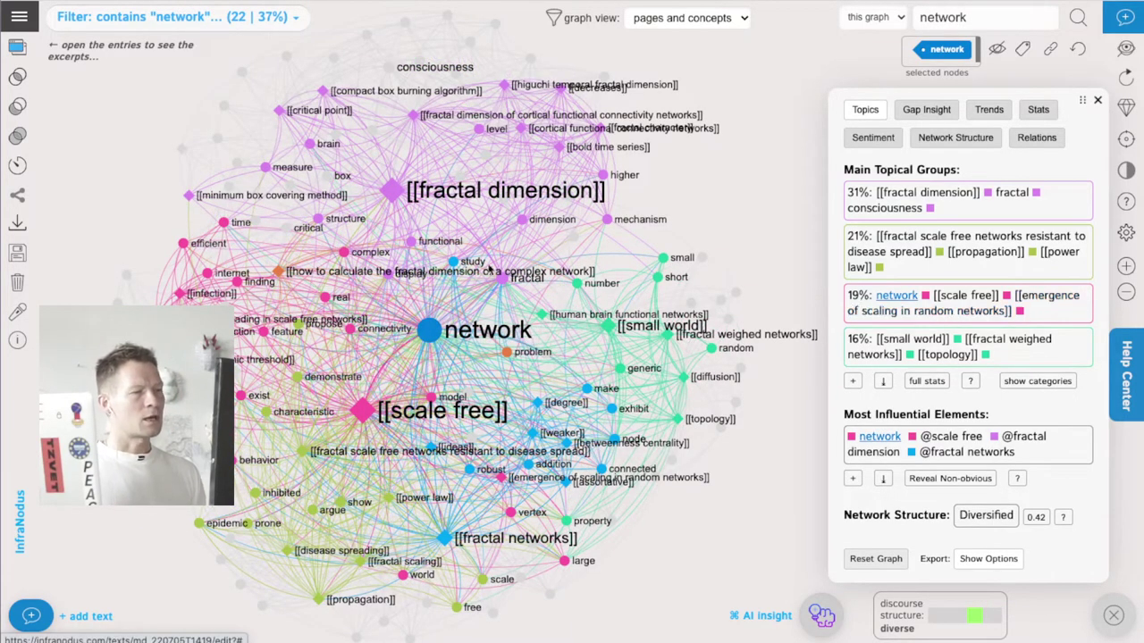
pyautogui.click(999, 53)
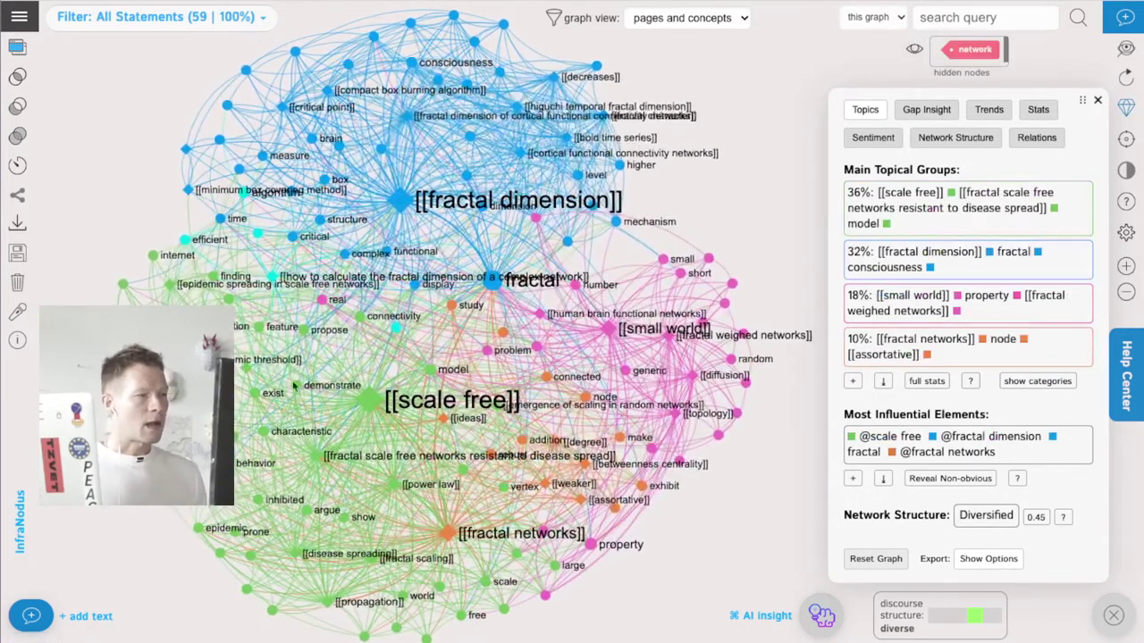
pyautogui.click(648, 21)
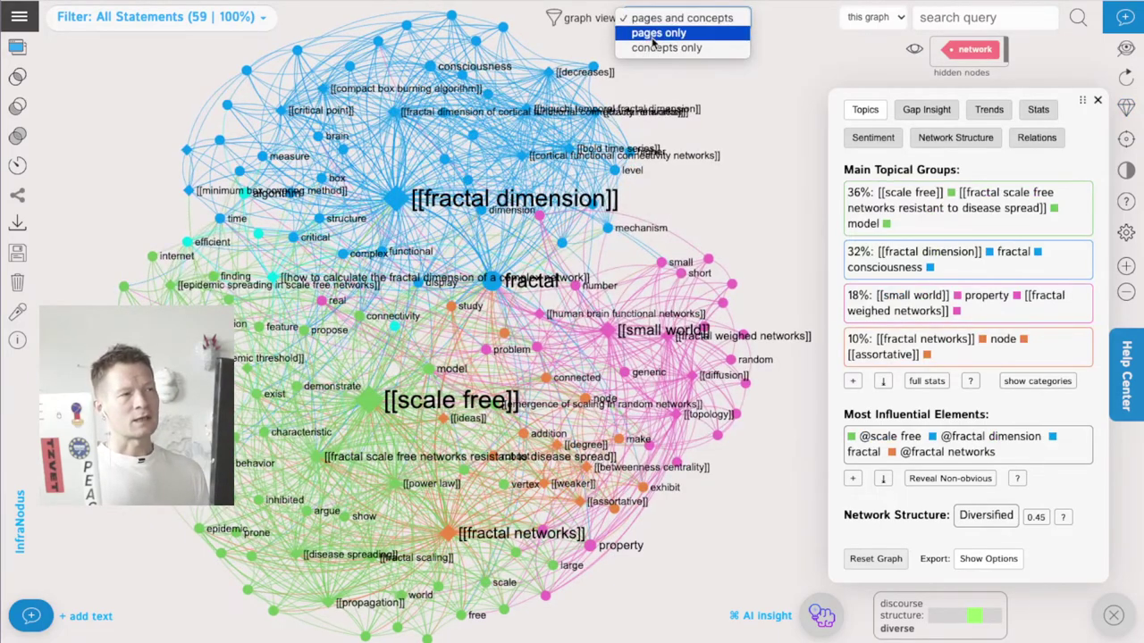
pyautogui.click(655, 34)
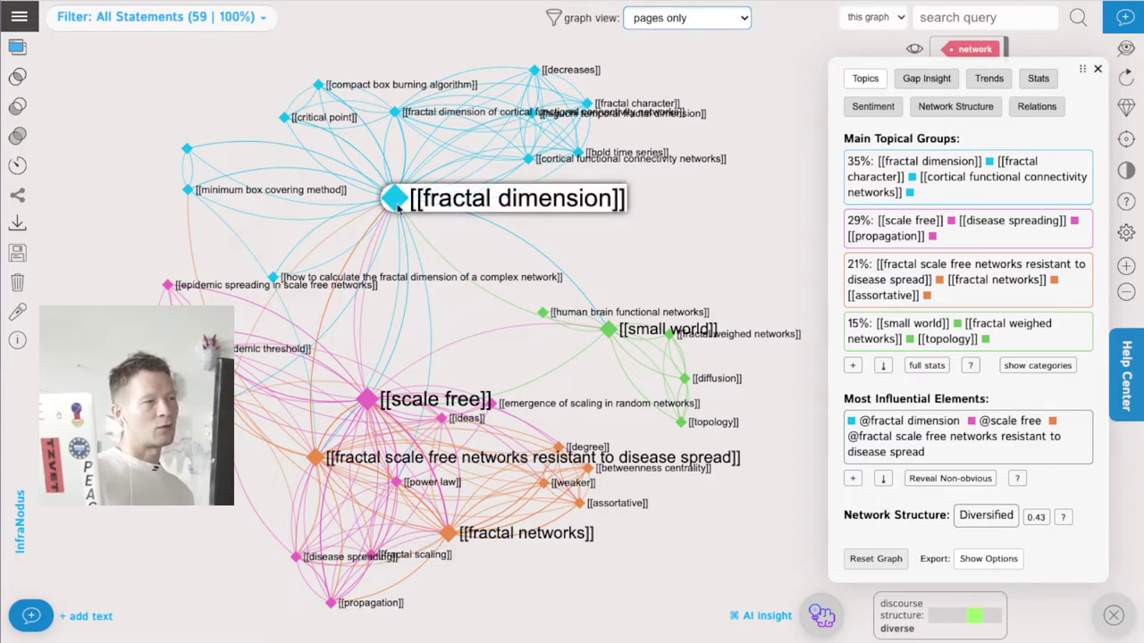
# Set the graph view to concepts only, and hide the fractal and model concepts
pyautogui.click(659, 29)
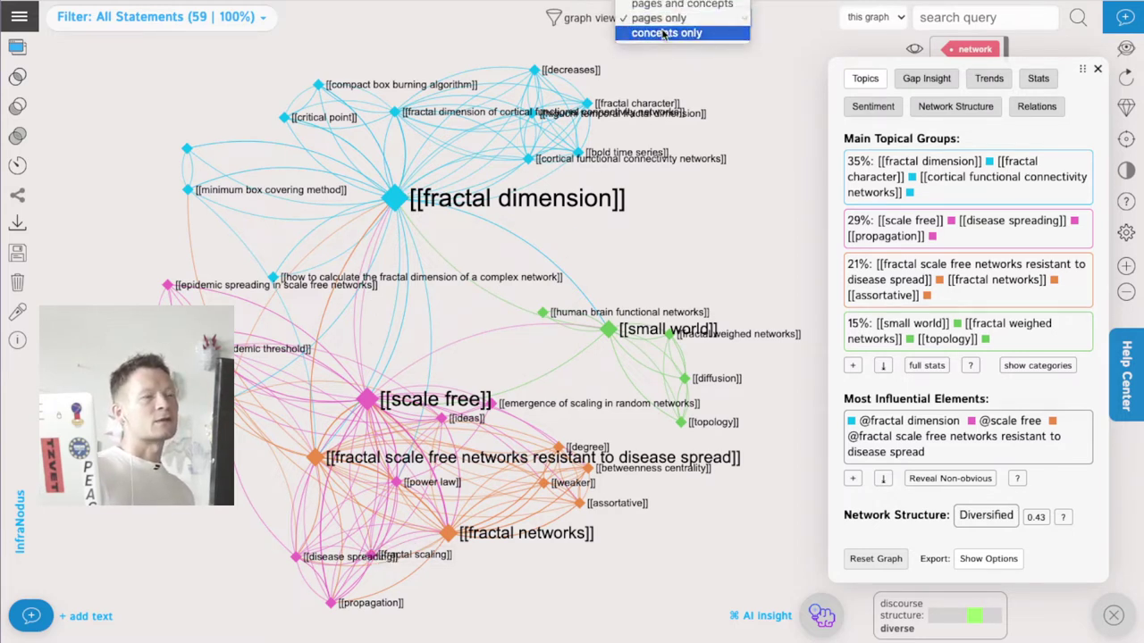
pyautogui.click(661, 31)
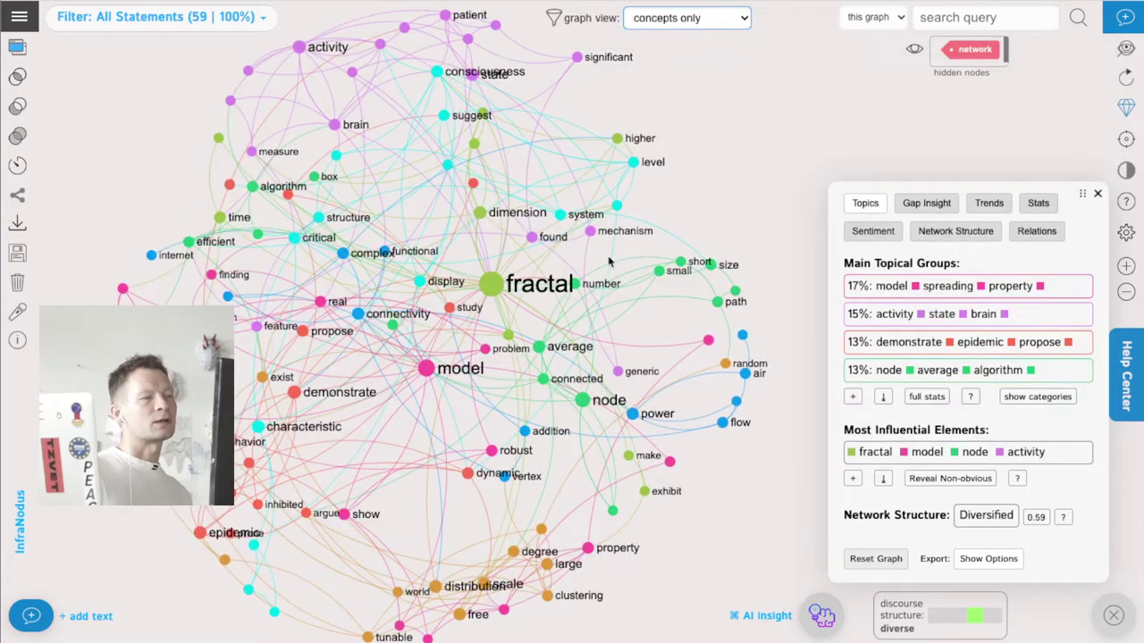
pyautogui.click(488, 286)
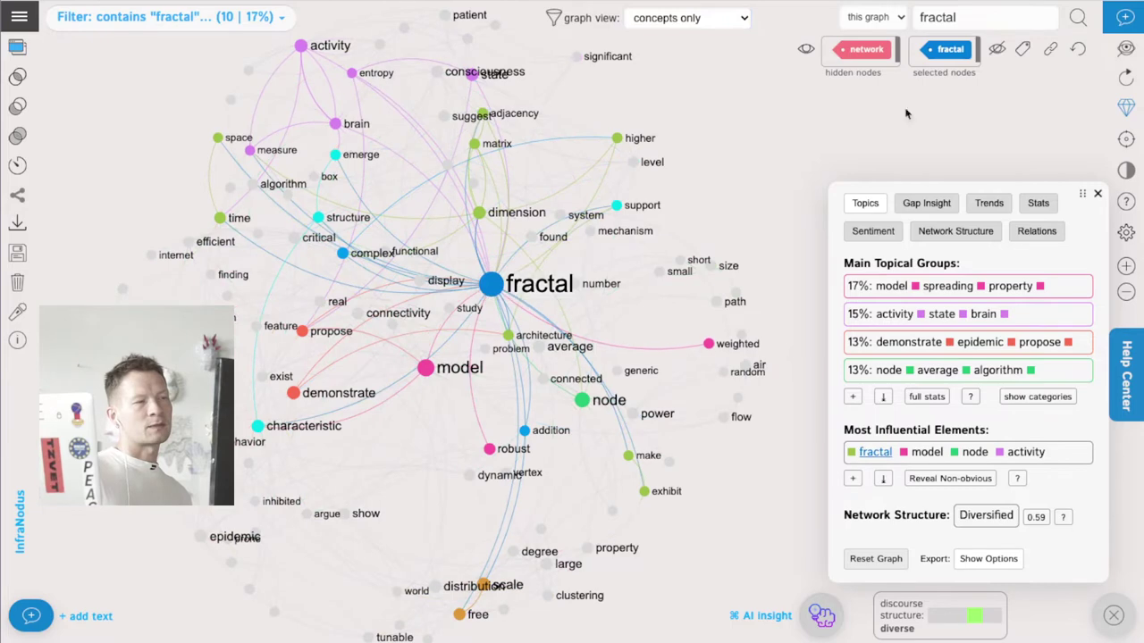
pyautogui.click(992, 69)
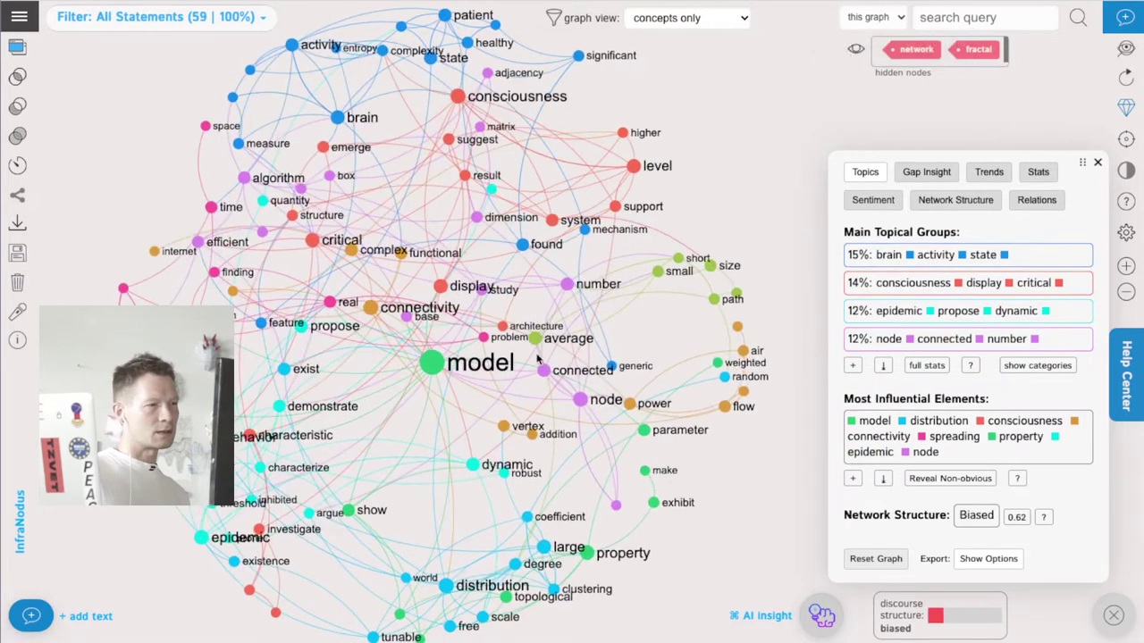
pyautogui.click(459, 360)
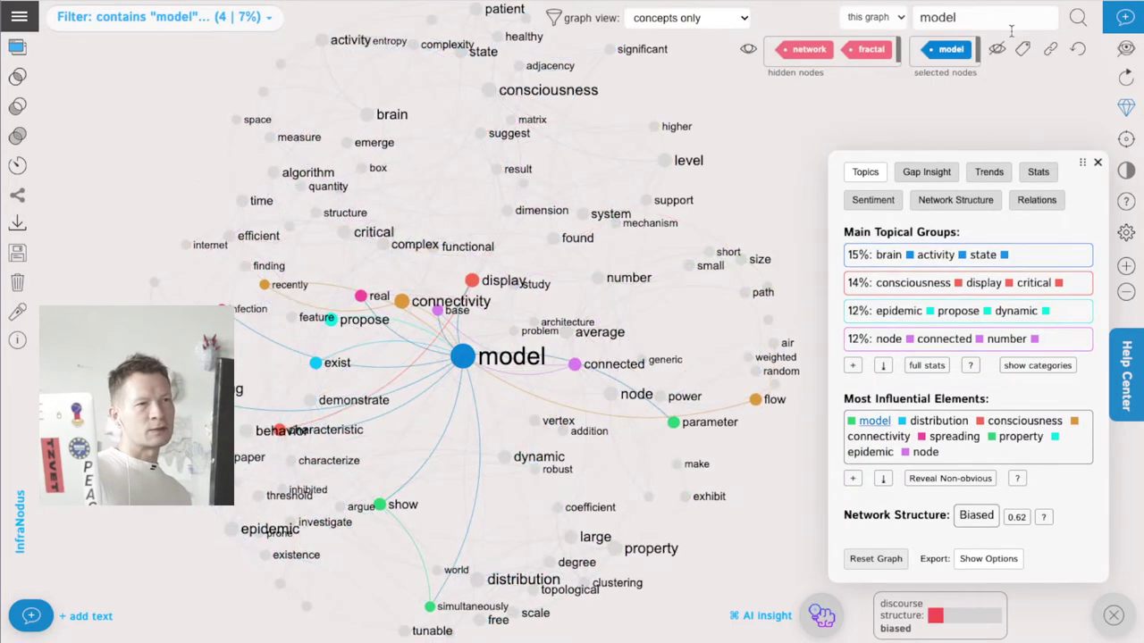
pyautogui.click(997, 57)
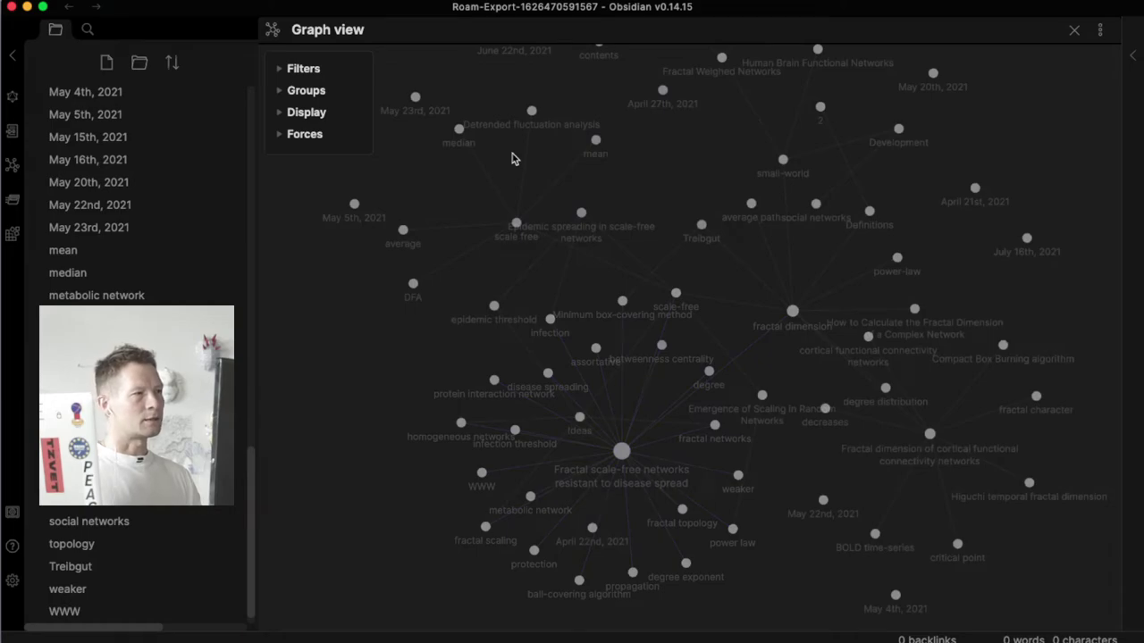
# Switch back from Obsidian to InfraNodus and select the distribution and scale concepts together in the graph
pyautogui.press('super+Tab')
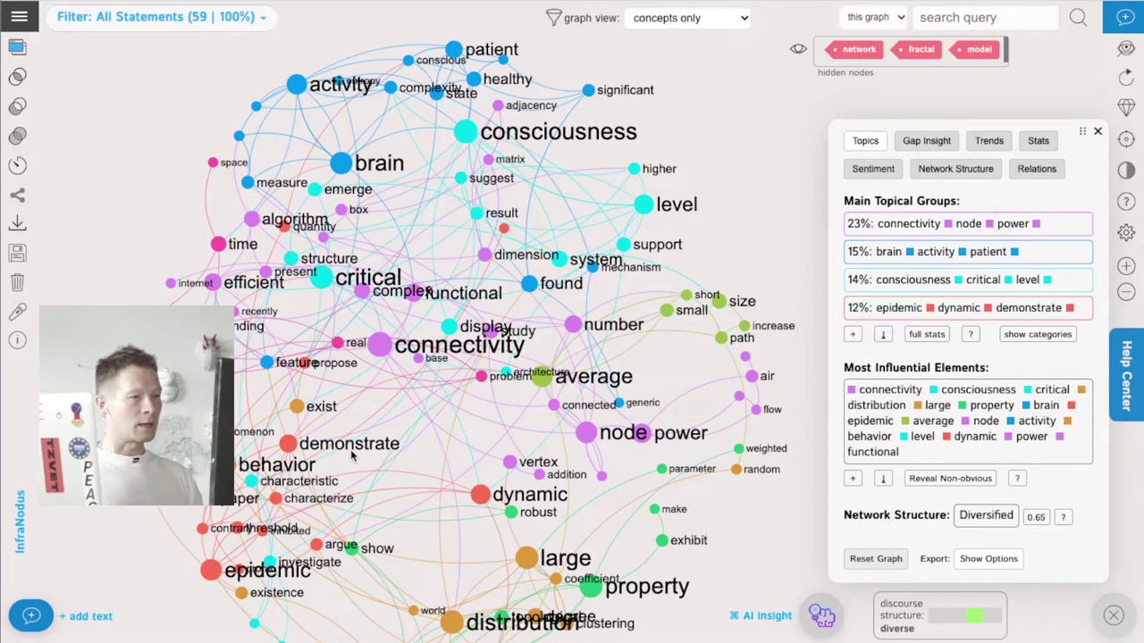
pyautogui.moveTo(674, 359); pyautogui.dragTo(673, 267)
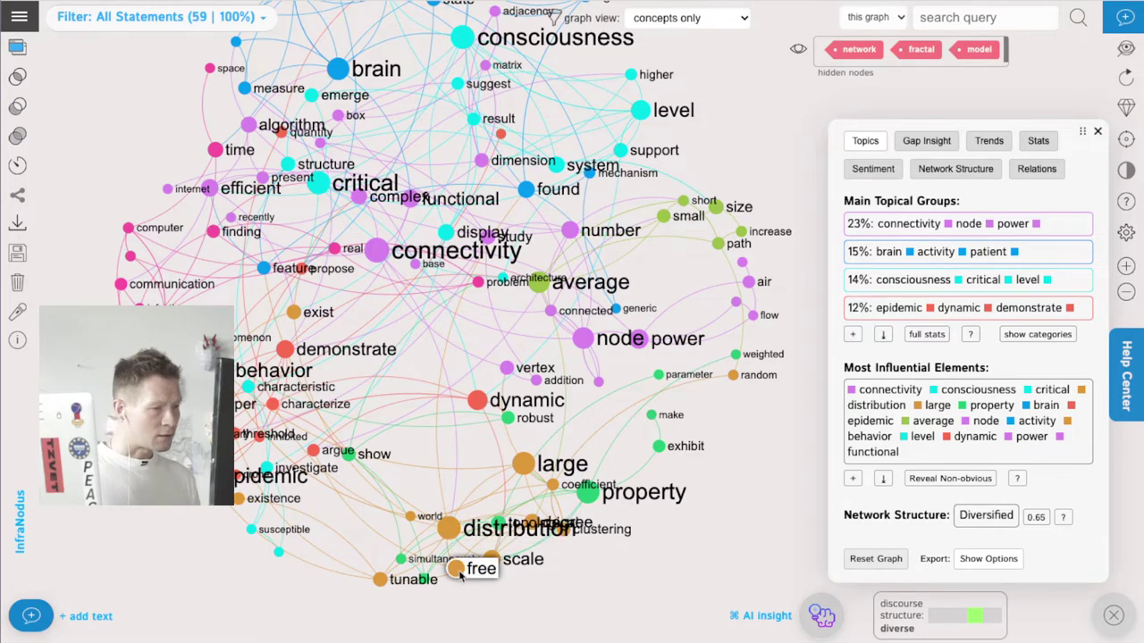
pyautogui.click(451, 528)
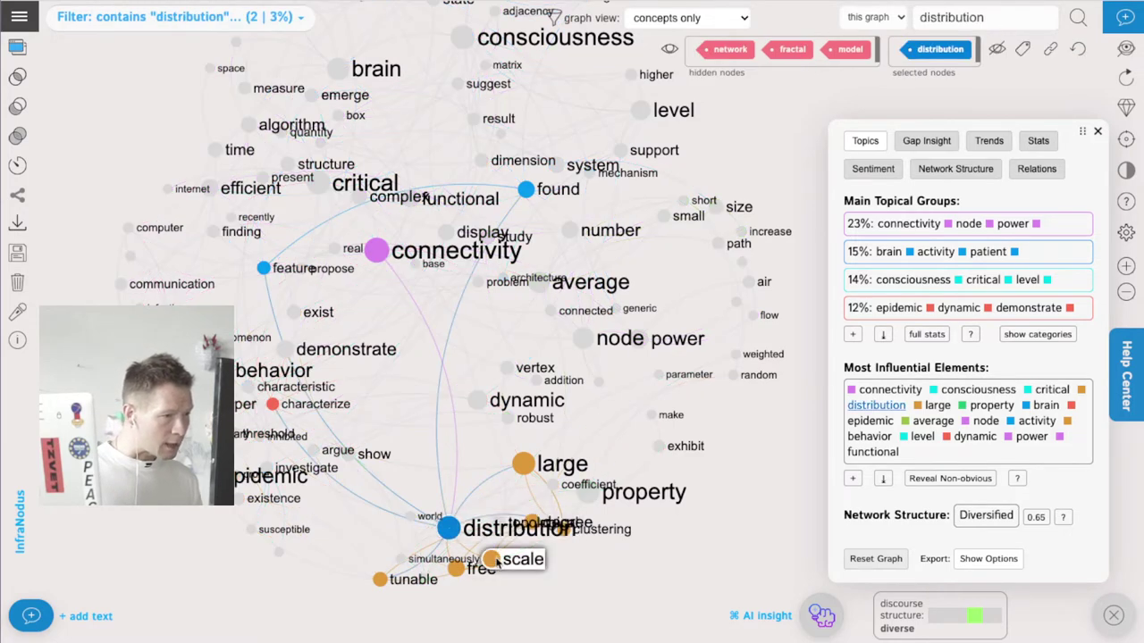
pyautogui.click(495, 560)
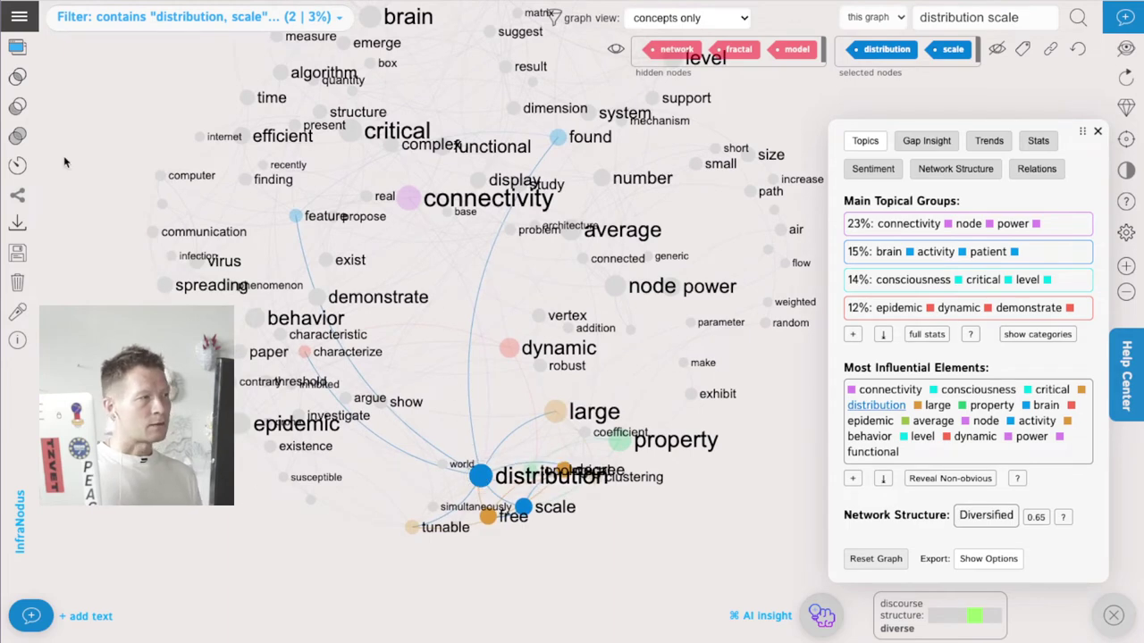
# Show the statements containing distribution and scale, and read through the highlighted excerpts
pyautogui.click(17, 47)
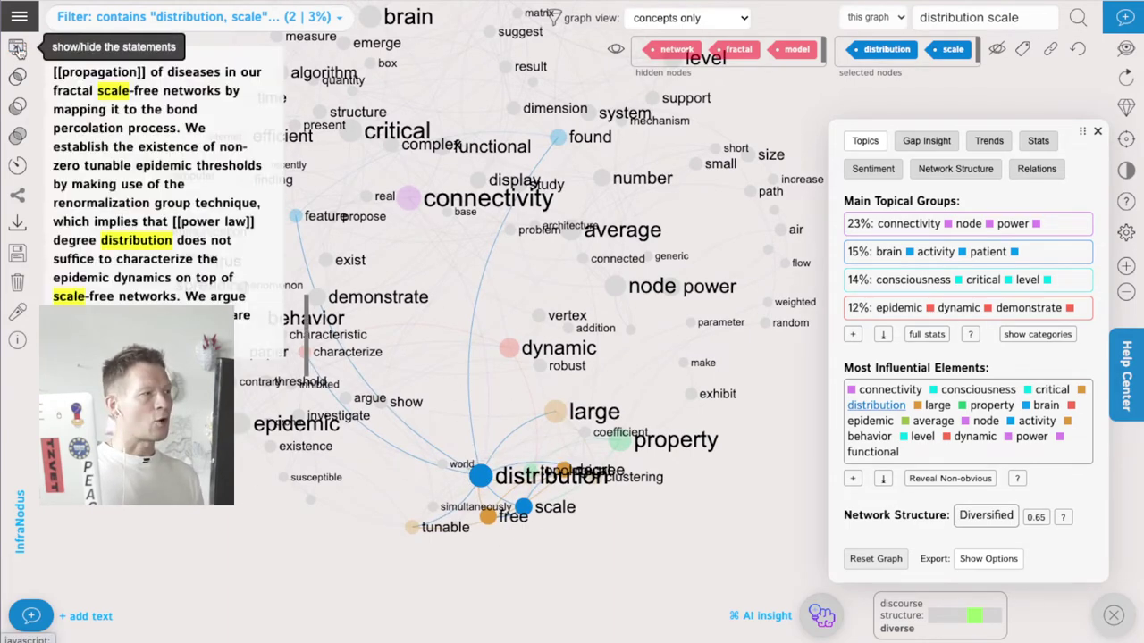
pyautogui.scroll(-10, 143, 236)
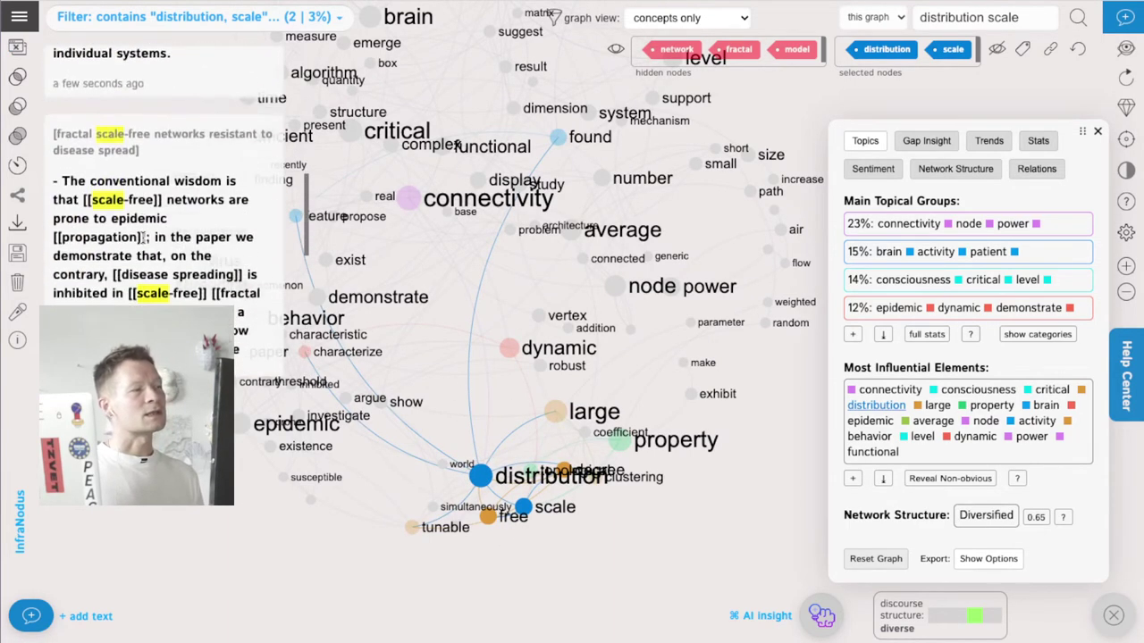
pyautogui.scroll(5, 143, 234)
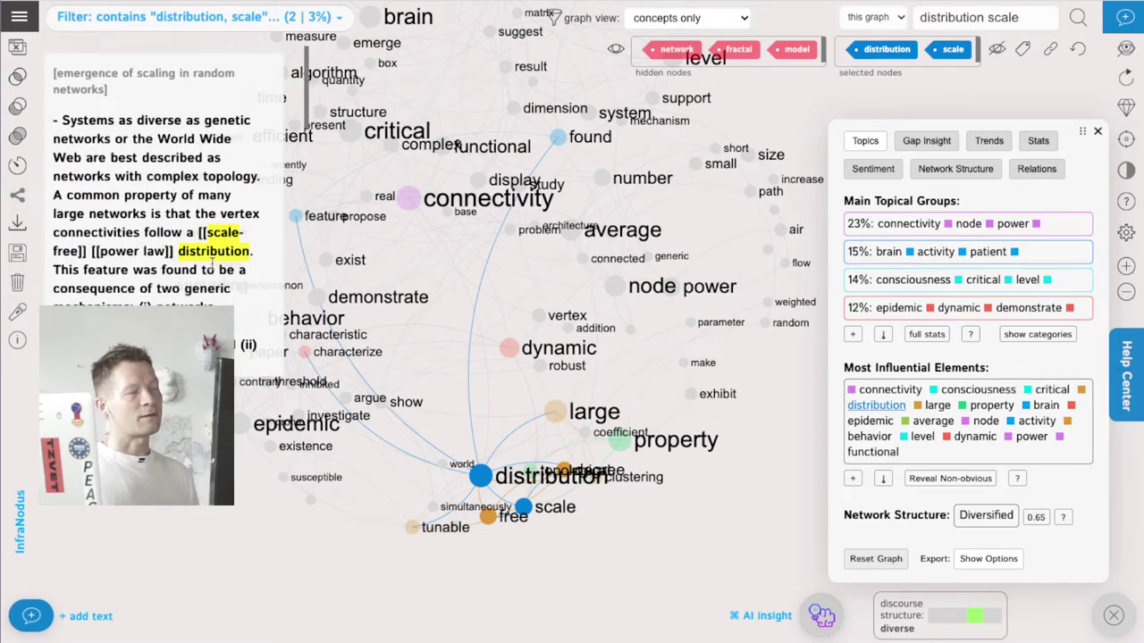
pyautogui.scroll(-10, 211, 263)
pyautogui.scroll(5, 212, 263)
pyautogui.scroll(-1, 212, 263)
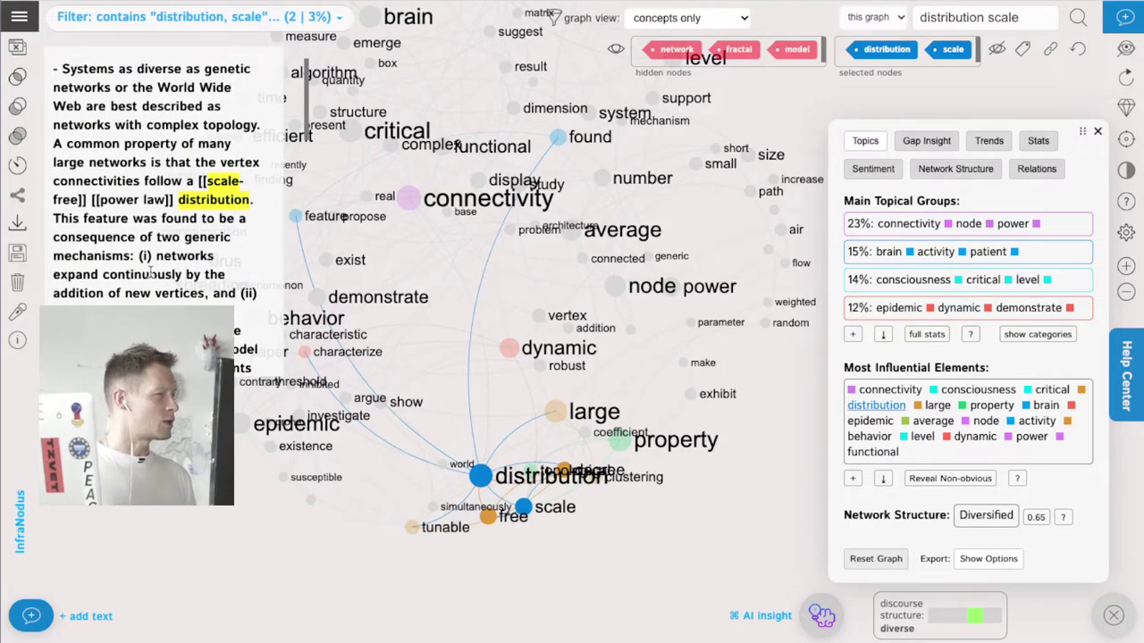
pyautogui.scroll(-4, 151, 273)
pyautogui.scroll(-10, 150, 272)
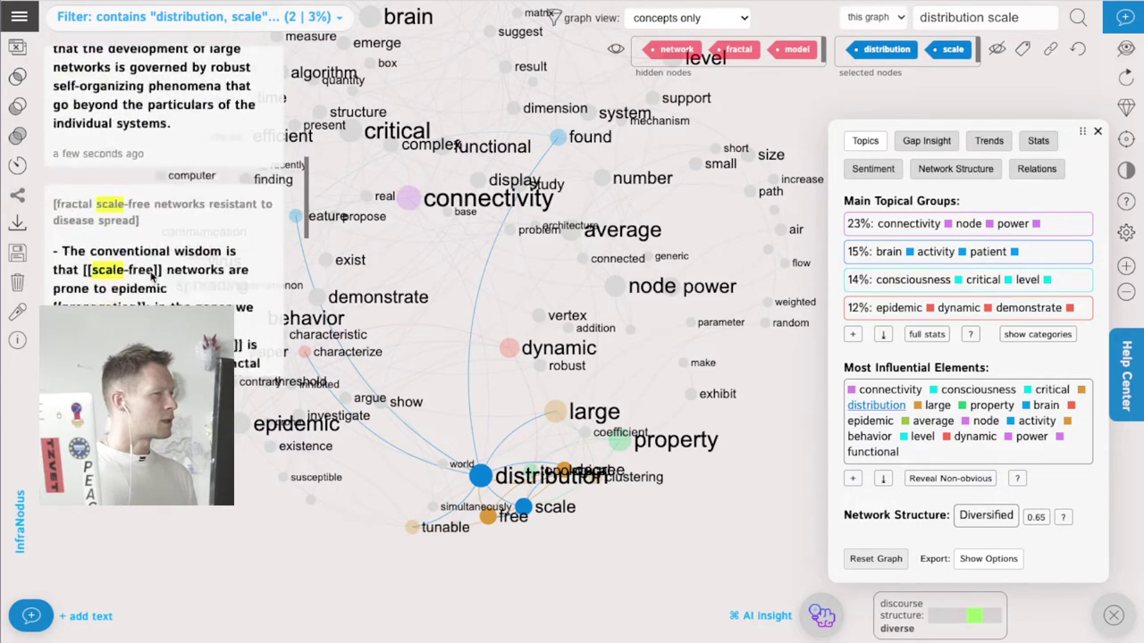
# Write a new statement about [[scale free]] networks with the interpret tag and save it to the graph
pyautogui.click(91, 616)
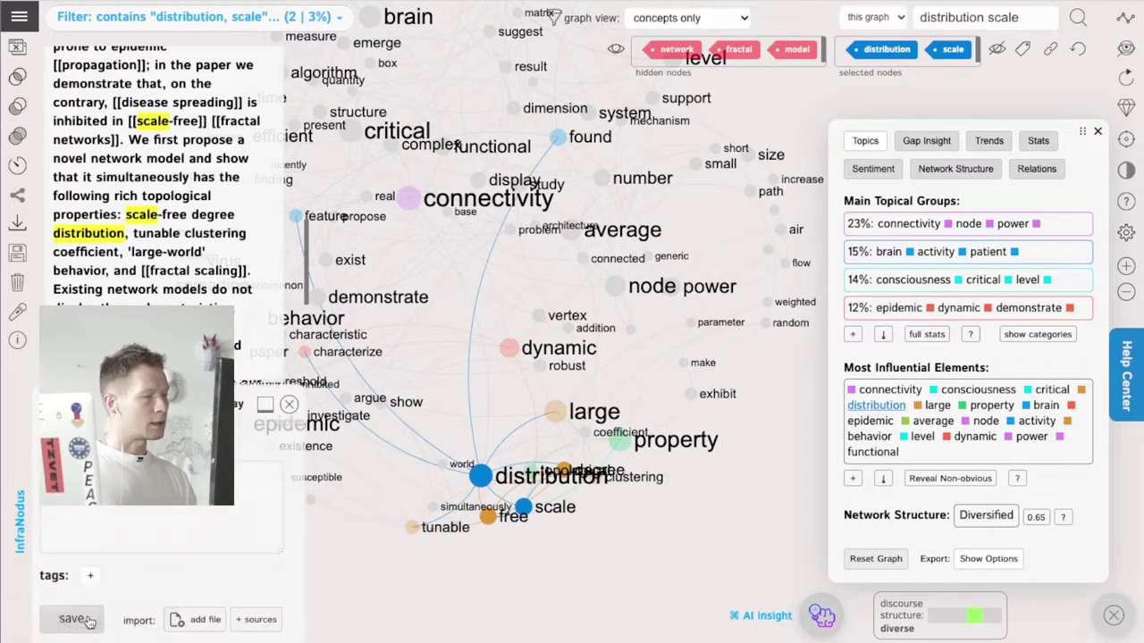
pyautogui.click(153, 508)
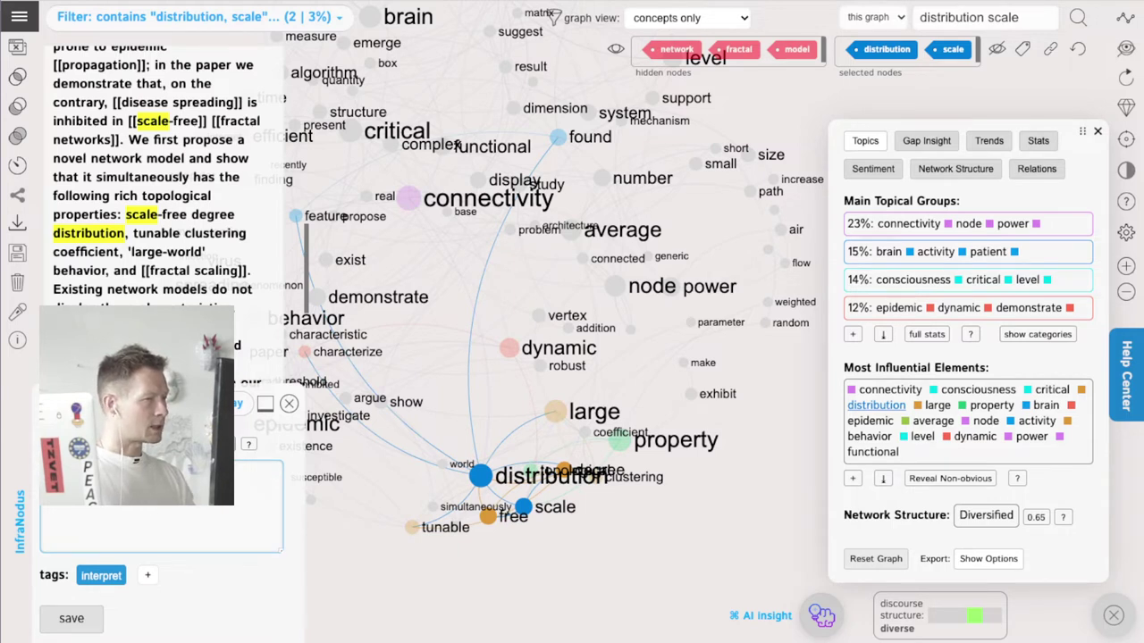
pyautogui.write('[[propagation]]')
pyautogui.hotkey('ctrl', 'z')
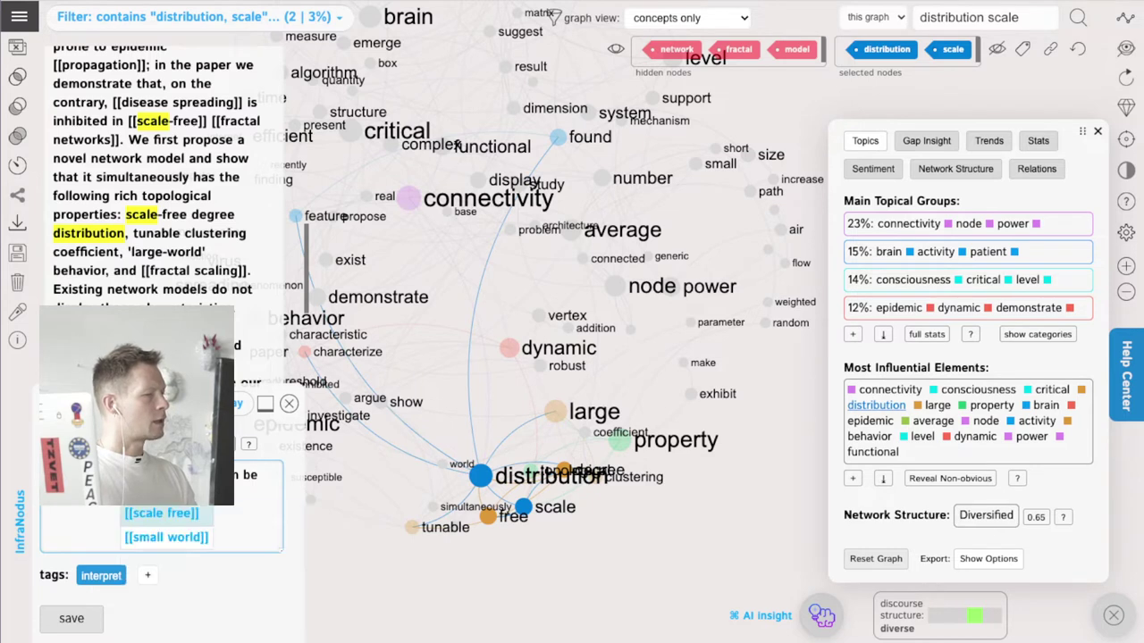
pyautogui.write('networks')
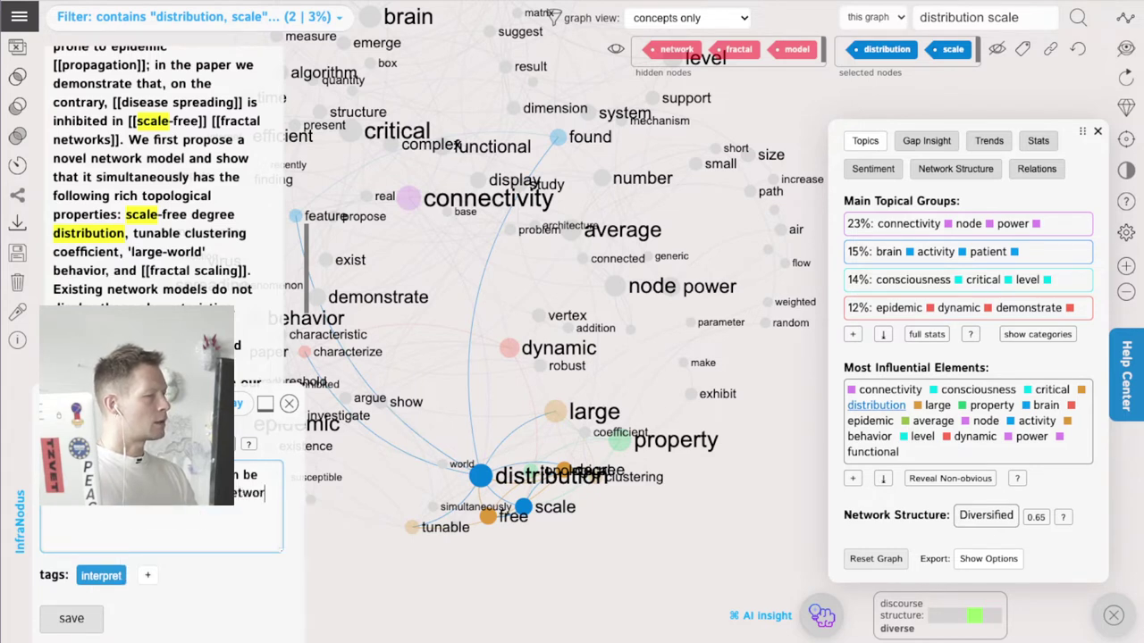
pyautogui.click(72, 618)
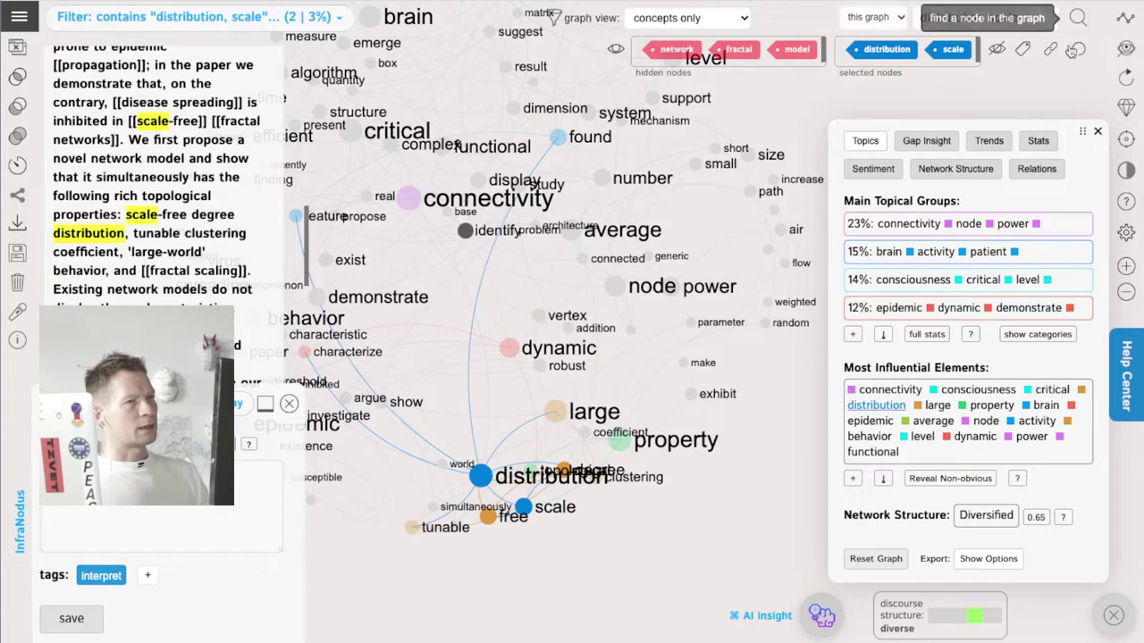
# Clear the distribution and scale selection, and select the activity and brain concepts instead
pyautogui.moveTo(603, 386); pyautogui.dragTo(651, 351)
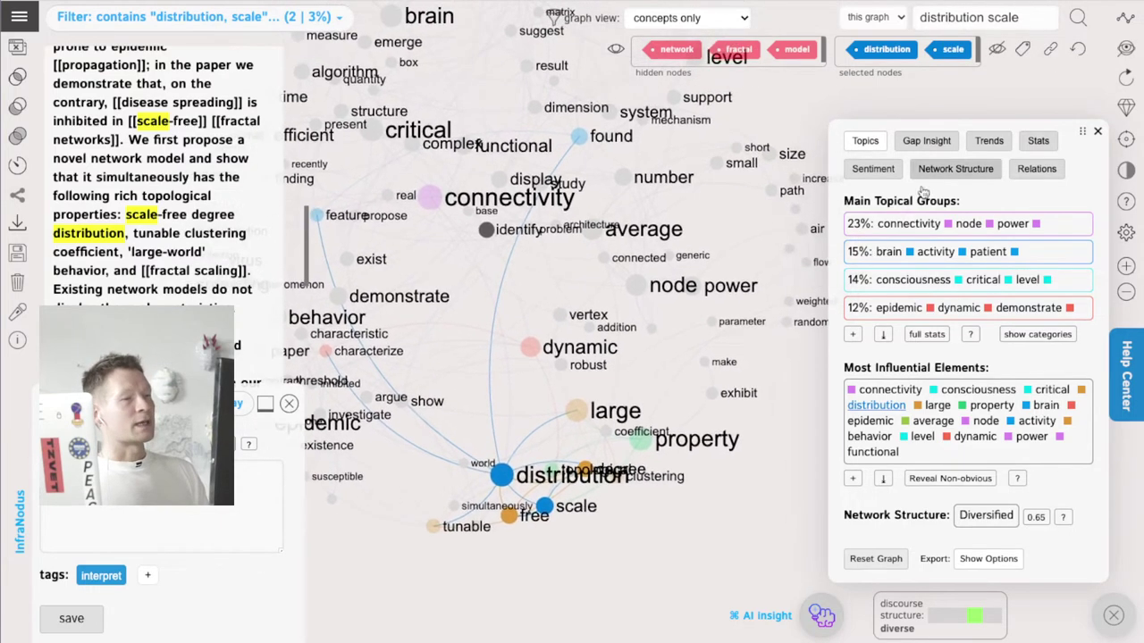
pyautogui.click(1079, 52)
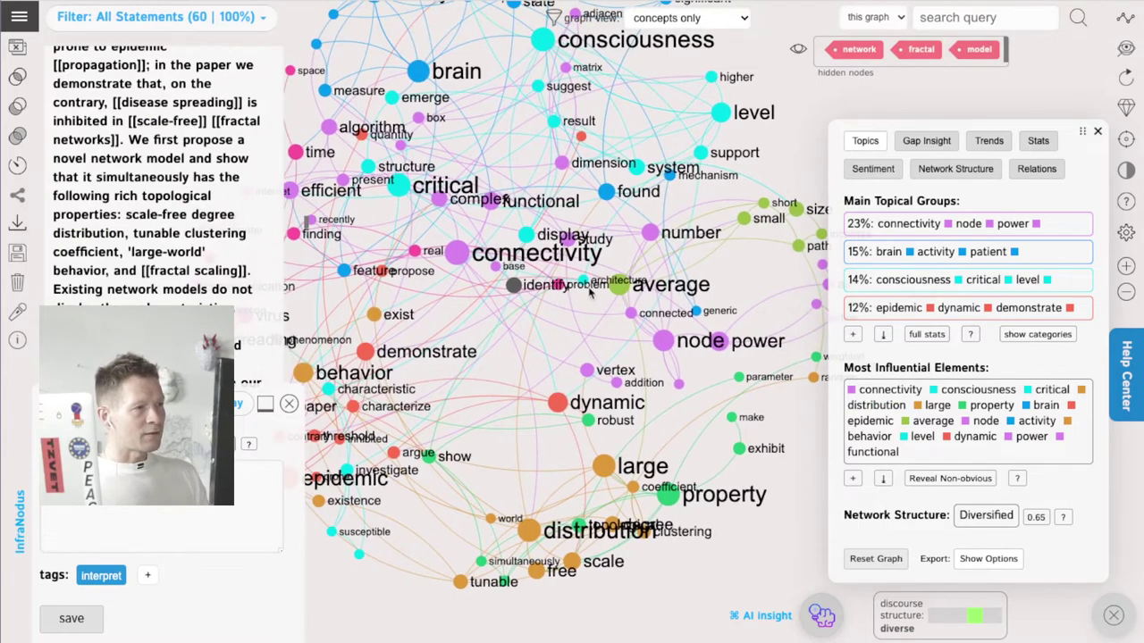
pyautogui.moveTo(404, 67); pyautogui.dragTo(492, 183)
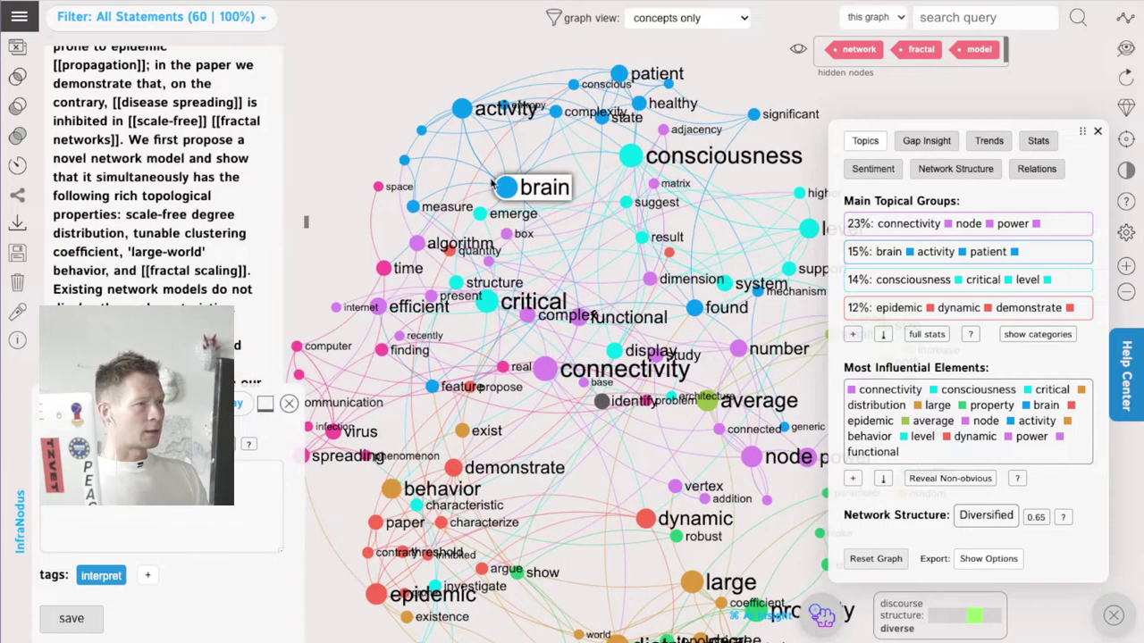
pyautogui.click(462, 109)
pyautogui.click(506, 186)
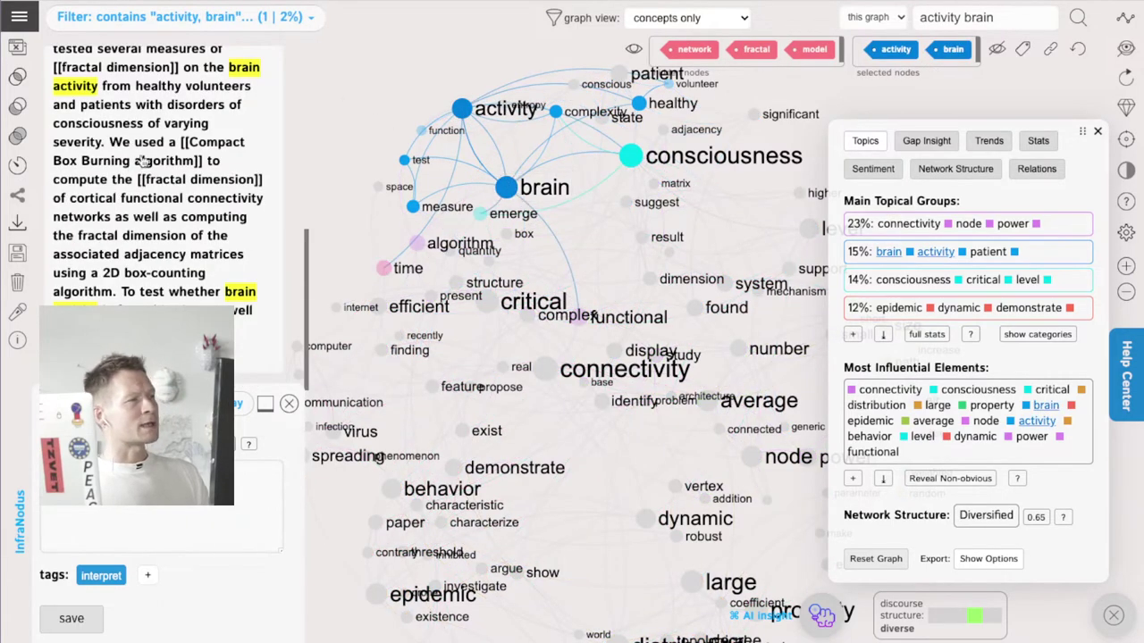
# Write and save another interpret statement linking a fractal page with the brain, and clear the activity and brain selection
pyautogui.click(161, 527)
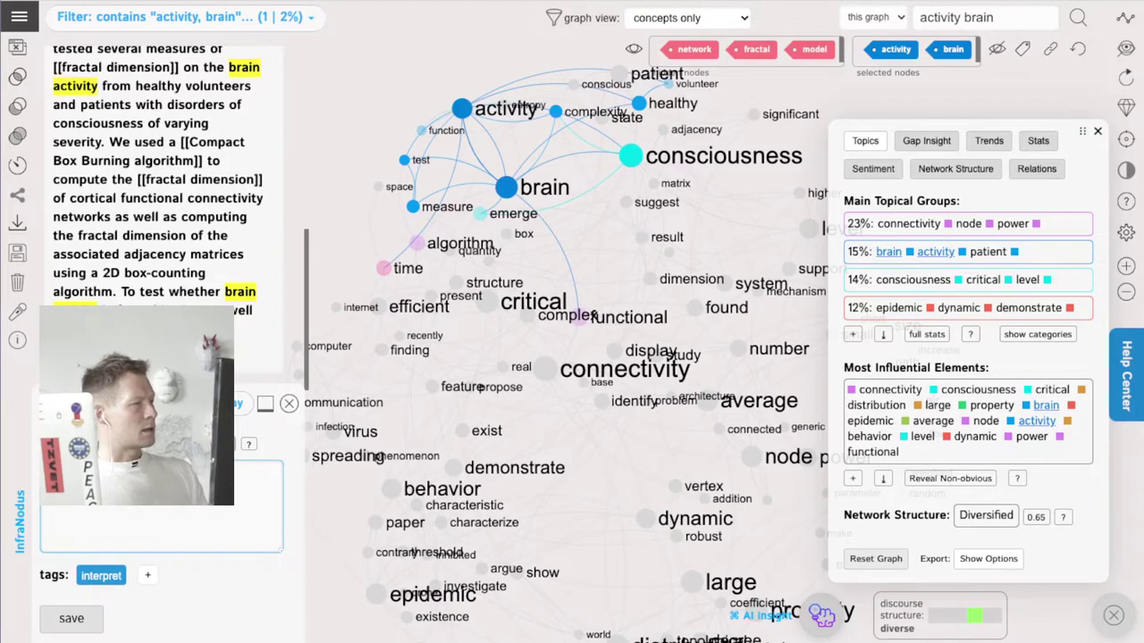
pyautogui.write('[[fractal')
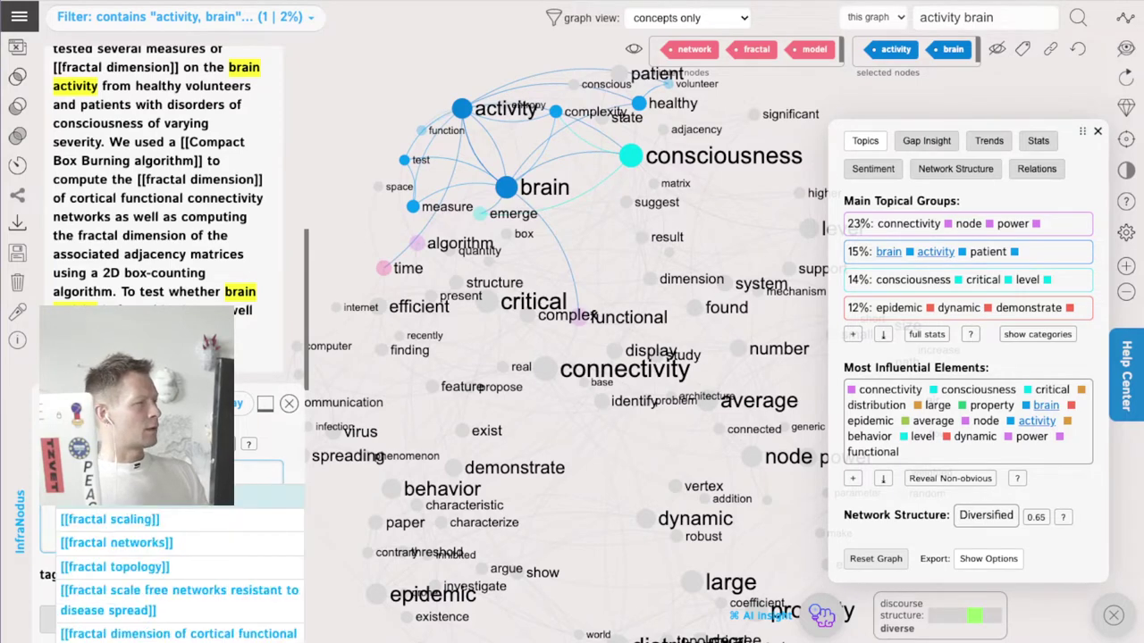
pyautogui.press('Escape')
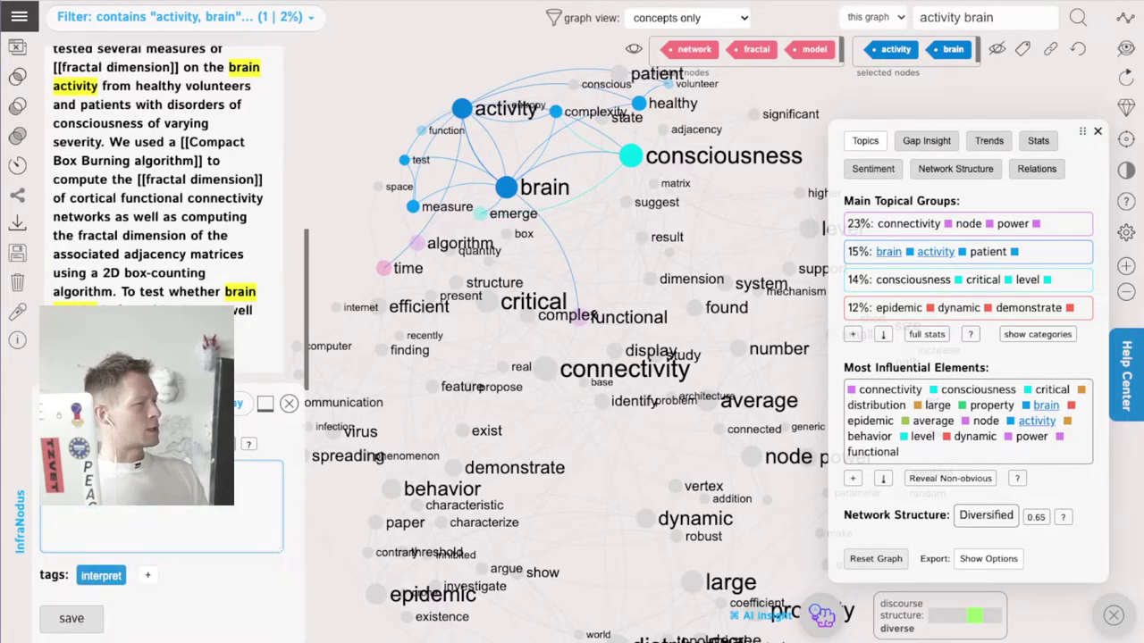
pyautogui.write('[[')
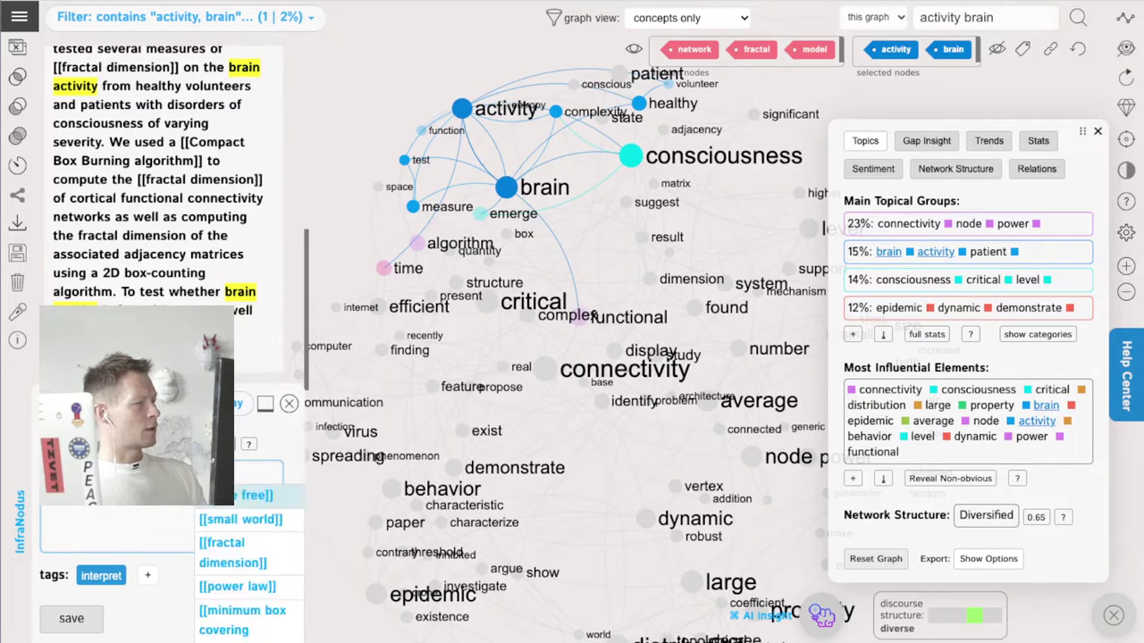
pyautogui.press('Return')
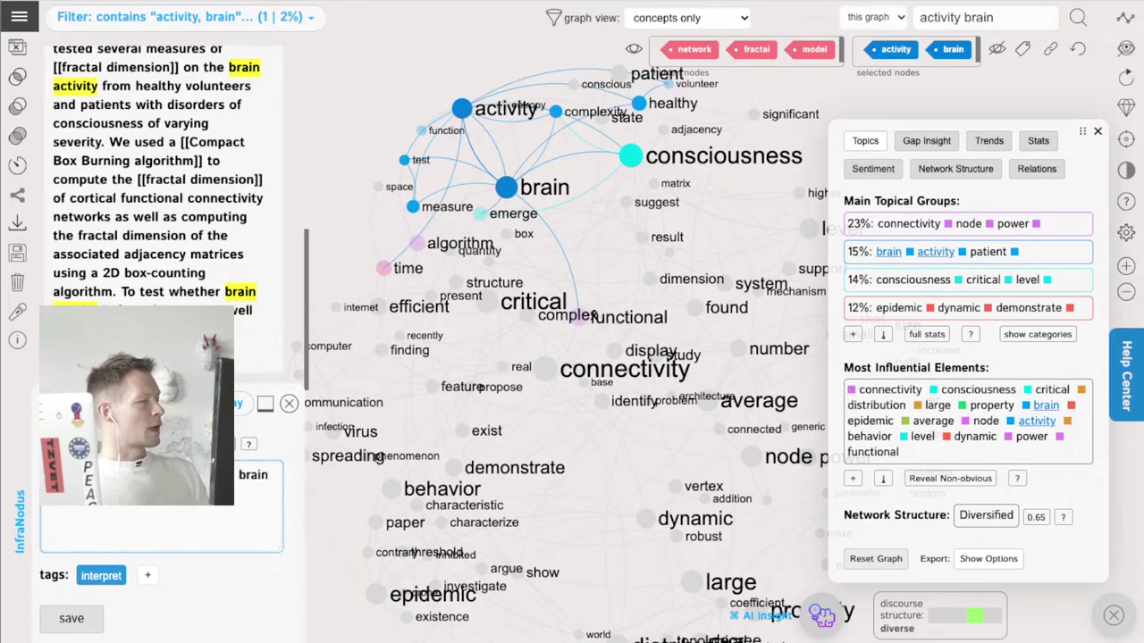
pyautogui.click(82, 632)
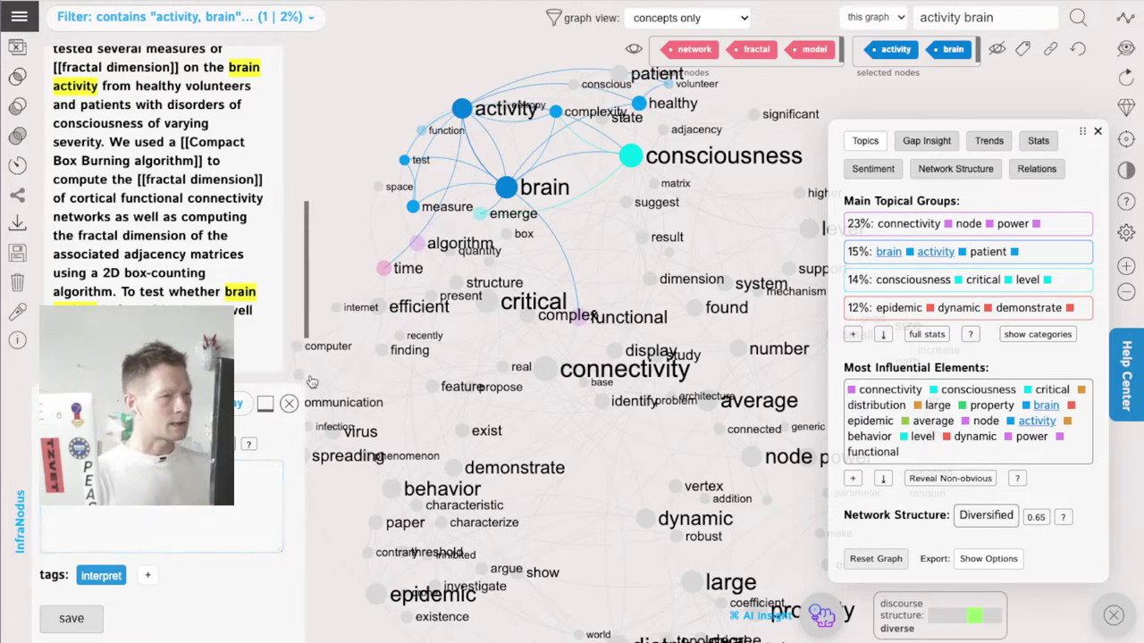
pyautogui.click(1069, 51)
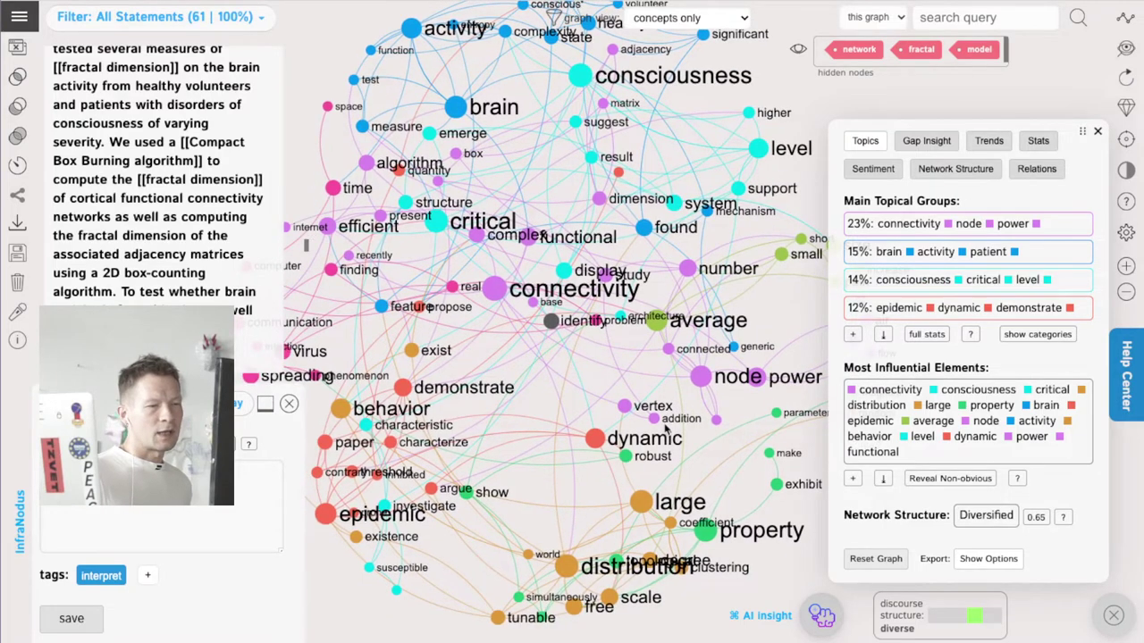
# Restore the hidden nodes and reveal the structural gap between the characteristic–consciousness–level and activity–state–brain topics
pyautogui.moveTo(598, 384); pyautogui.dragTo(625, 415)
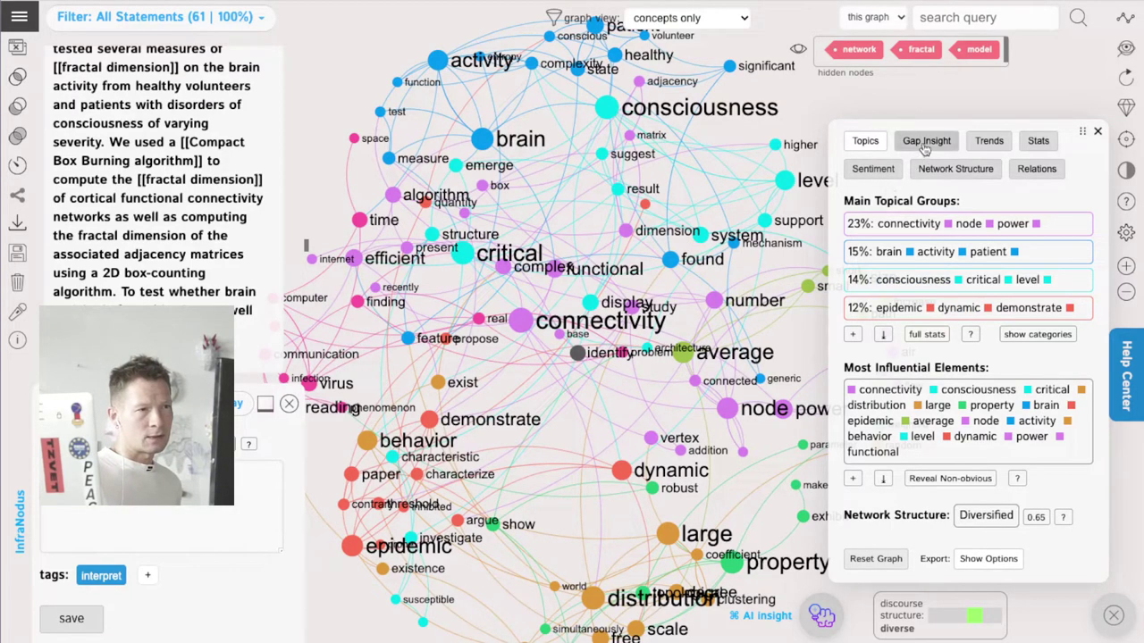
pyautogui.scroll(-3, 653, 188)
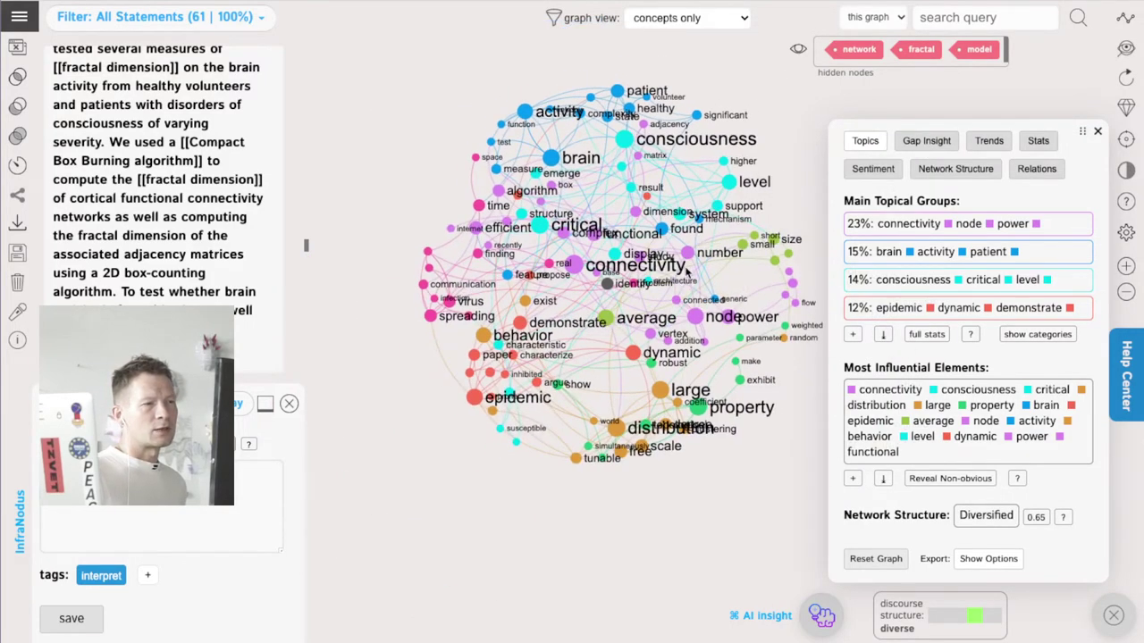
pyautogui.click(801, 55)
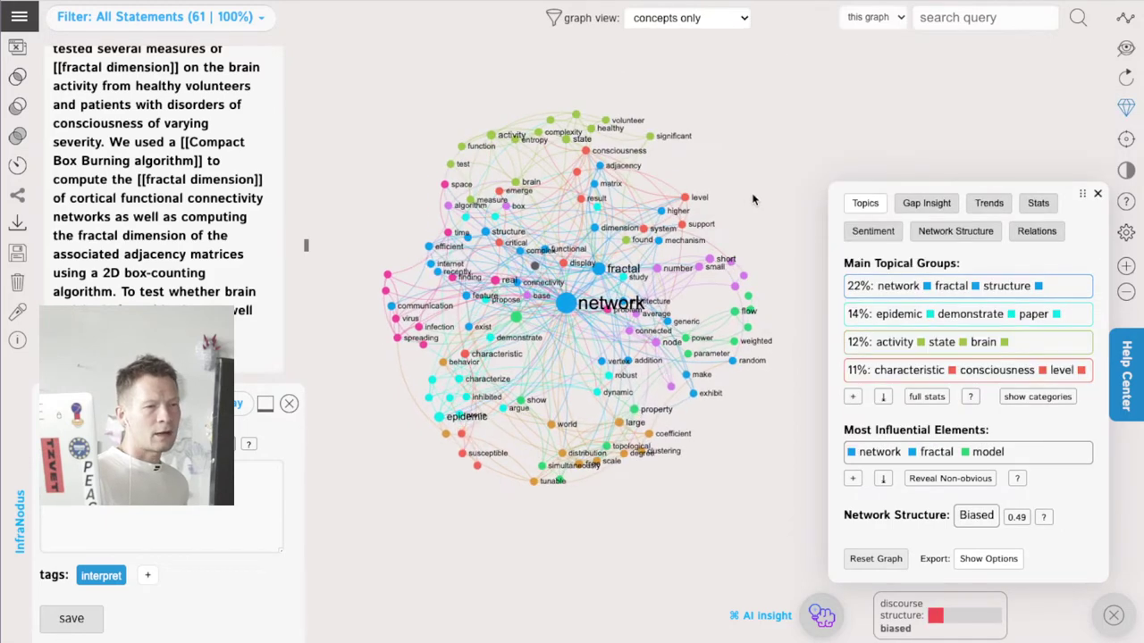
pyautogui.click(915, 206)
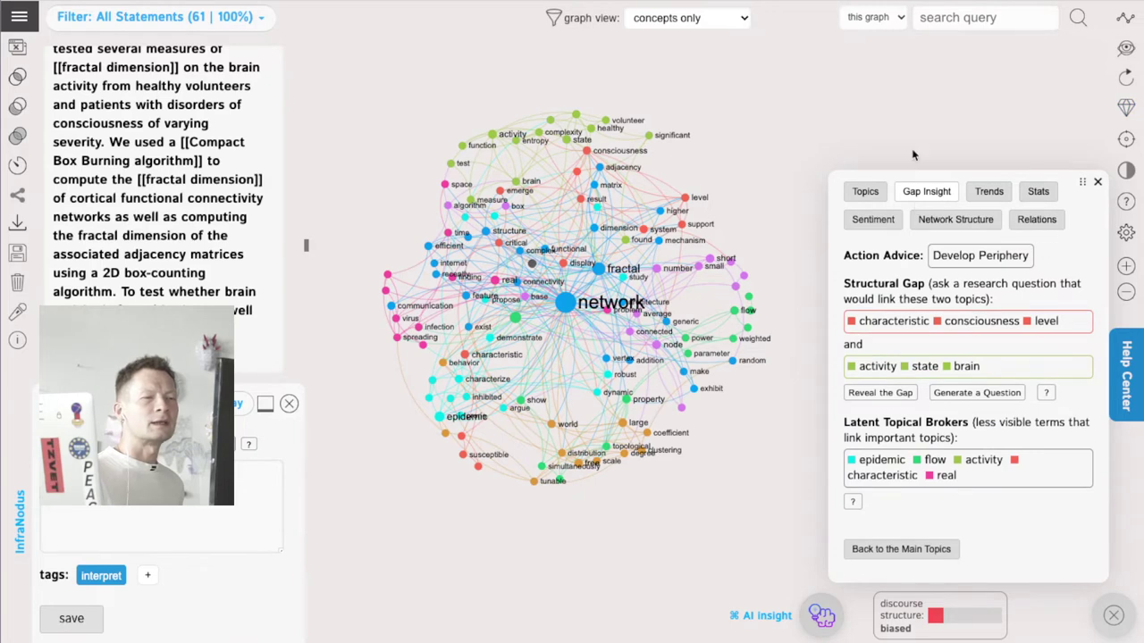
pyautogui.click(880, 393)
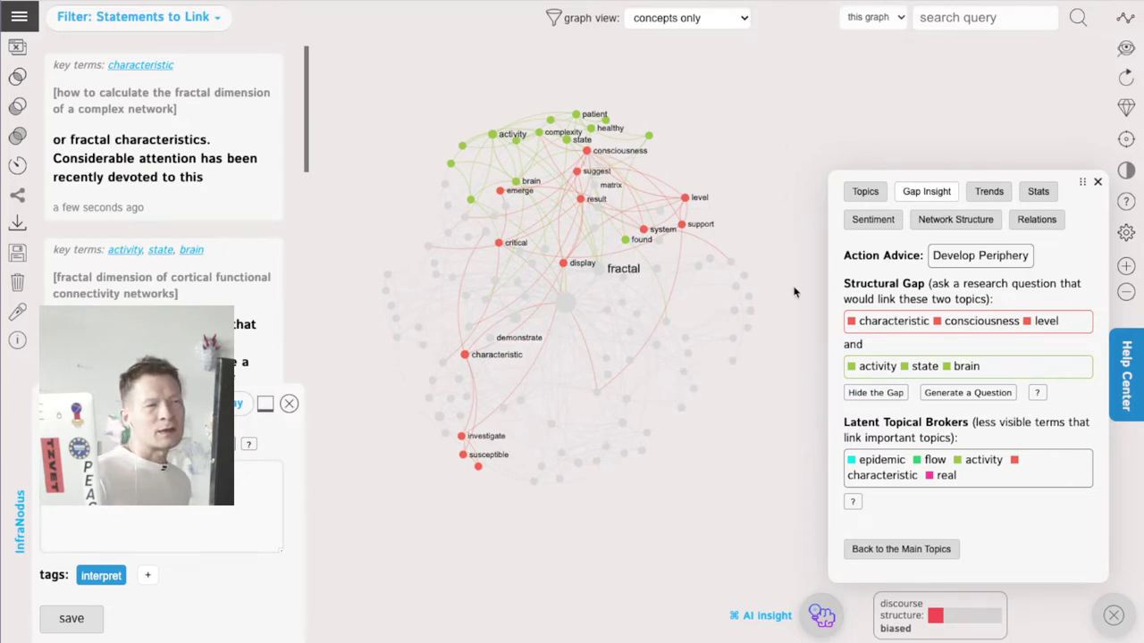
# Generate AI questions bridging the revealed gap, and save the ones on healthy and unhealthy patients and on consciousness disorders to the graph
pyautogui.click(971, 394)
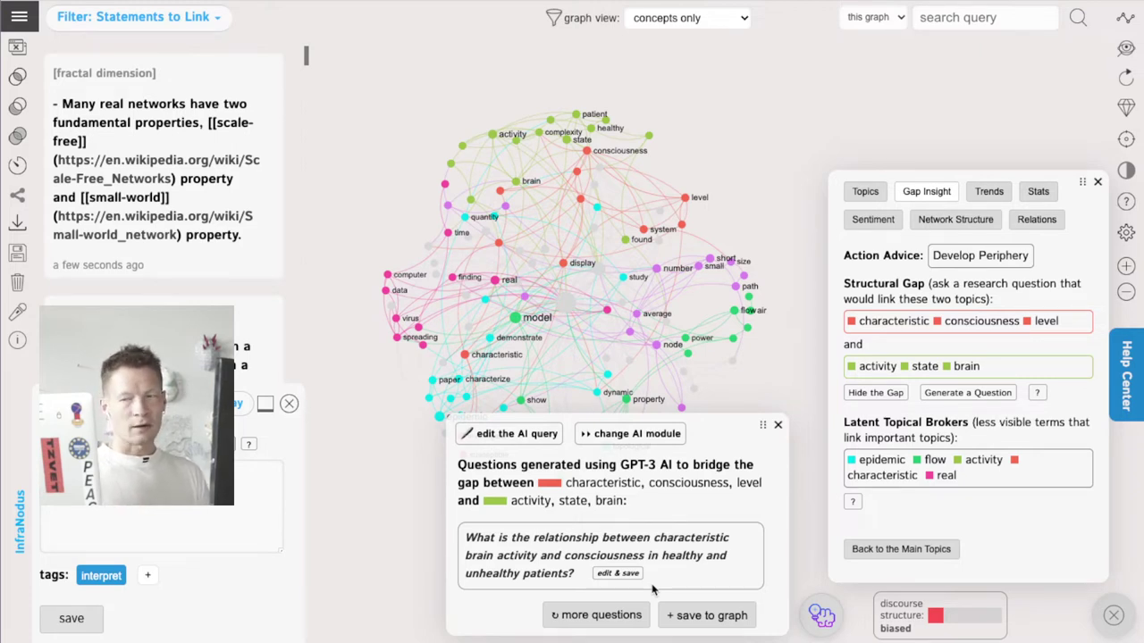
pyautogui.click(704, 616)
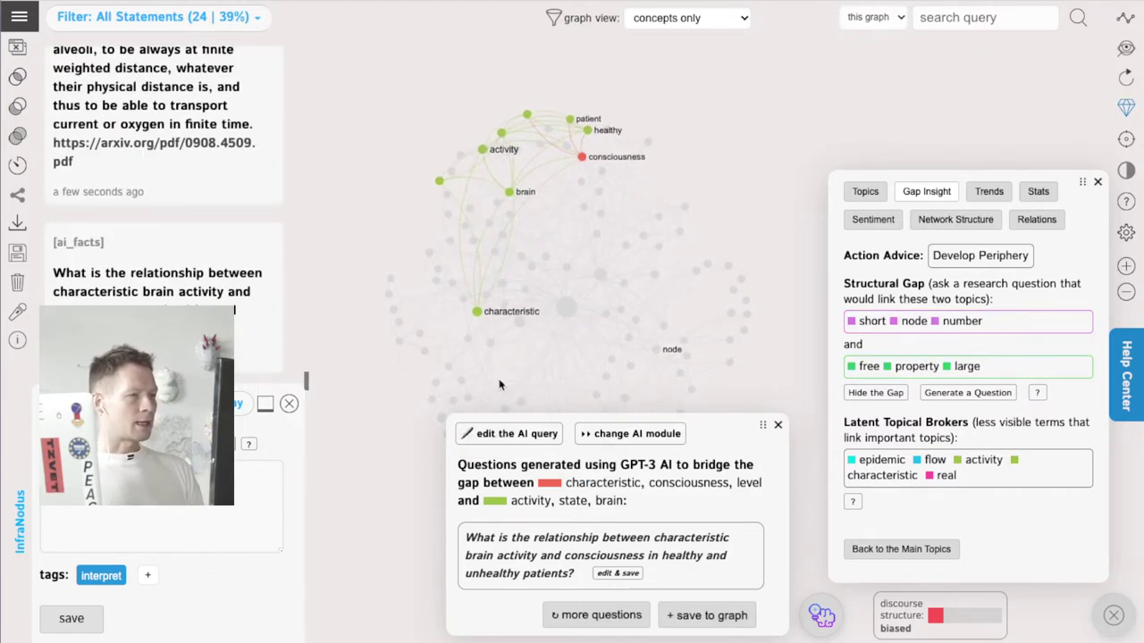
pyautogui.click(590, 617)
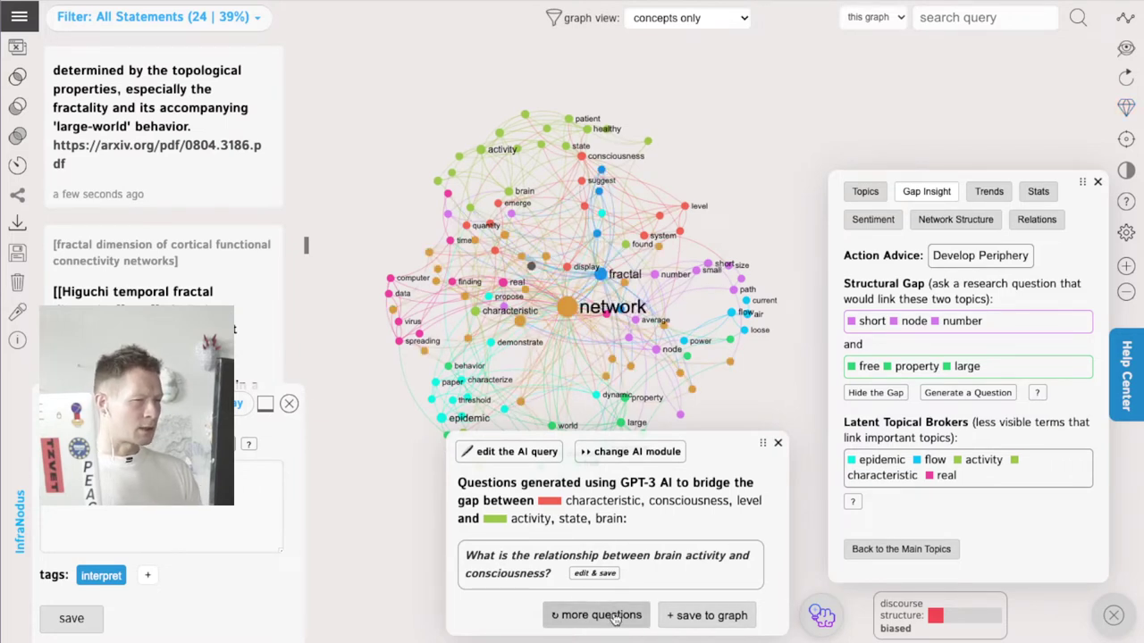
pyautogui.click(614, 617)
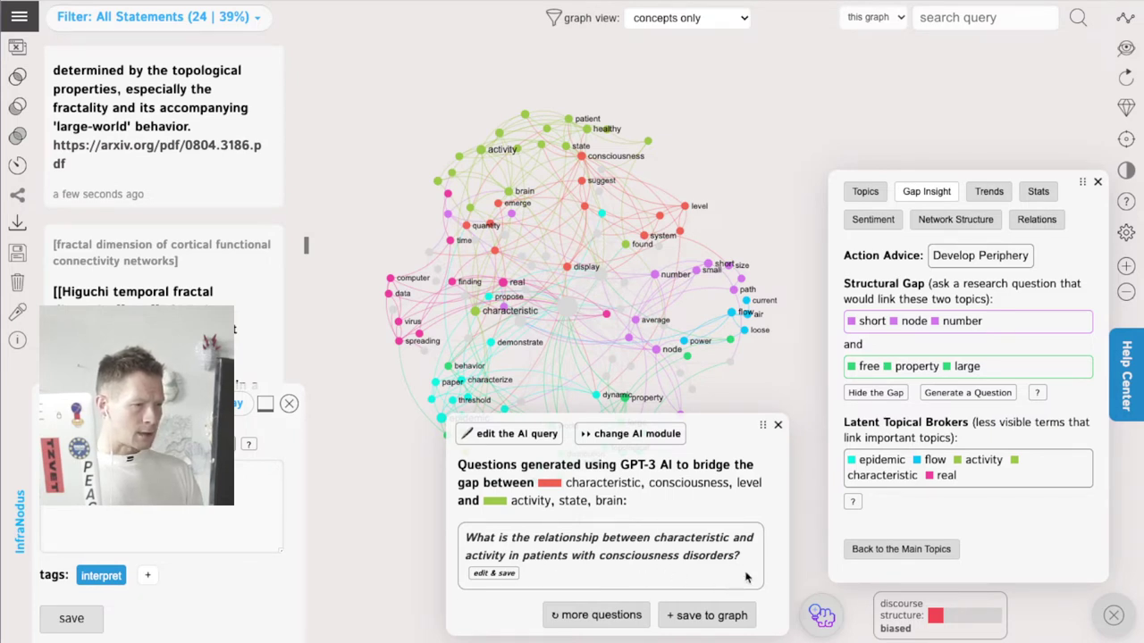
pyautogui.click(715, 616)
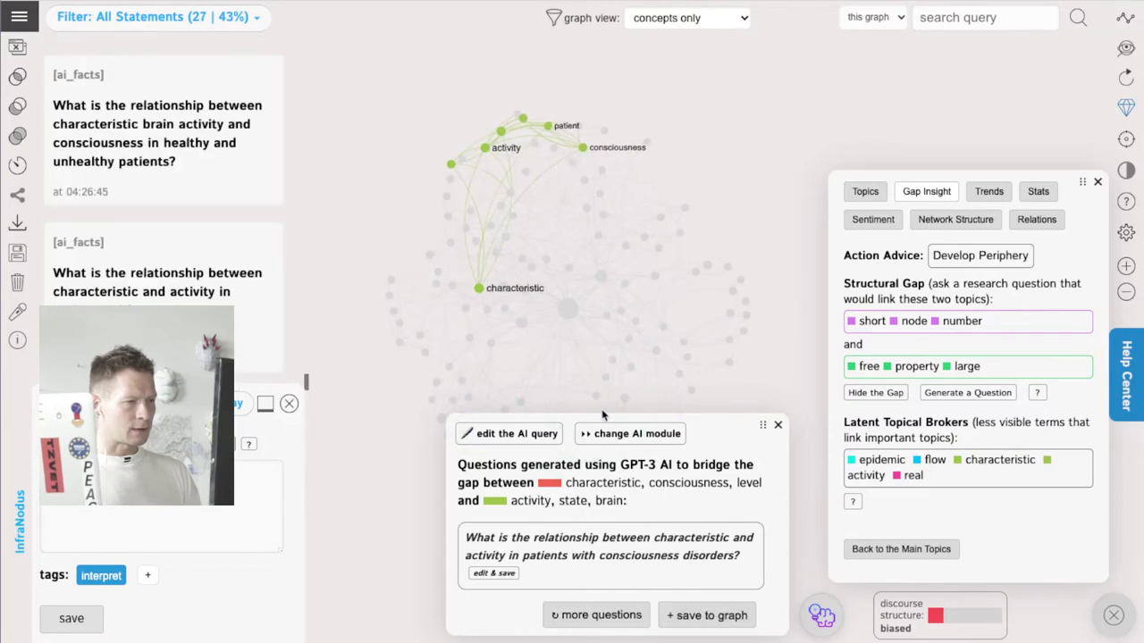
# Switch the AI module and generate facts connecting the short–node–number and free–property–large clusters
pyautogui.click(628, 434)
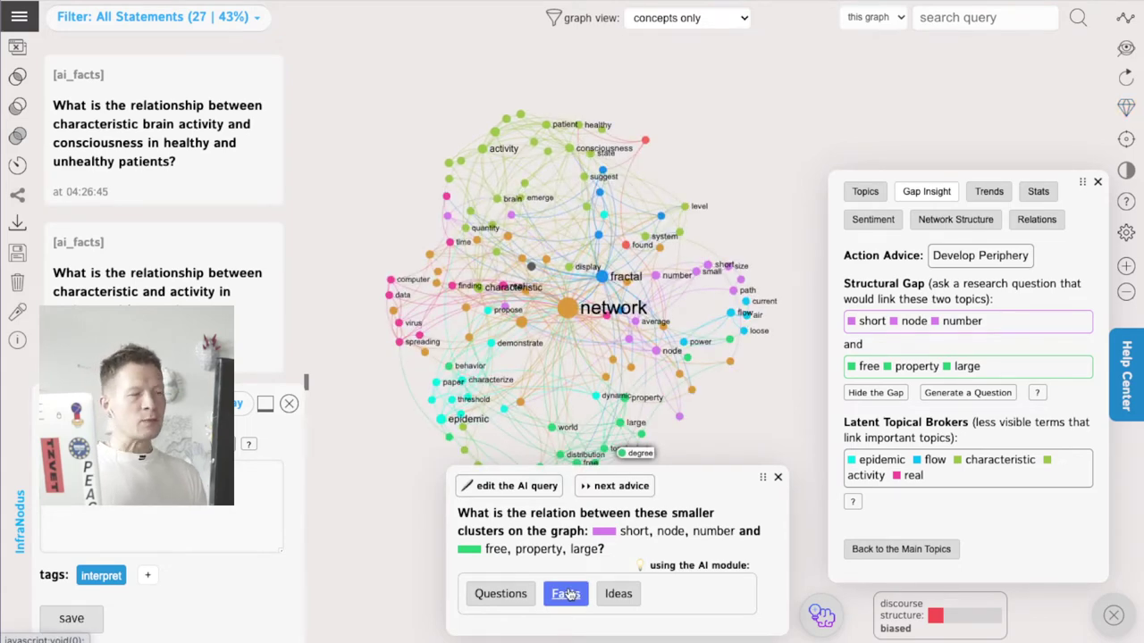
pyautogui.click(565, 594)
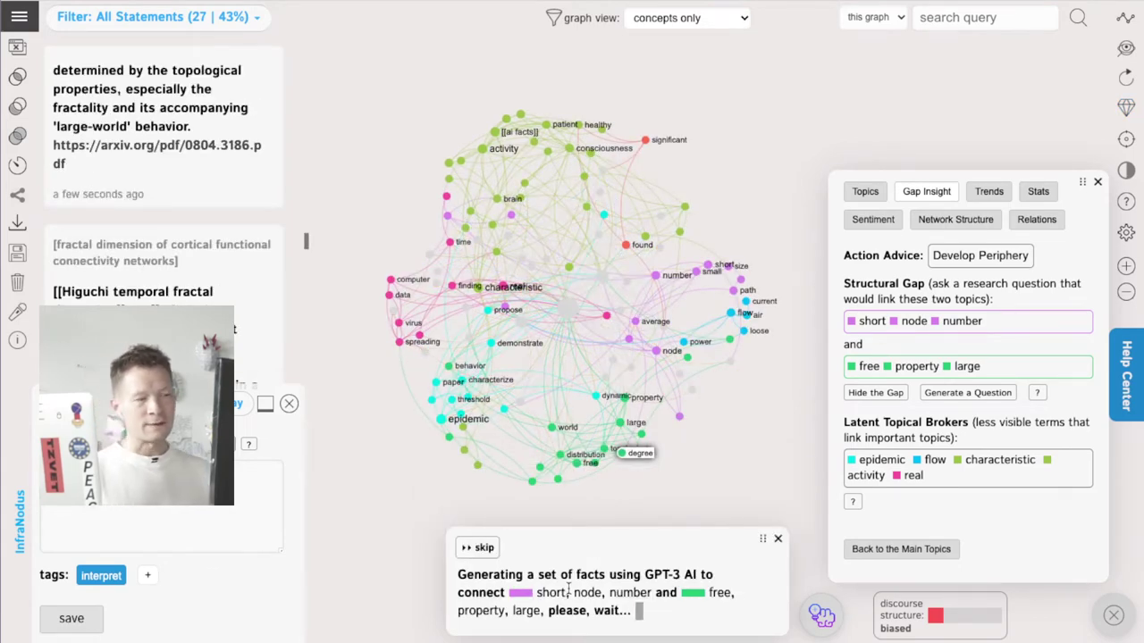
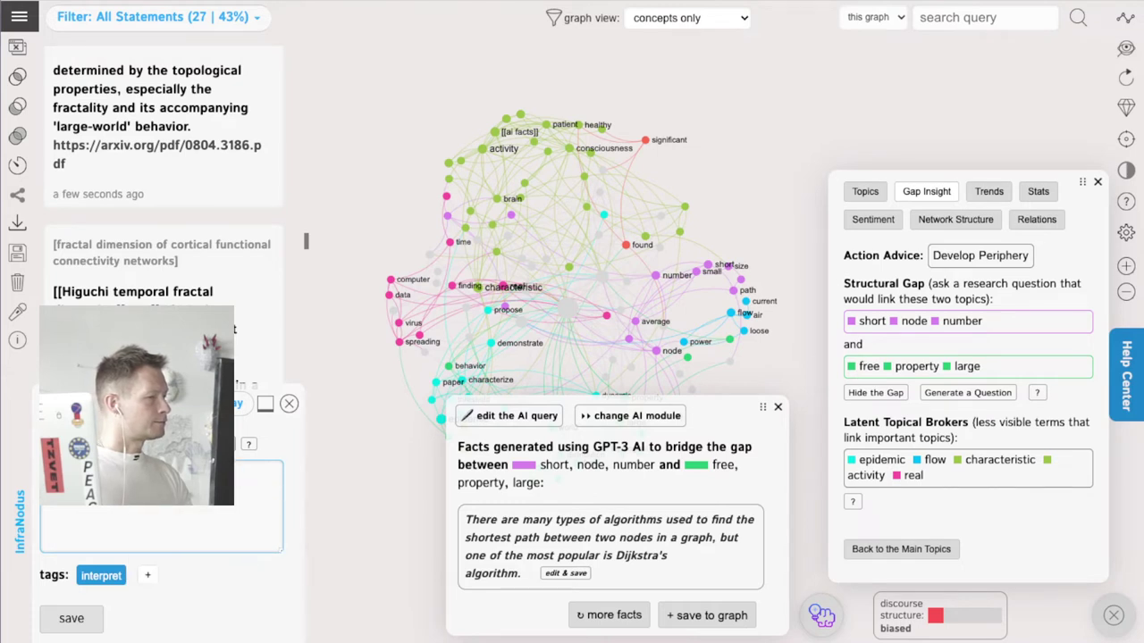
# Save an interpret statement: "Check how [[Dijkstra's algorithm]] can be used to identify the [[network structure]] type and also its relation to [[health]] [[mental health]] [[brain networks]]"
pyautogui.write(']]')
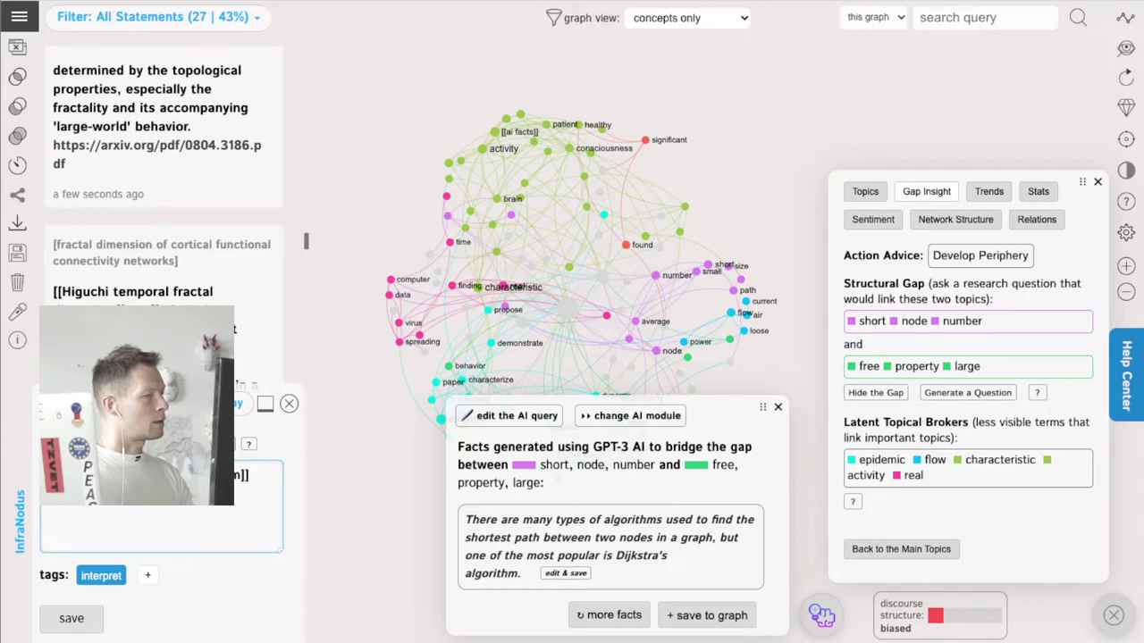
pyautogui.hotkey('ctrl', 'shift', 'j')
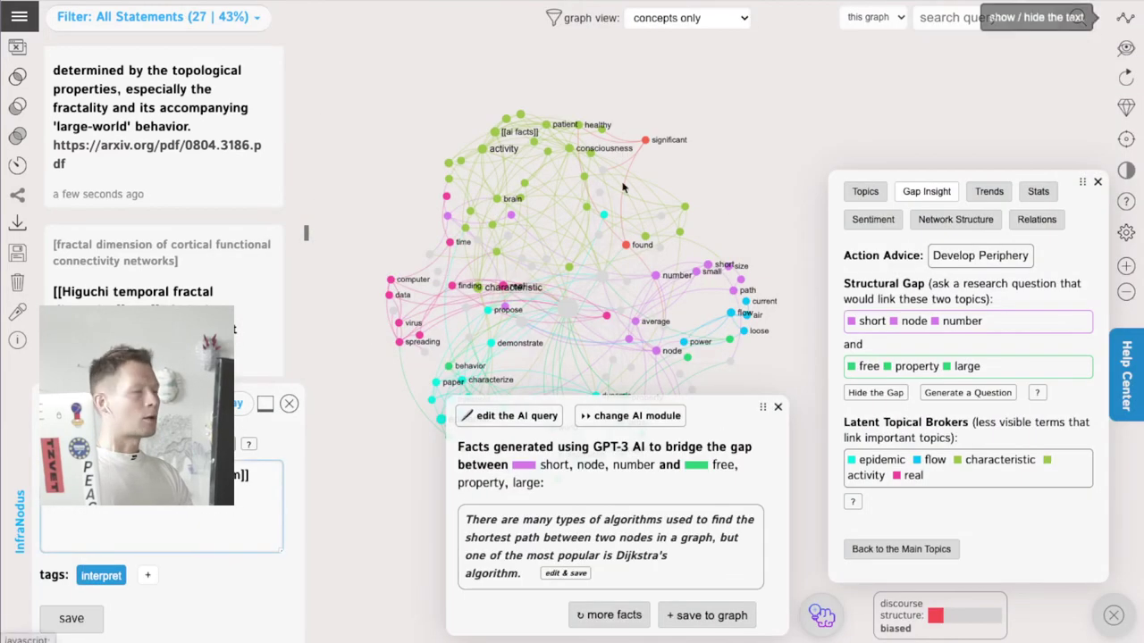
pyautogui.click(1135, 11)
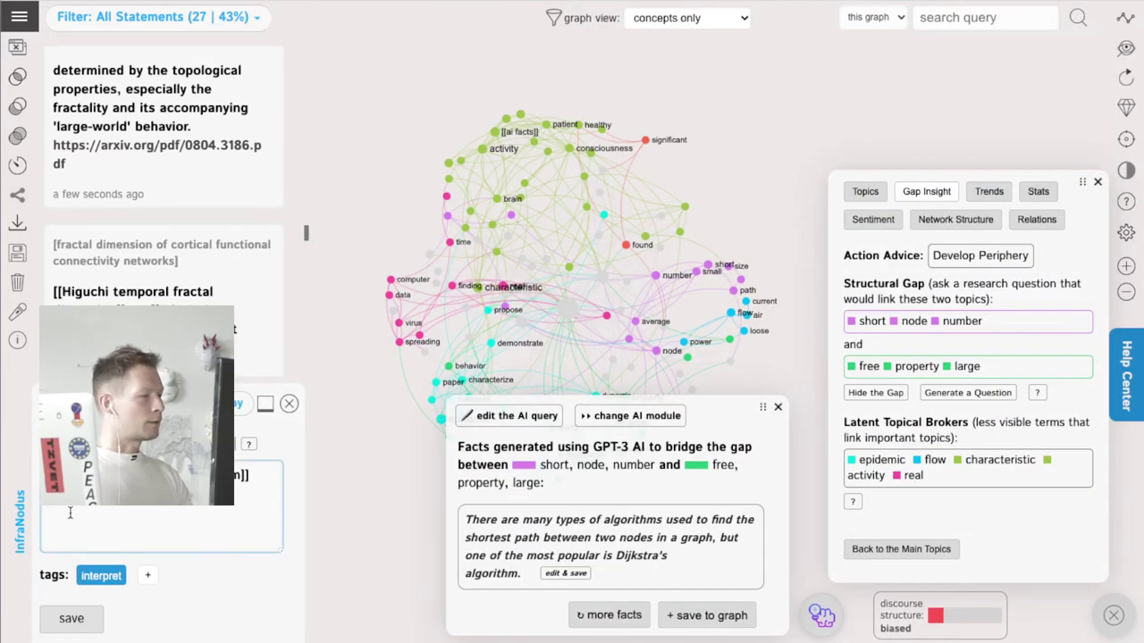
pyautogui.write('c')
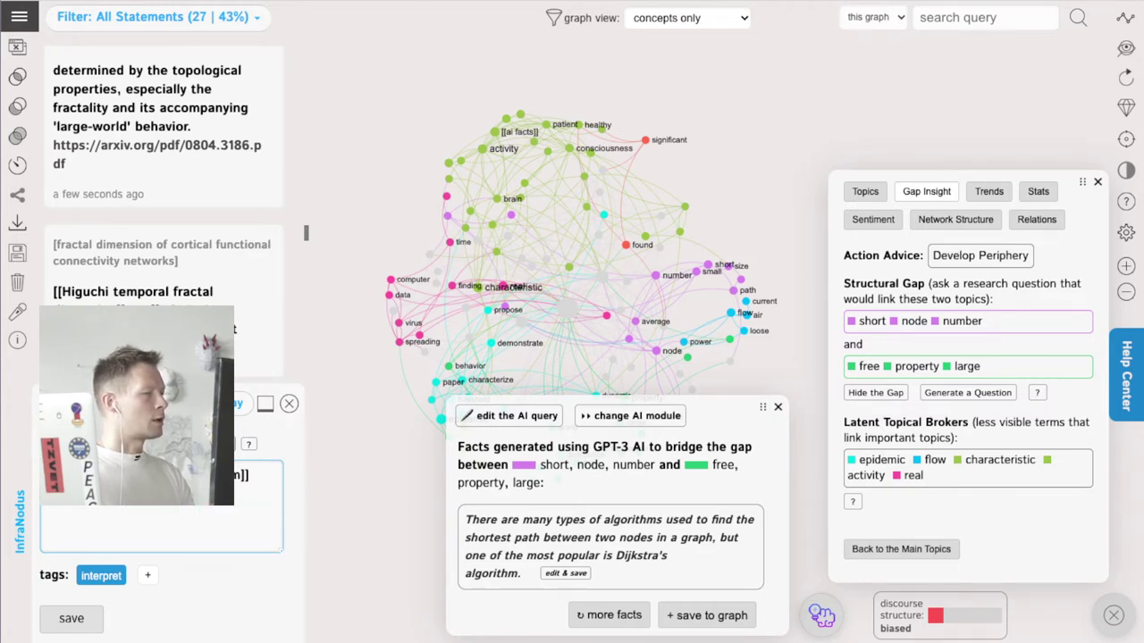
pyautogui.write('network structure')
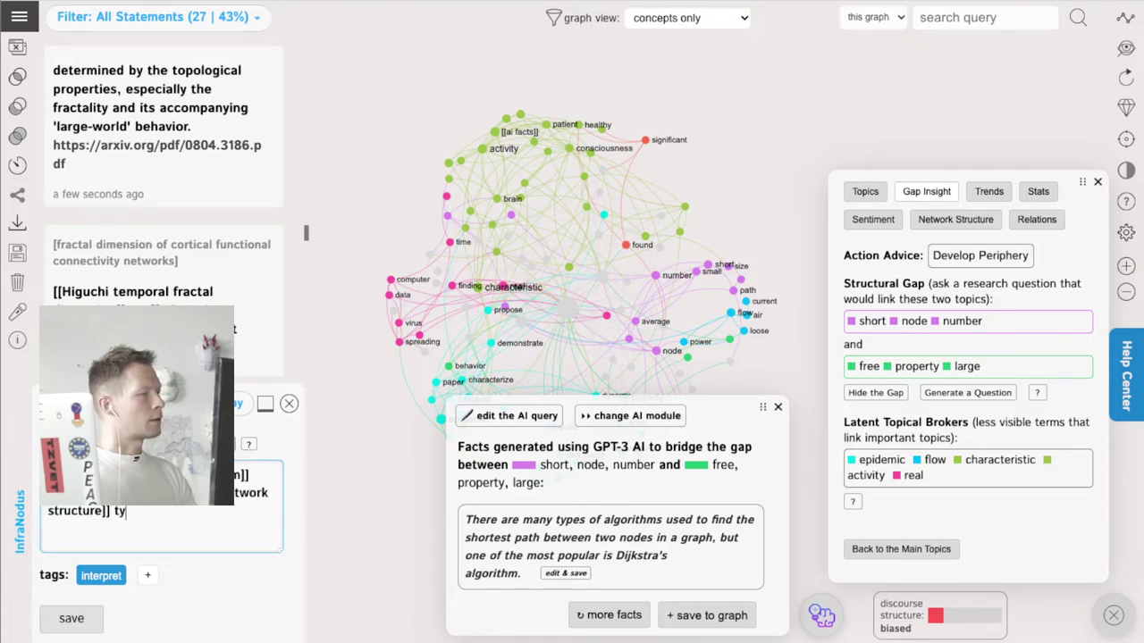
pyautogui.write(' type and also its rel')
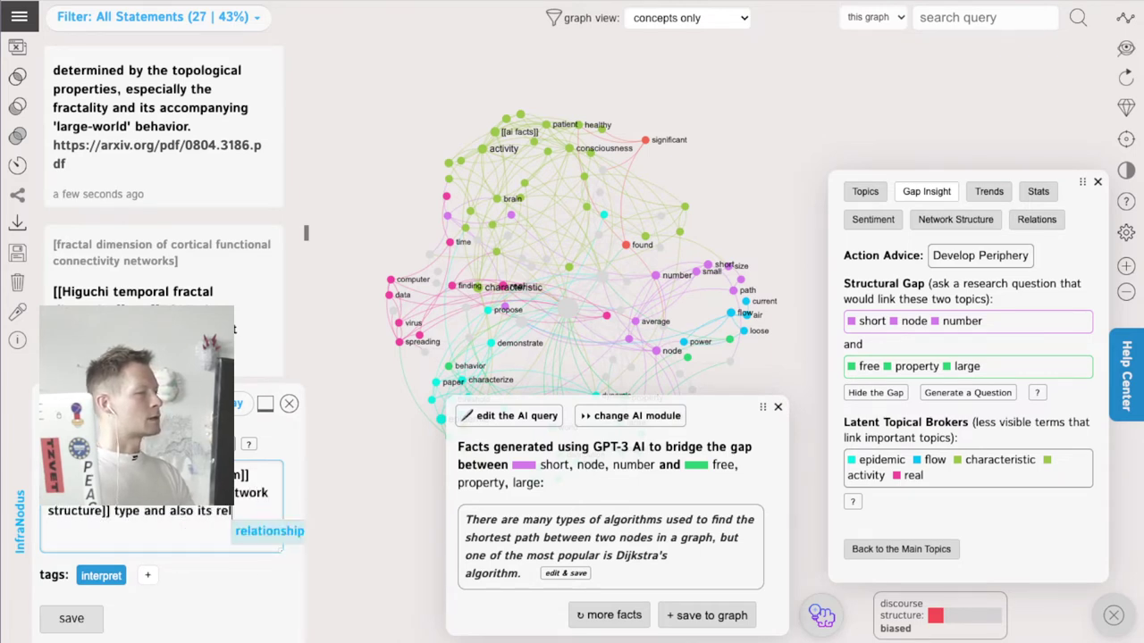
pyautogui.write('ation to [[health')
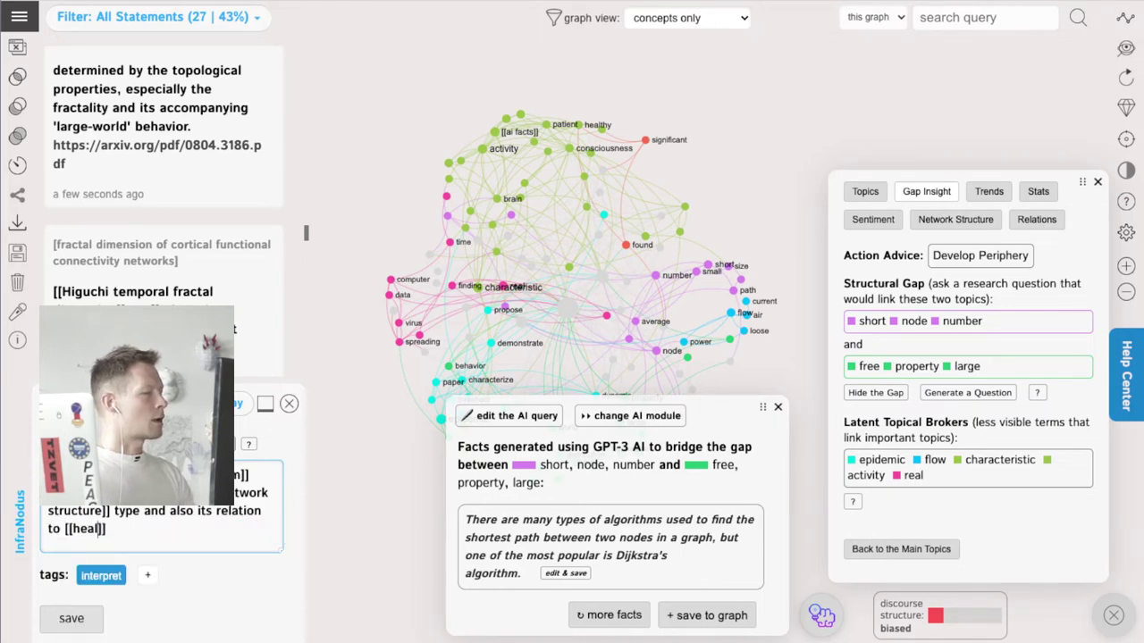
pyautogui.write('[[metn')
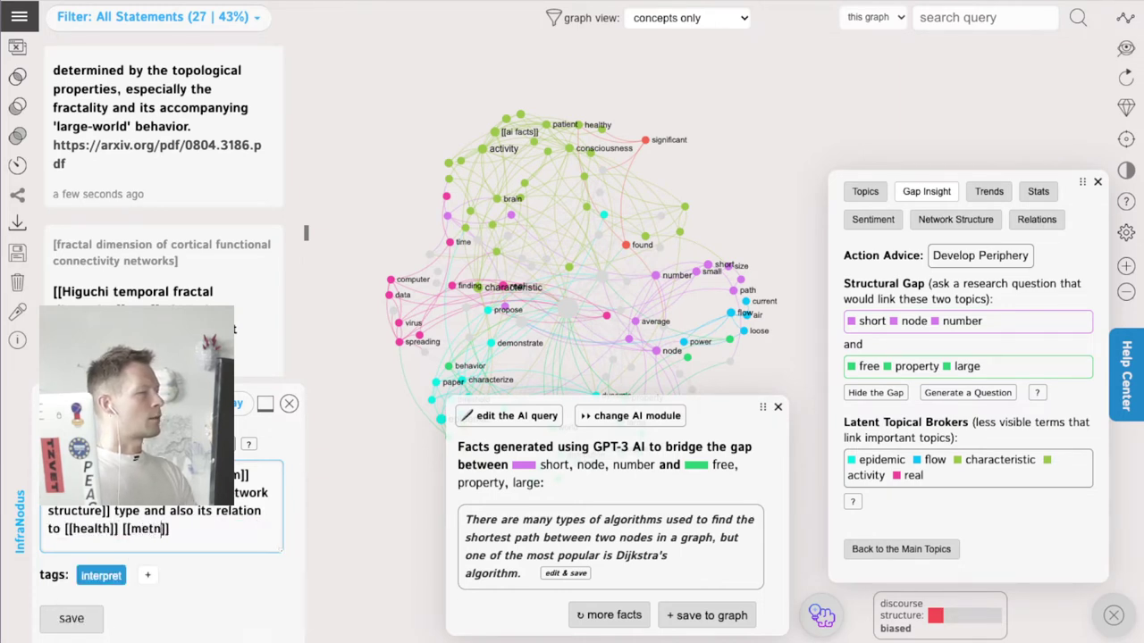
pyautogui.write('al health')
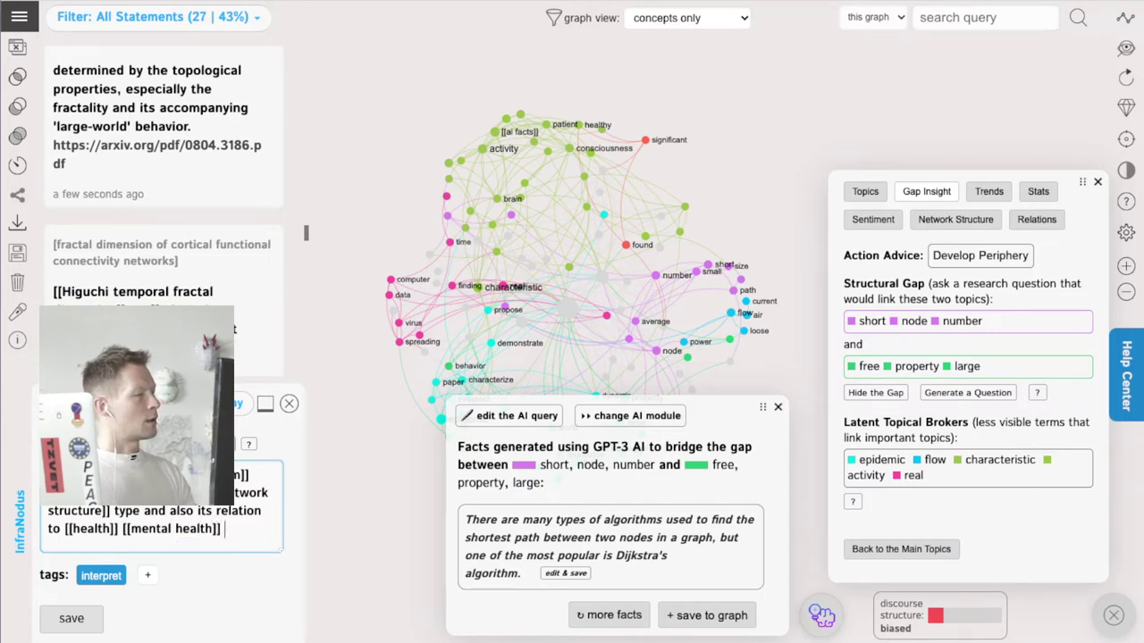
pyautogui.write('[[brain')
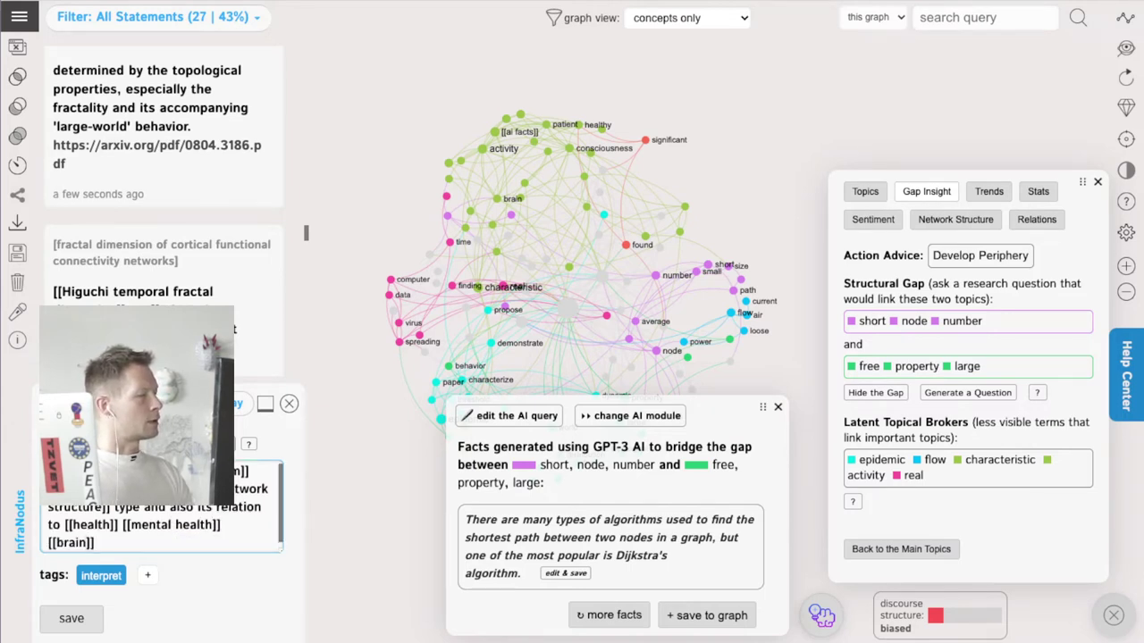
pyautogui.write(' networks')
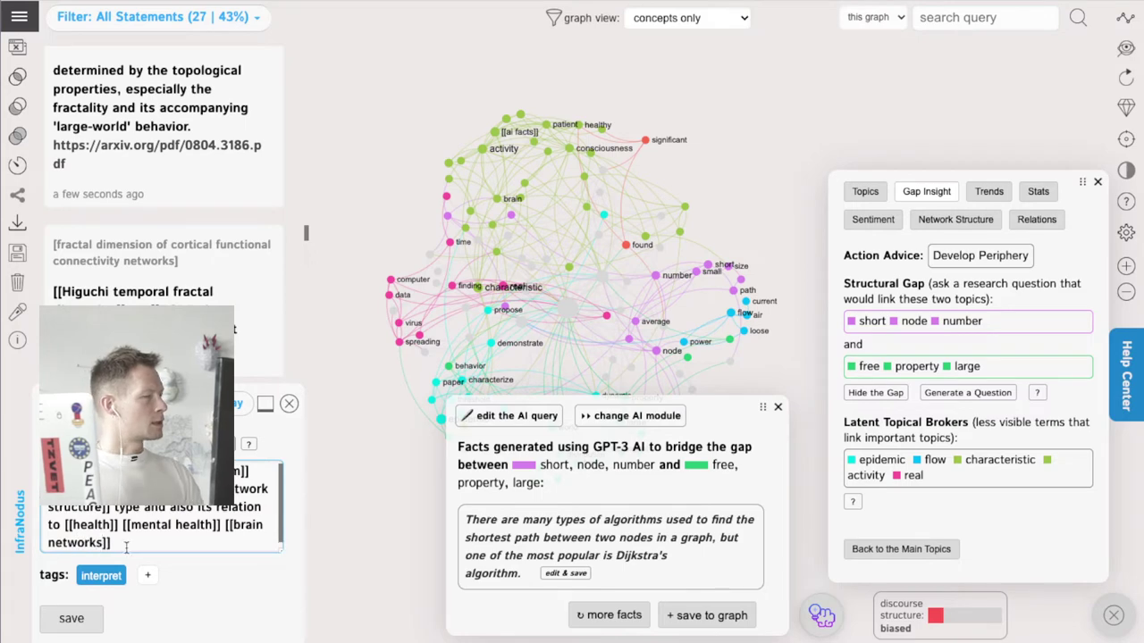
pyautogui.click(84, 618)
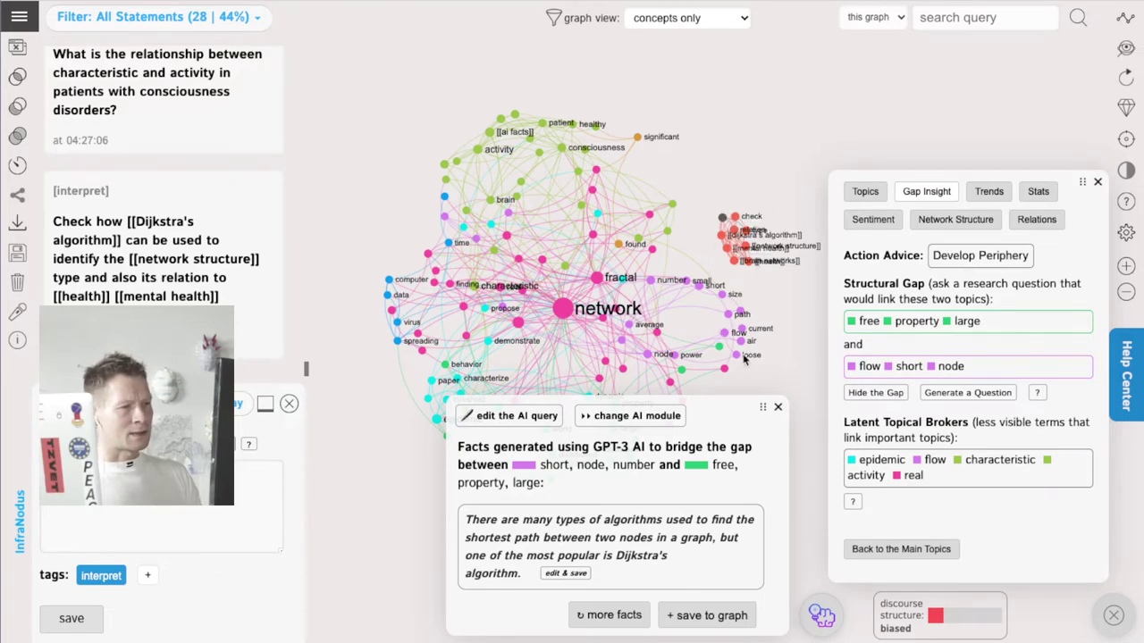
# Generate more AI facts, save the one about reducing graph size by collapsing close nodes to the graph, and close the AI advice
pyautogui.click(637, 617)
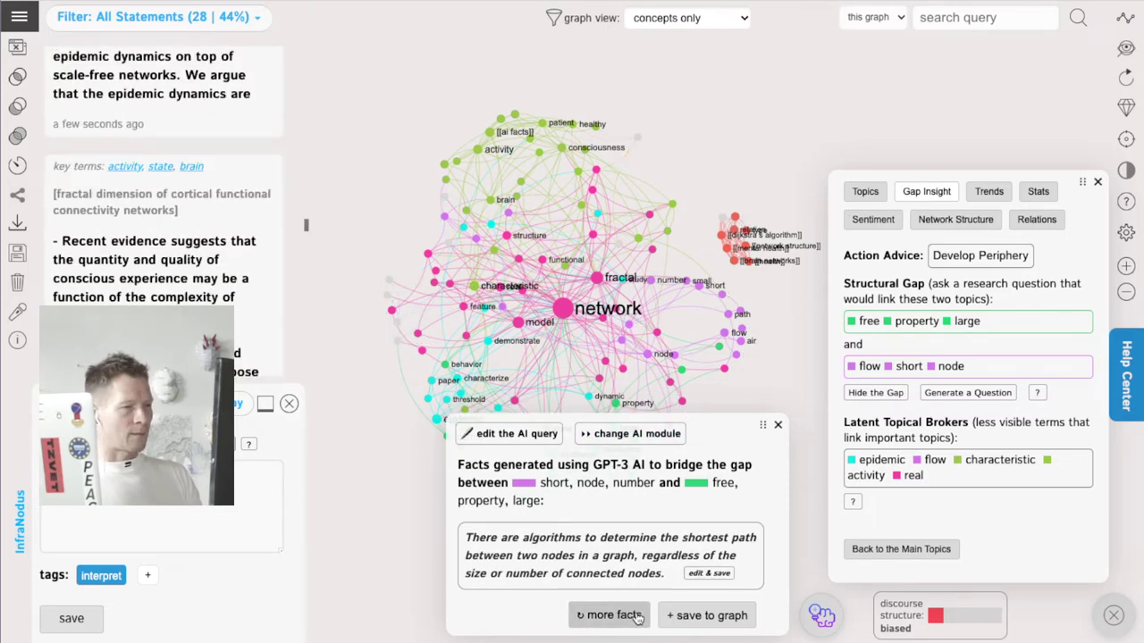
pyautogui.click(637, 617)
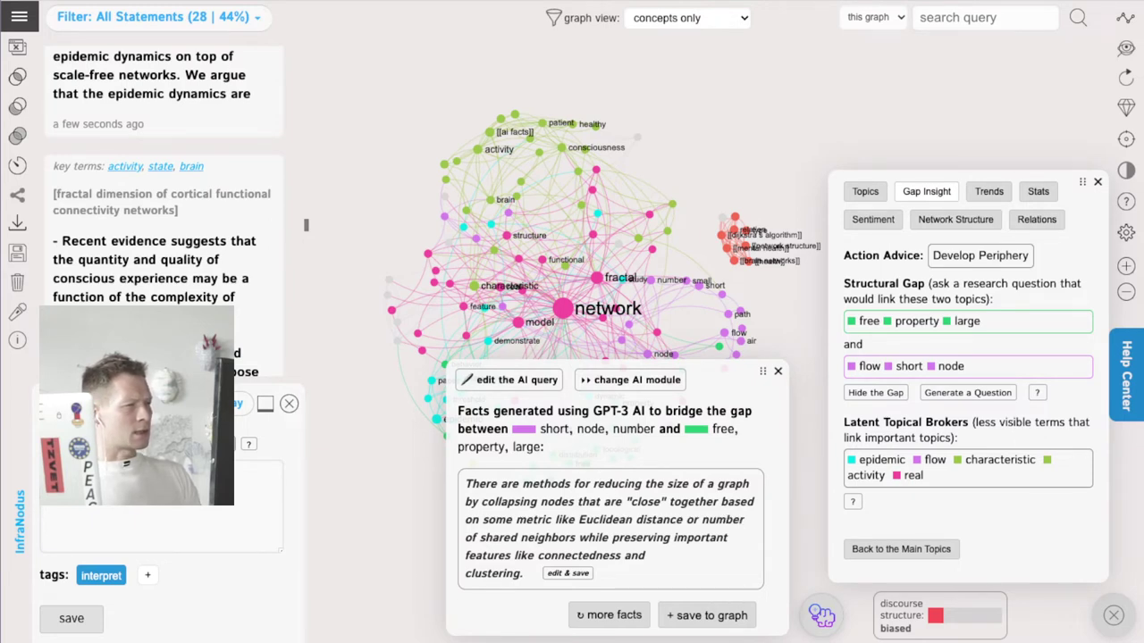
pyautogui.click(706, 615)
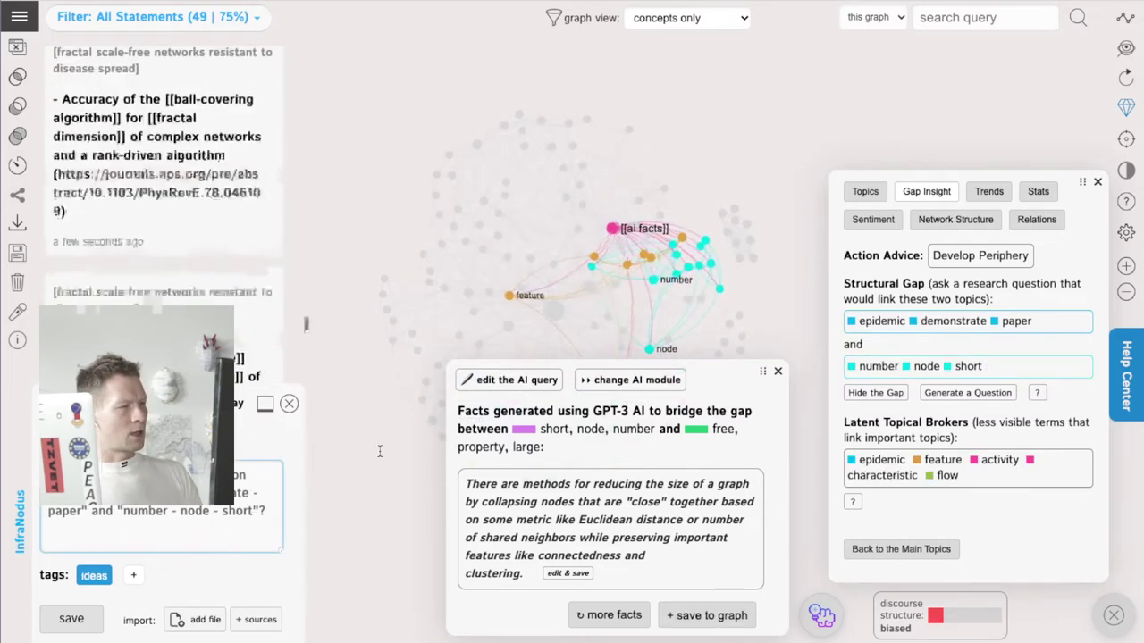
pyautogui.click(779, 372)
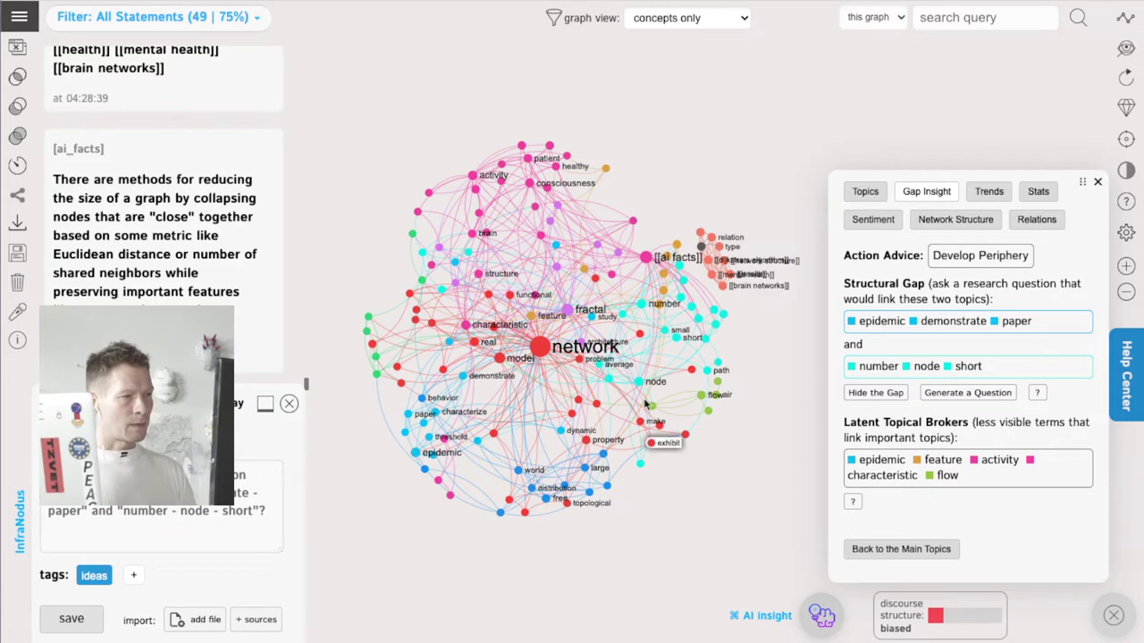
# Select the network and fractal concepts and hide them from the graph
pyautogui.click(535, 347)
pyautogui.click(572, 309)
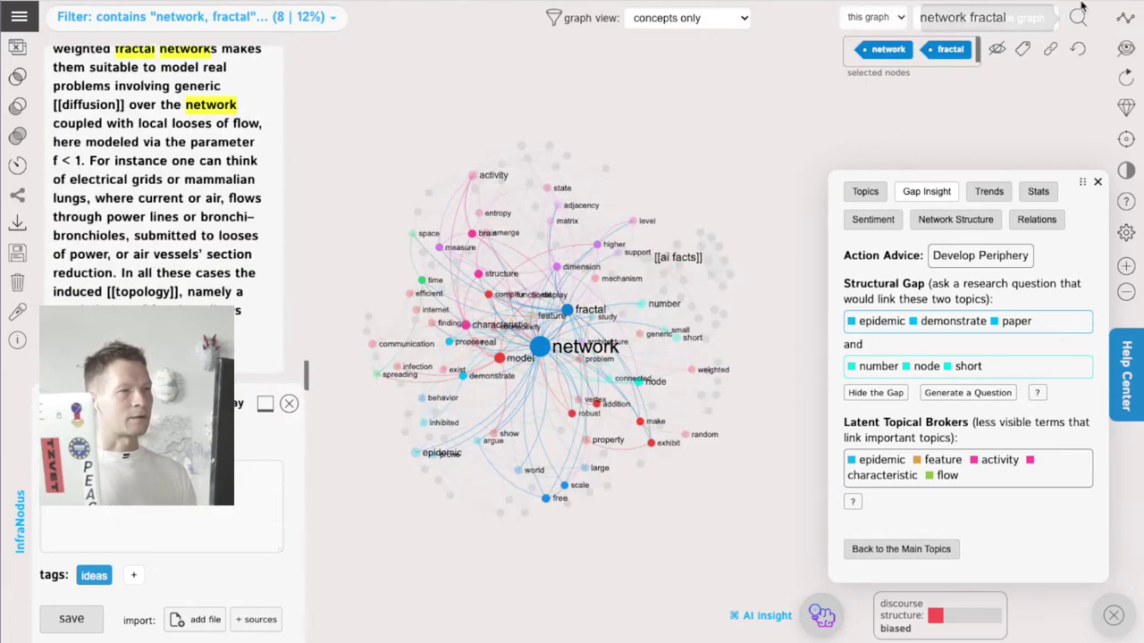
pyautogui.click(996, 49)
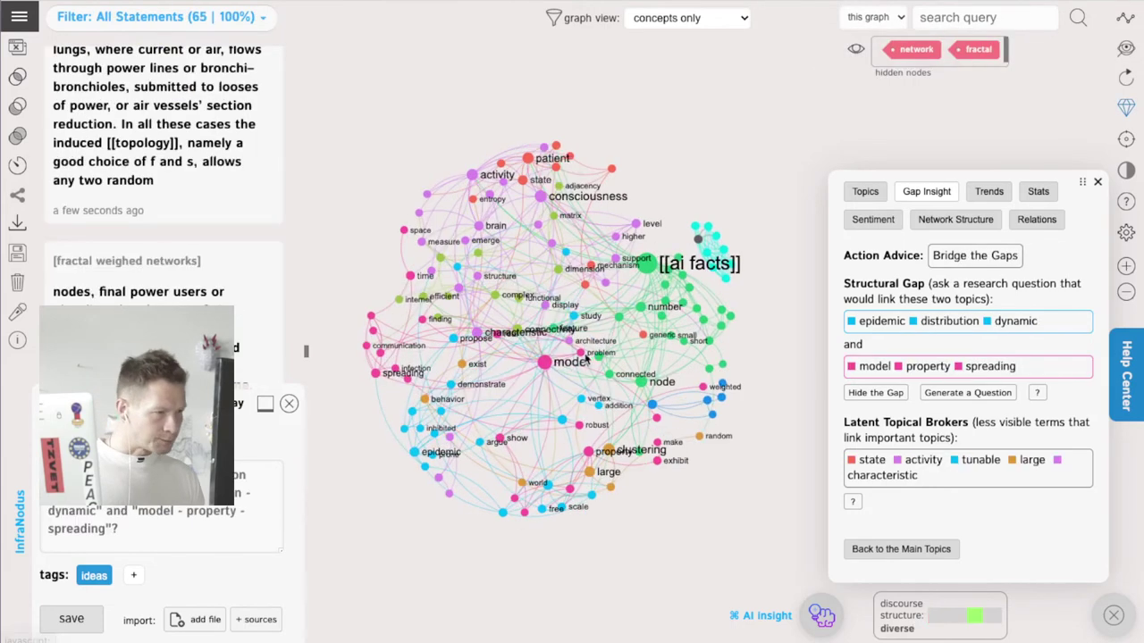
# Inspect the graph as pages only, and return it to the concepts only view
pyautogui.scroll(5, 586, 359)
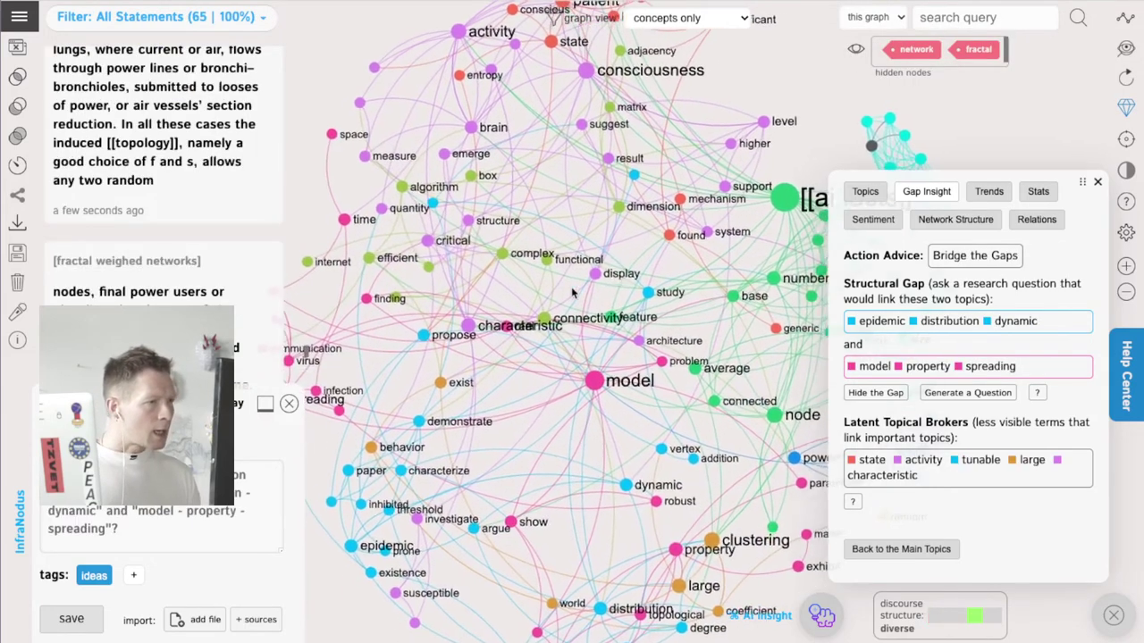
pyautogui.click(666, 17)
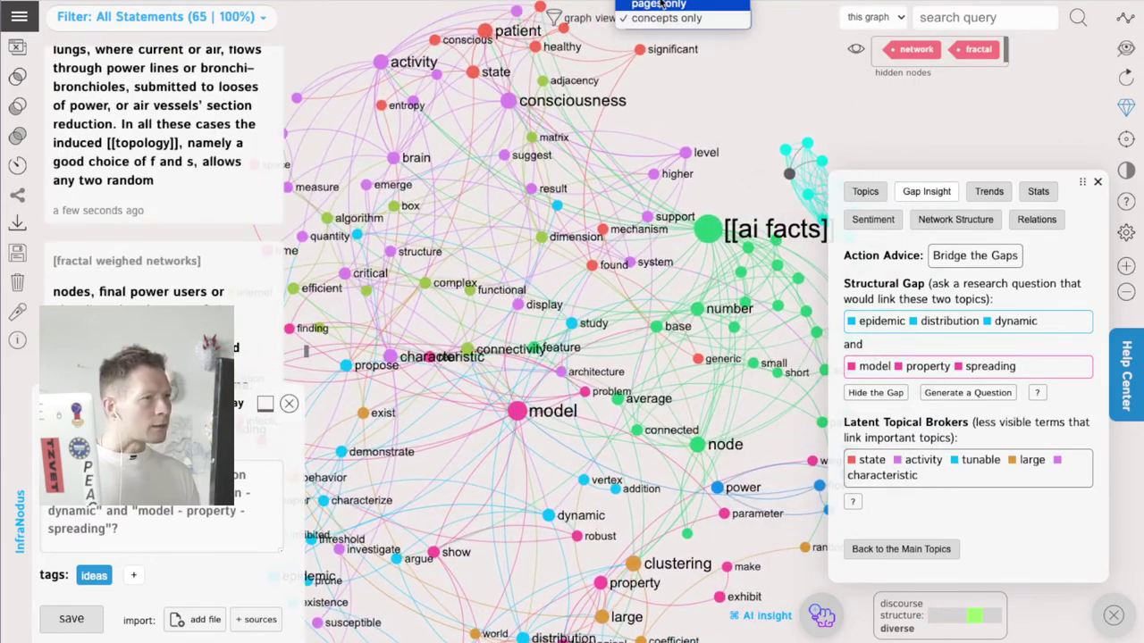
pyautogui.click(659, 5)
pyautogui.click(665, 17)
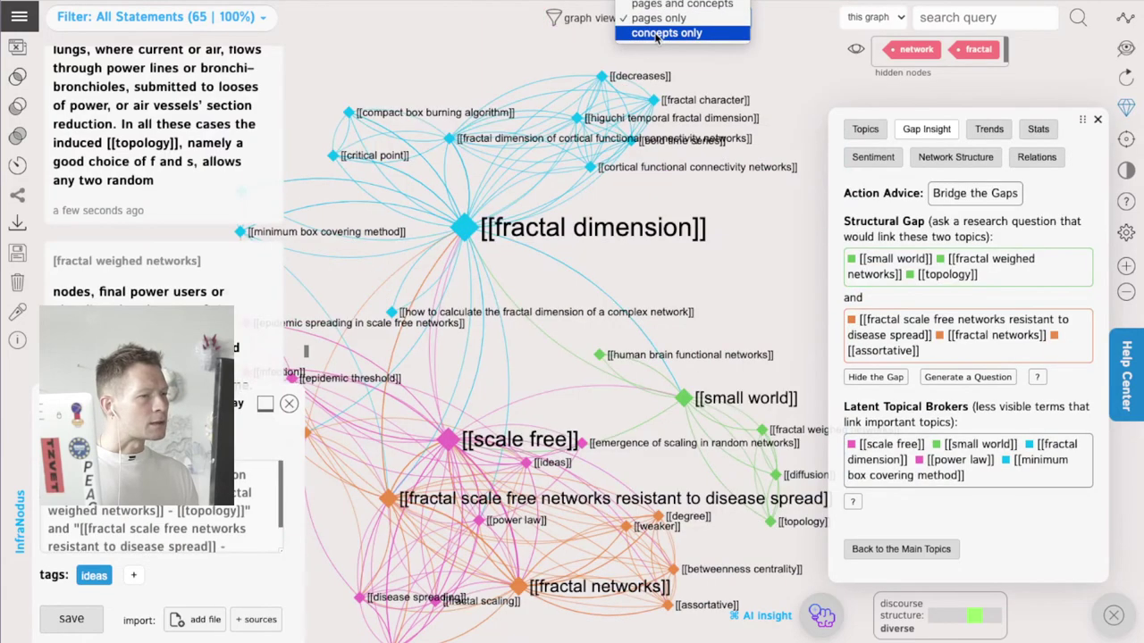
pyautogui.press('Escape')
pyautogui.press('Down')
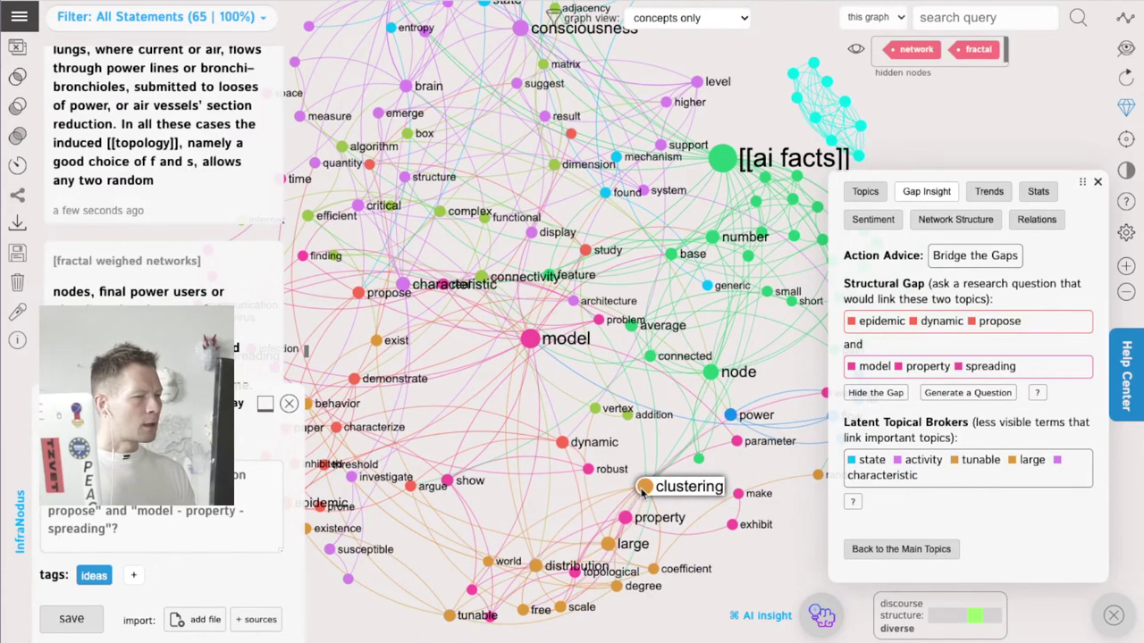
# Select the concepts clustering, model, spreading, infection and connectivity in the graph
pyautogui.click(684, 488)
pyautogui.click(531, 338)
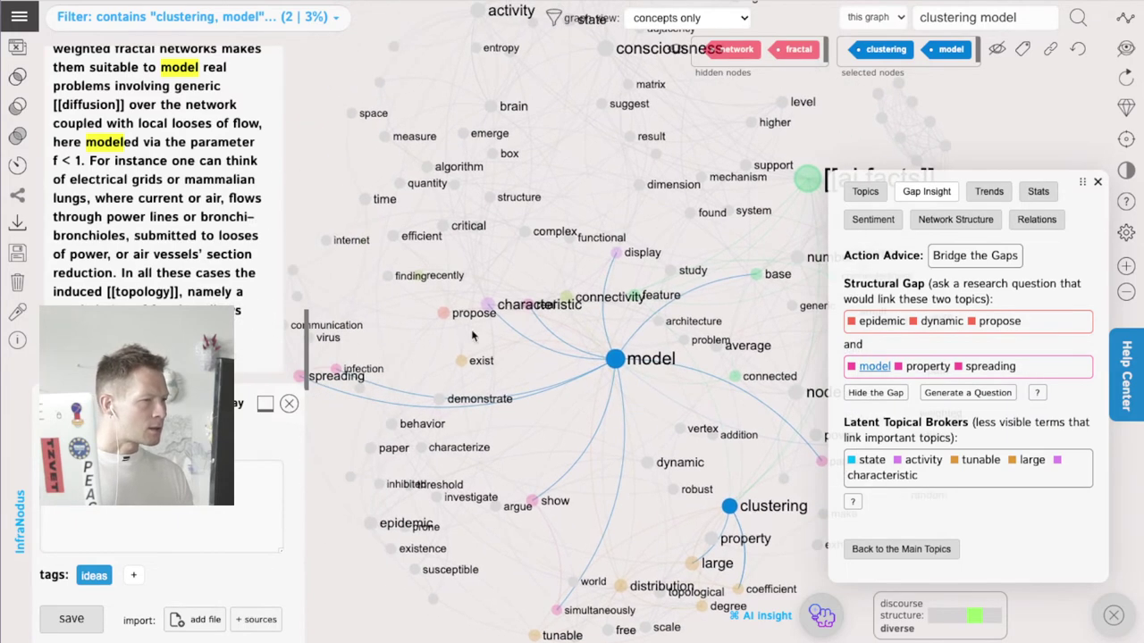
pyautogui.click(399, 361)
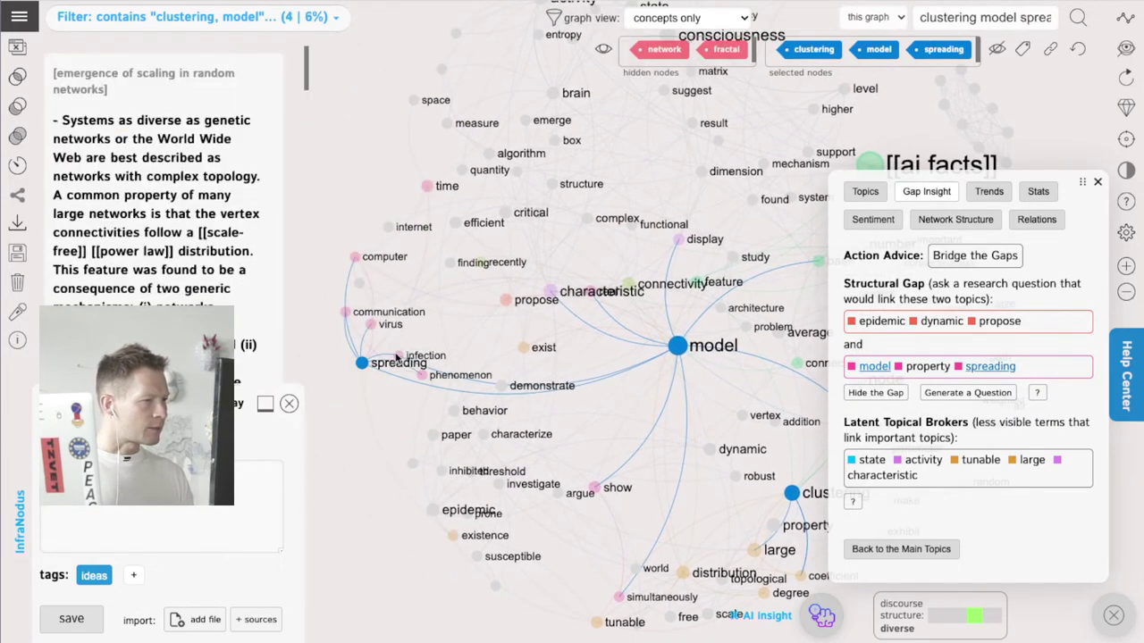
pyautogui.click(399, 355)
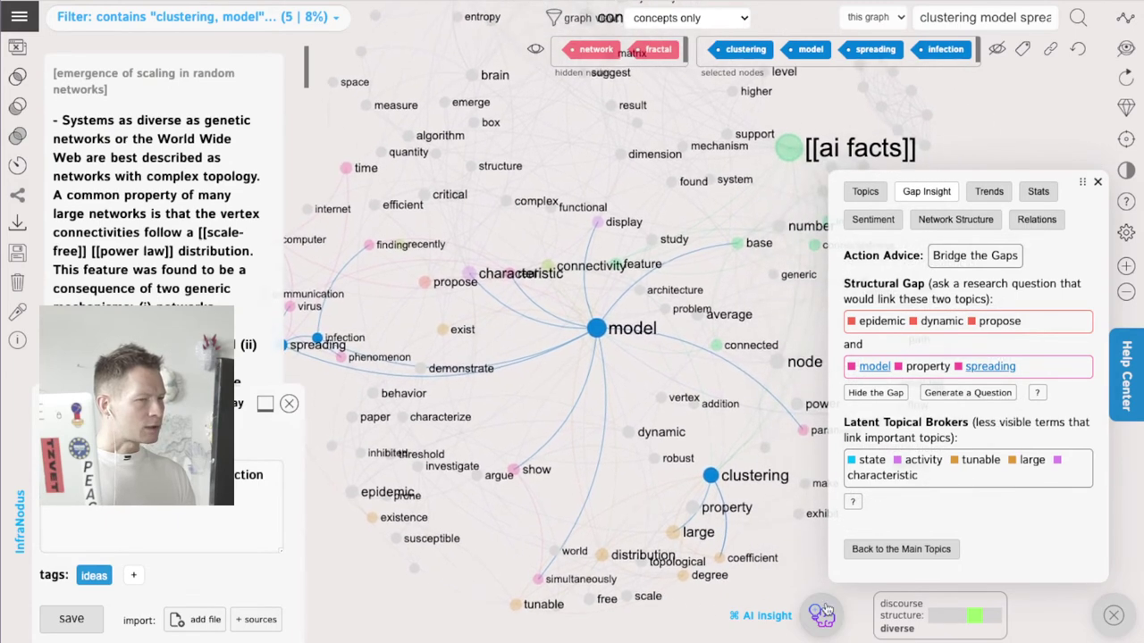
pyautogui.click(550, 266)
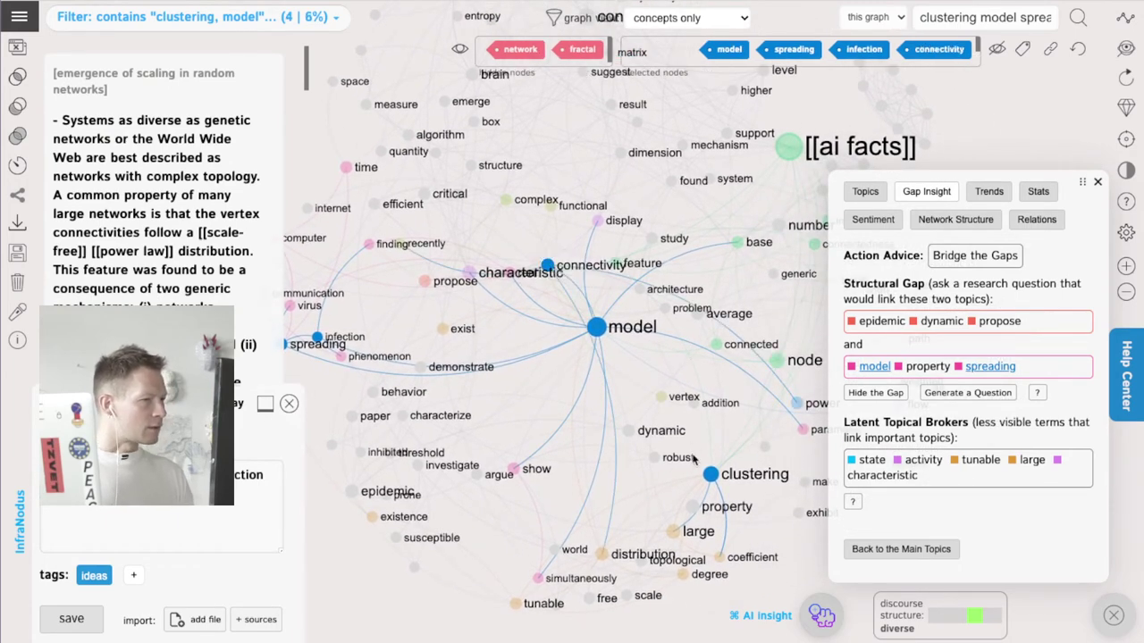
# Generate an AI fact for the selected concepts, save it to the graph, and clear the selection and the AI advice
pyautogui.click(821, 616)
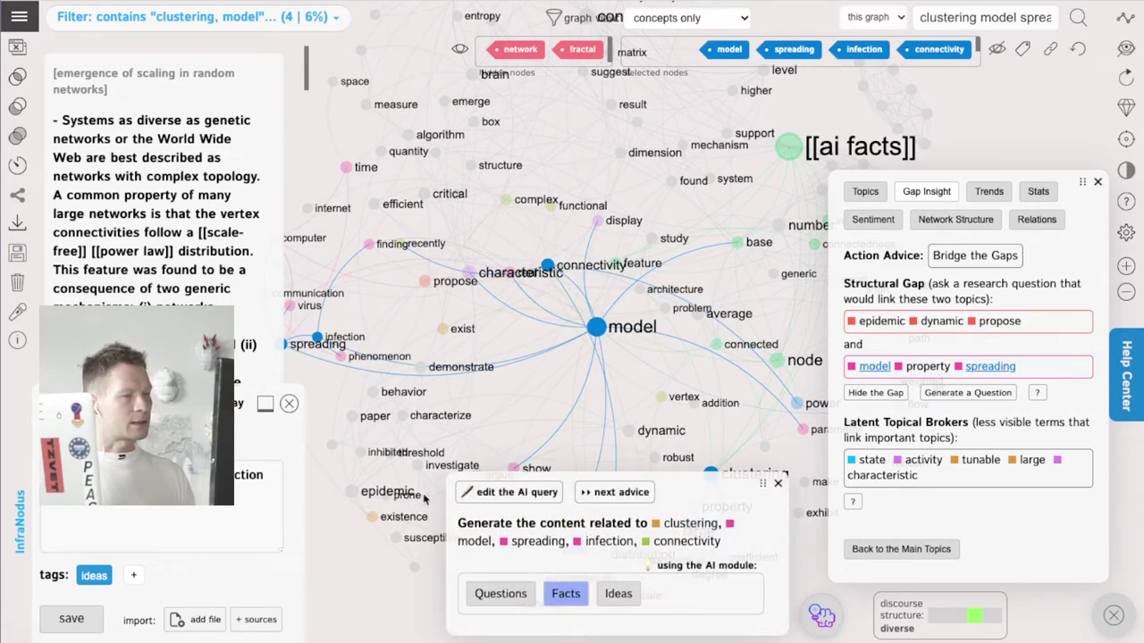
pyautogui.click(565, 595)
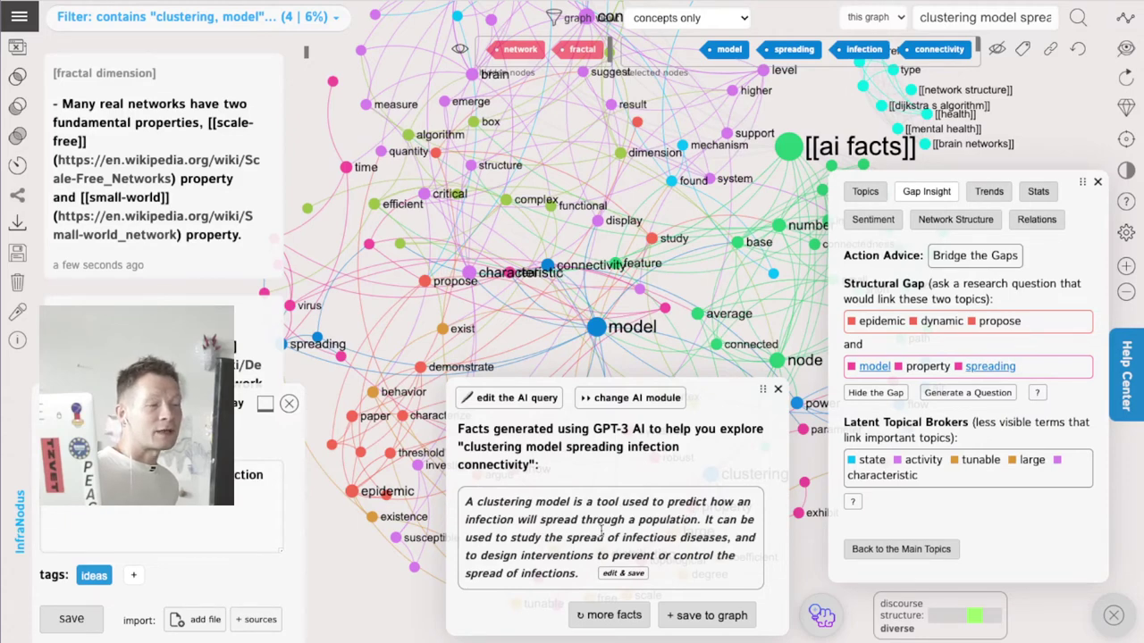
pyautogui.click(695, 616)
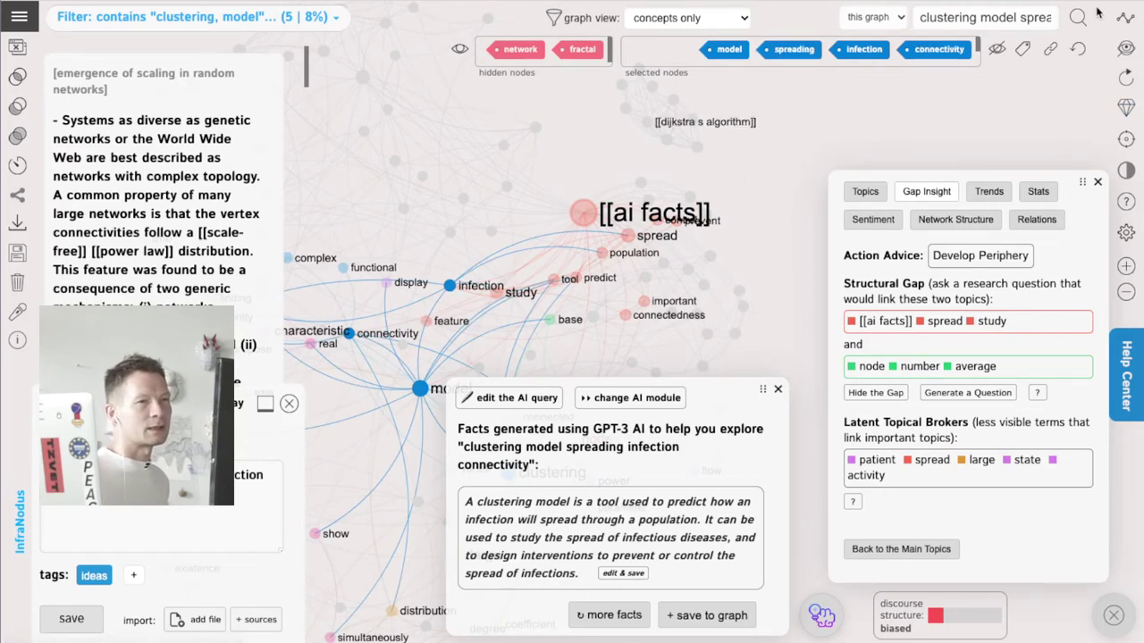
pyautogui.click(1078, 51)
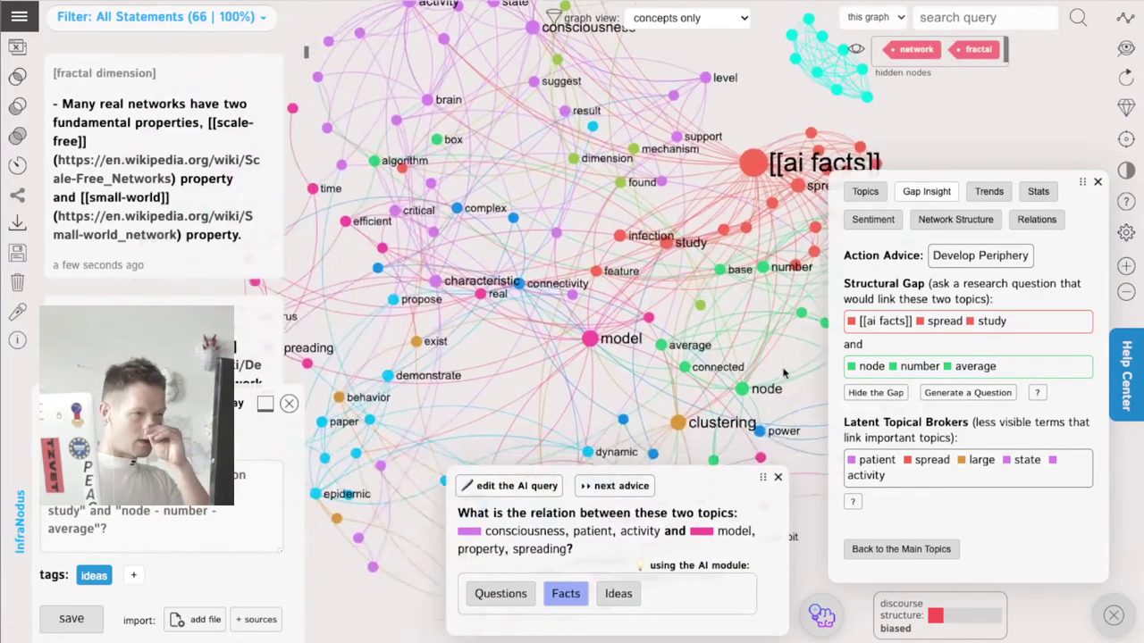
pyautogui.click(778, 480)
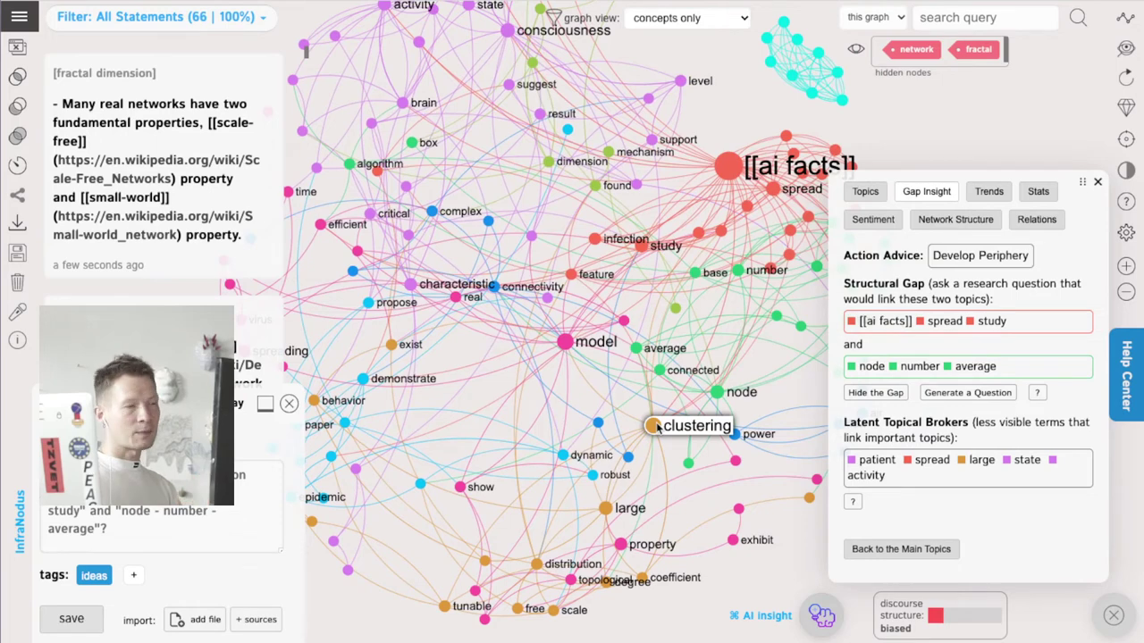
# Select the concepts clustering, distribution, degree, box, algorithm, brain and activity in the graph
pyautogui.click(655, 427)
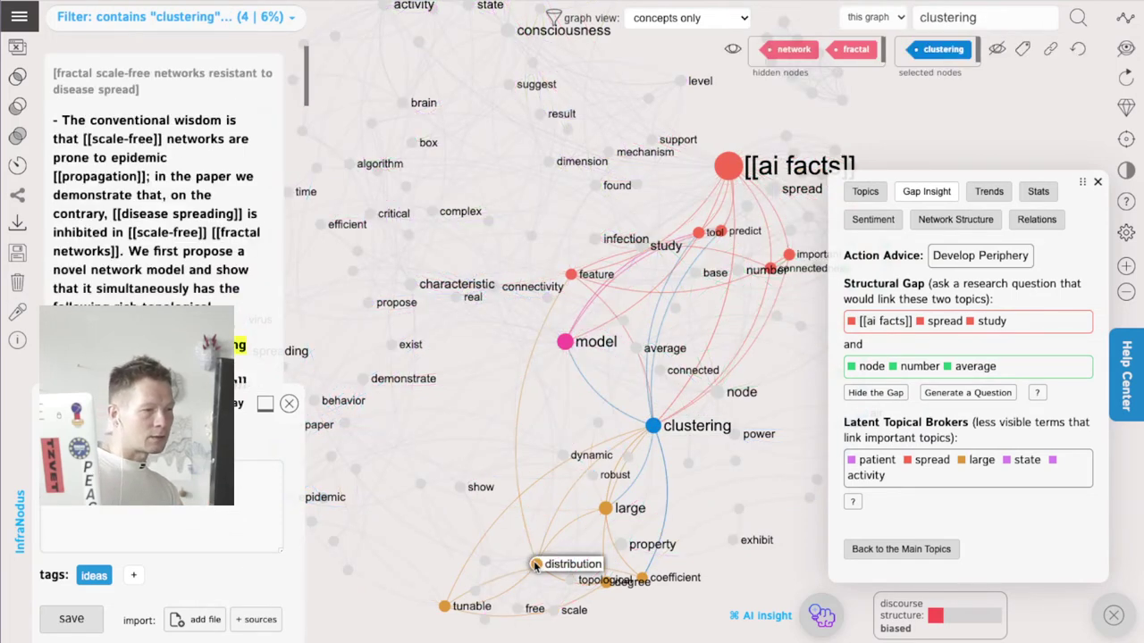
pyautogui.click(536, 566)
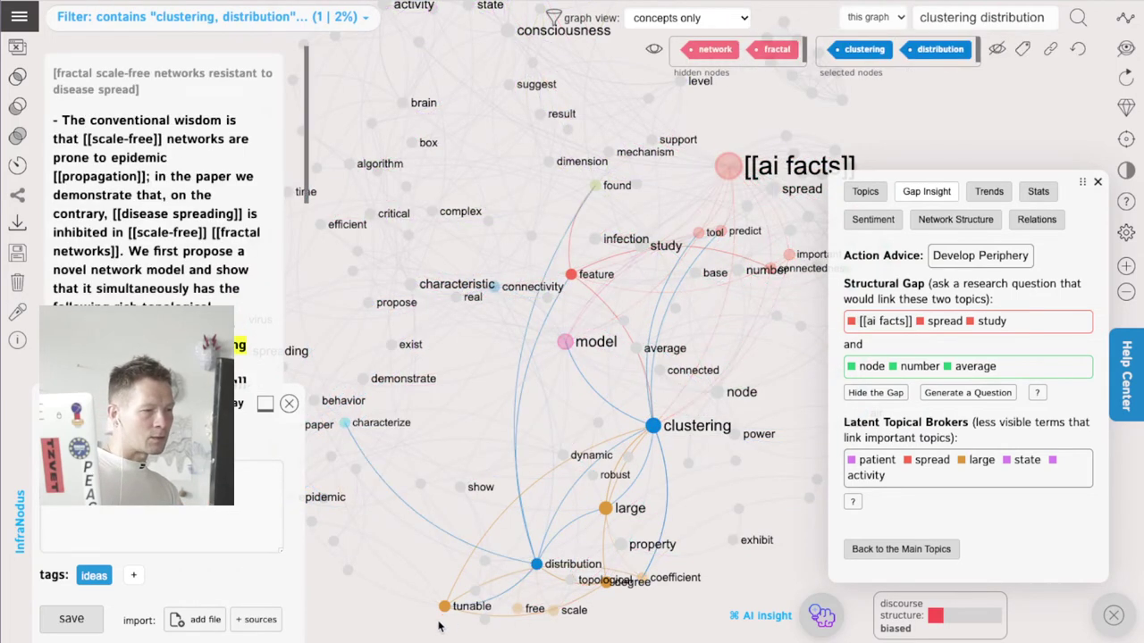
pyautogui.click(605, 583)
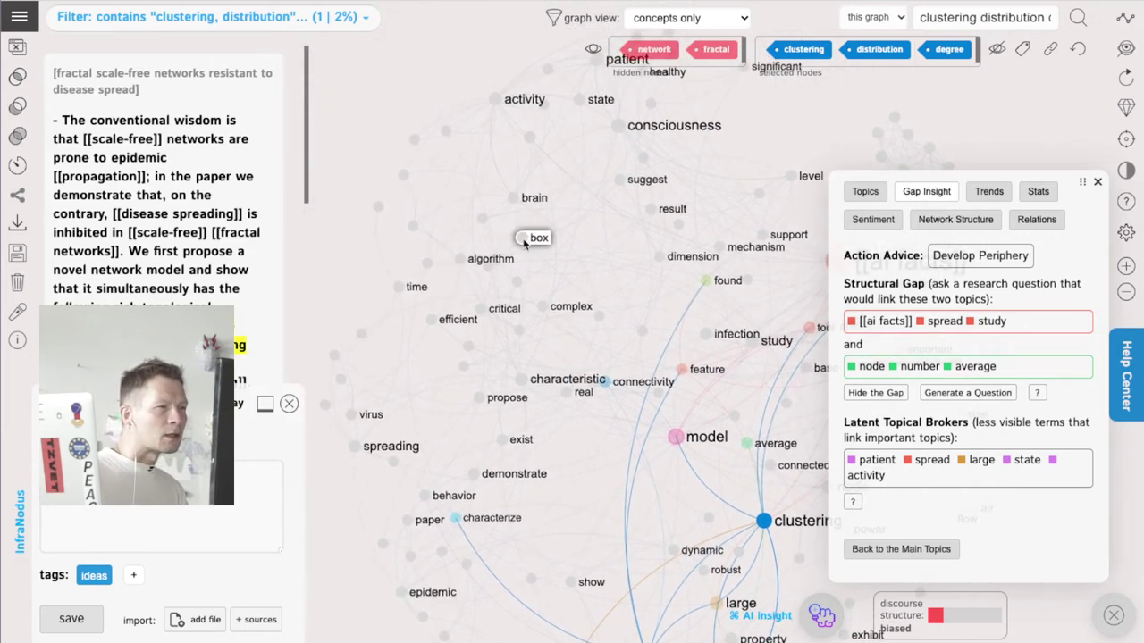
pyautogui.click(524, 239)
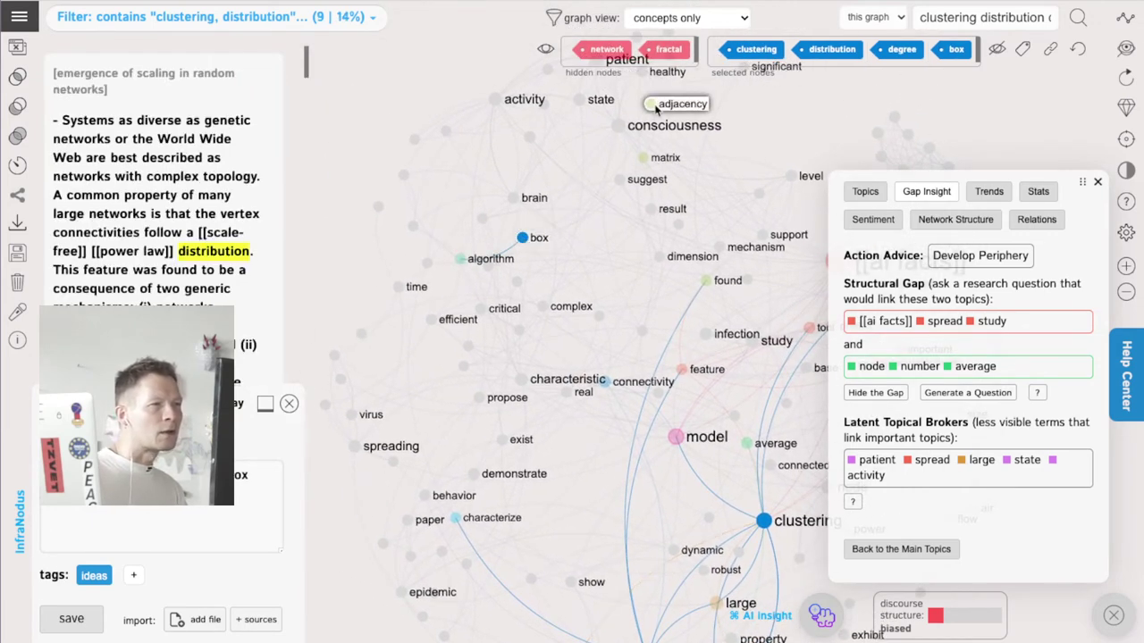
pyautogui.click(445, 255)
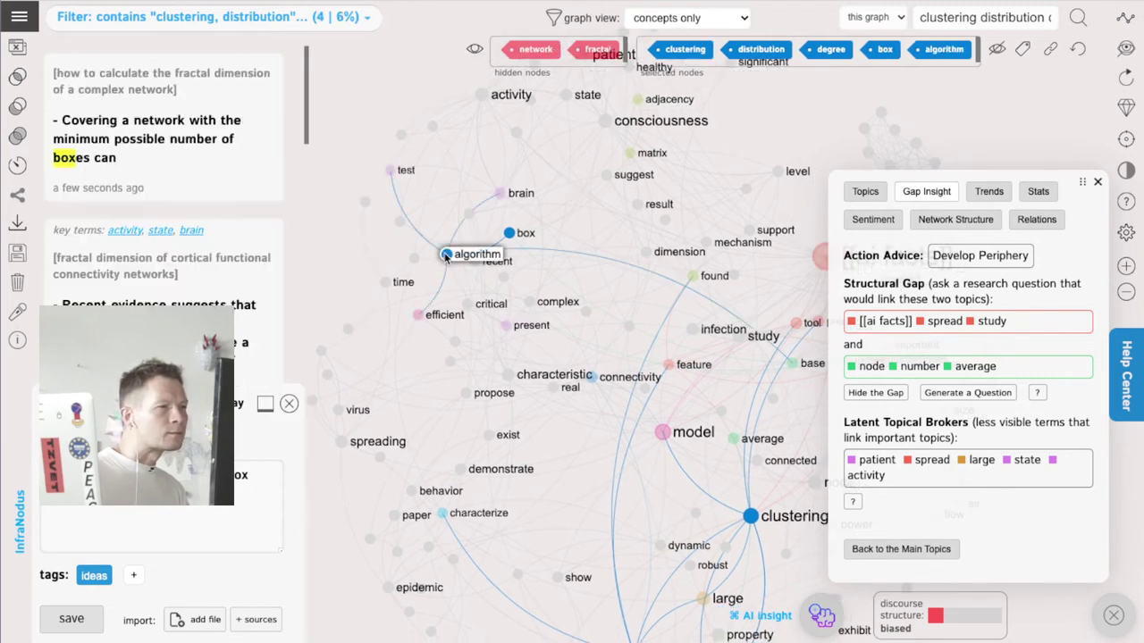
pyautogui.click(497, 194)
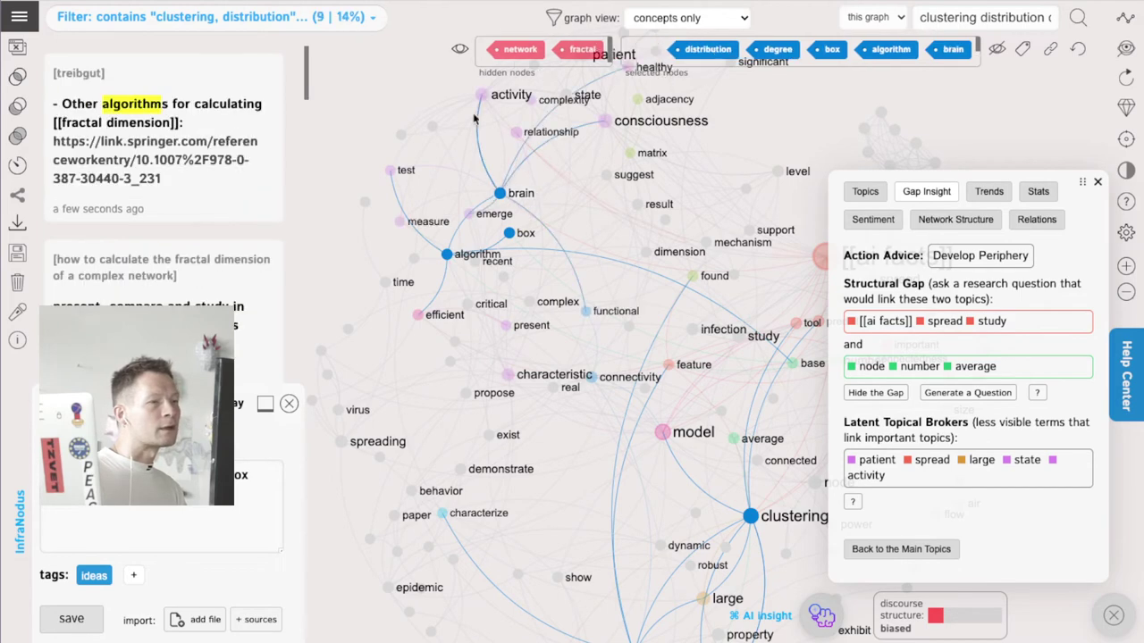
pyautogui.click(481, 96)
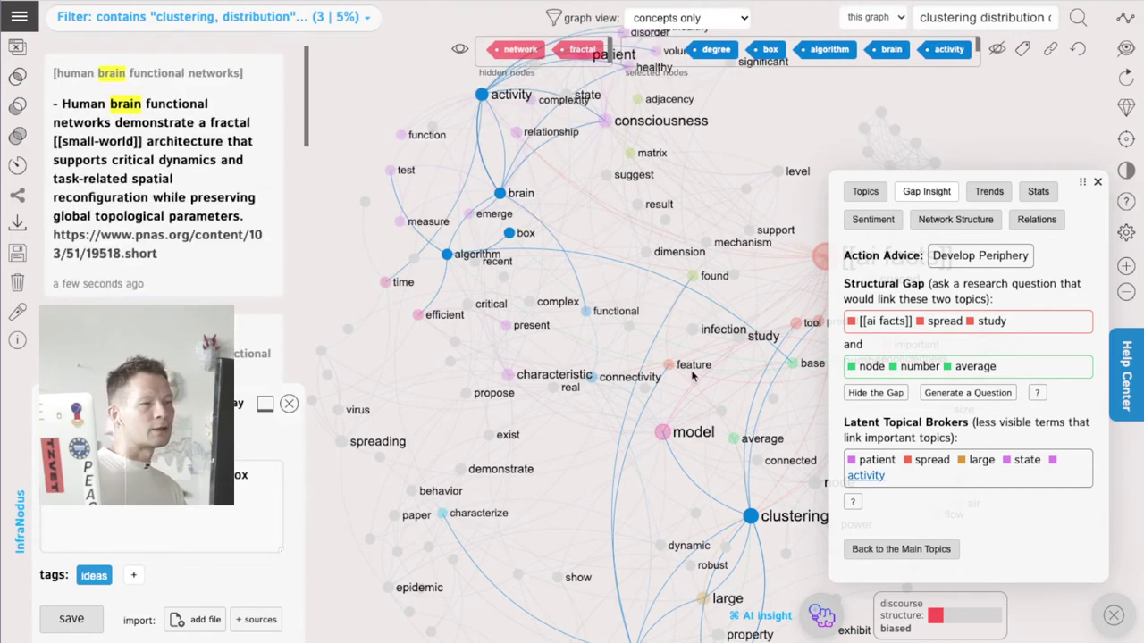
# Generate an AI fact linking the selected clustering and brain activity concepts, save it to the graph, and clear the selection
pyautogui.click(838, 621)
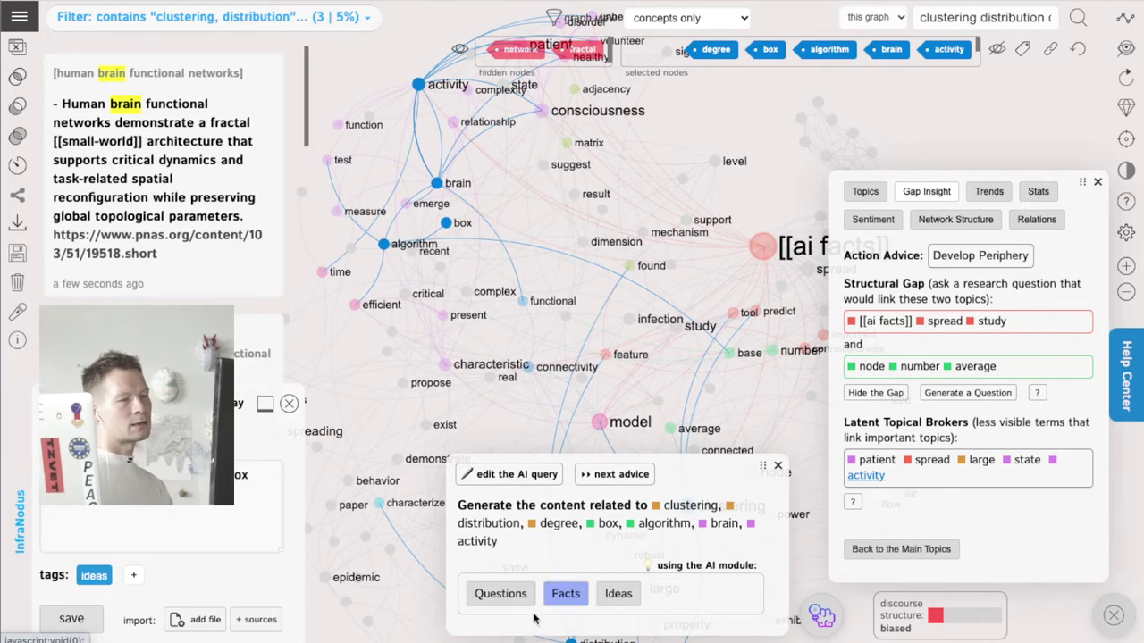
pyautogui.click(554, 591)
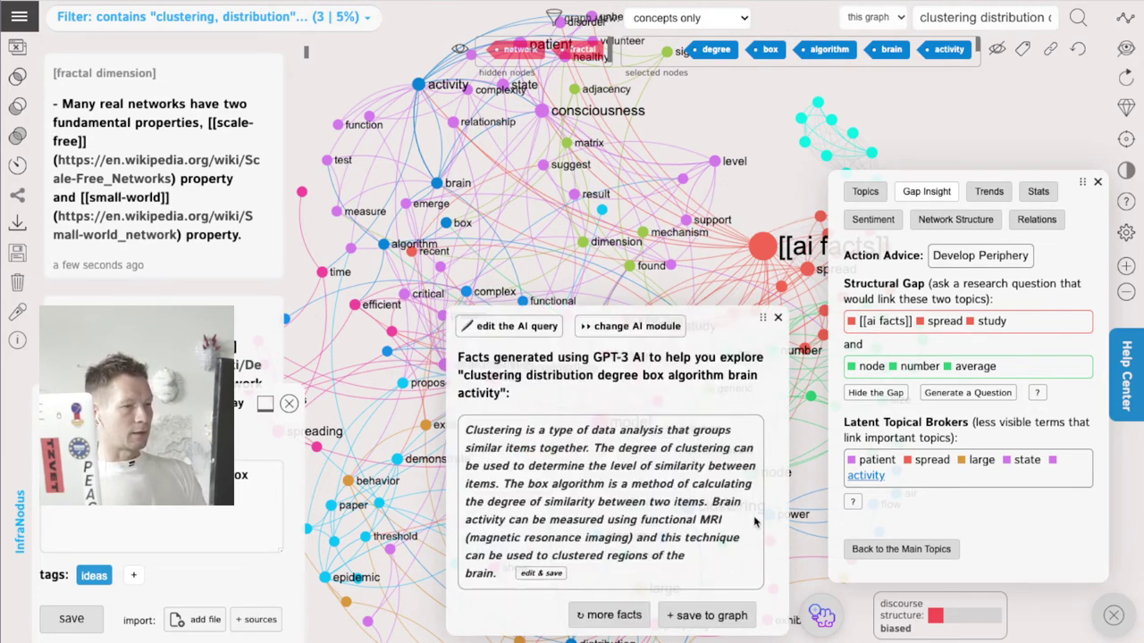
pyautogui.click(711, 616)
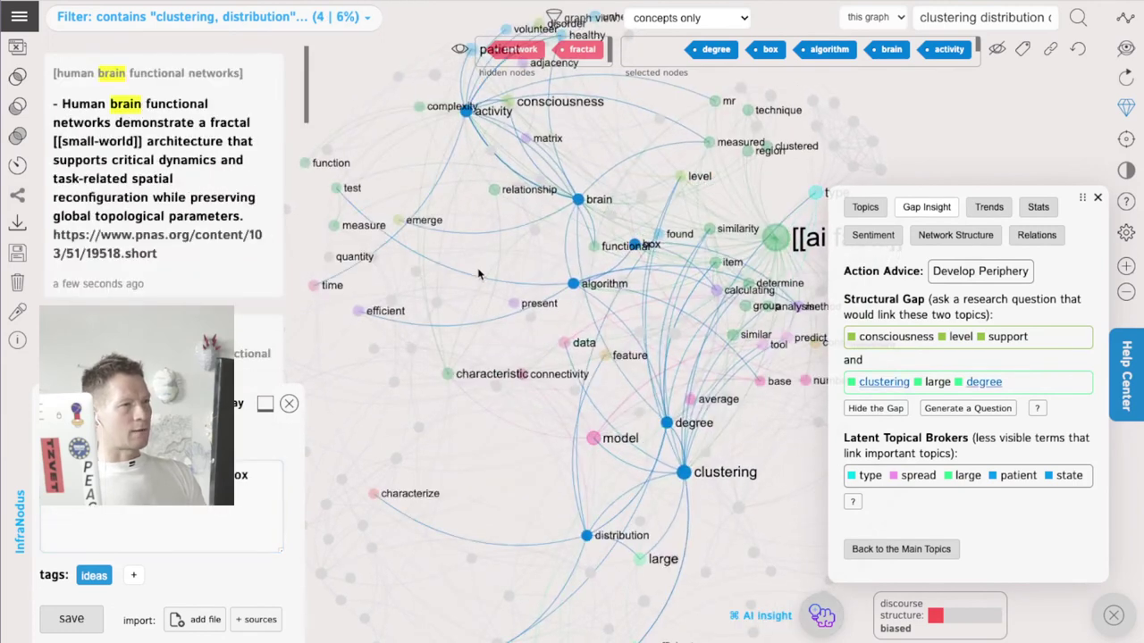
pyautogui.click(1079, 54)
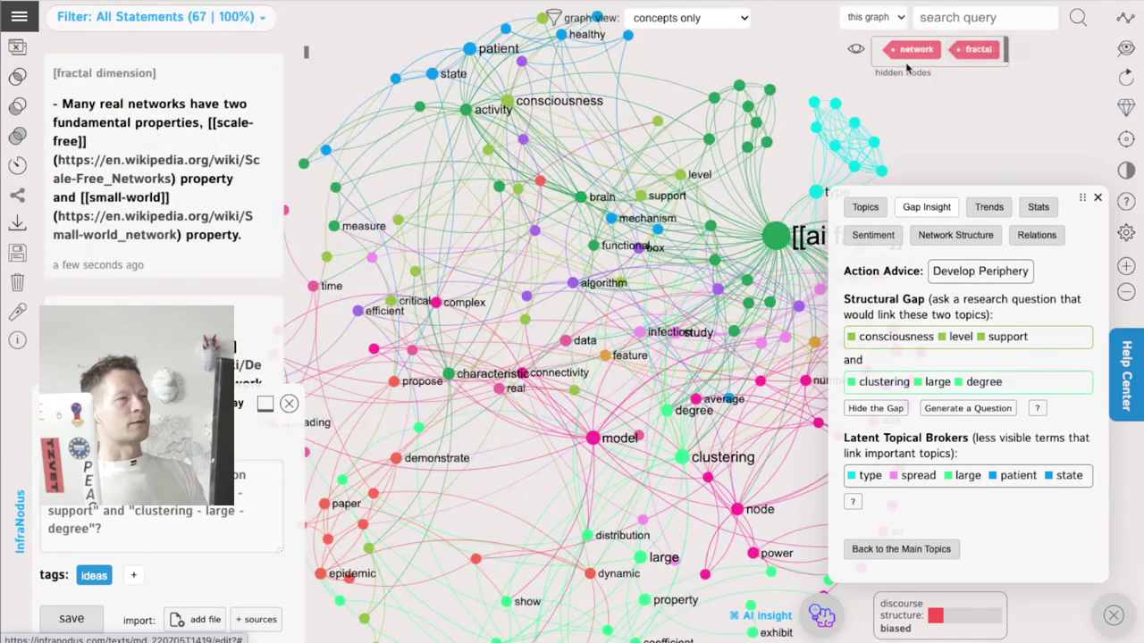
# Return the hidden network and fractal nodes to the graph, and filter the statements by the interpret tag
pyautogui.click(856, 54)
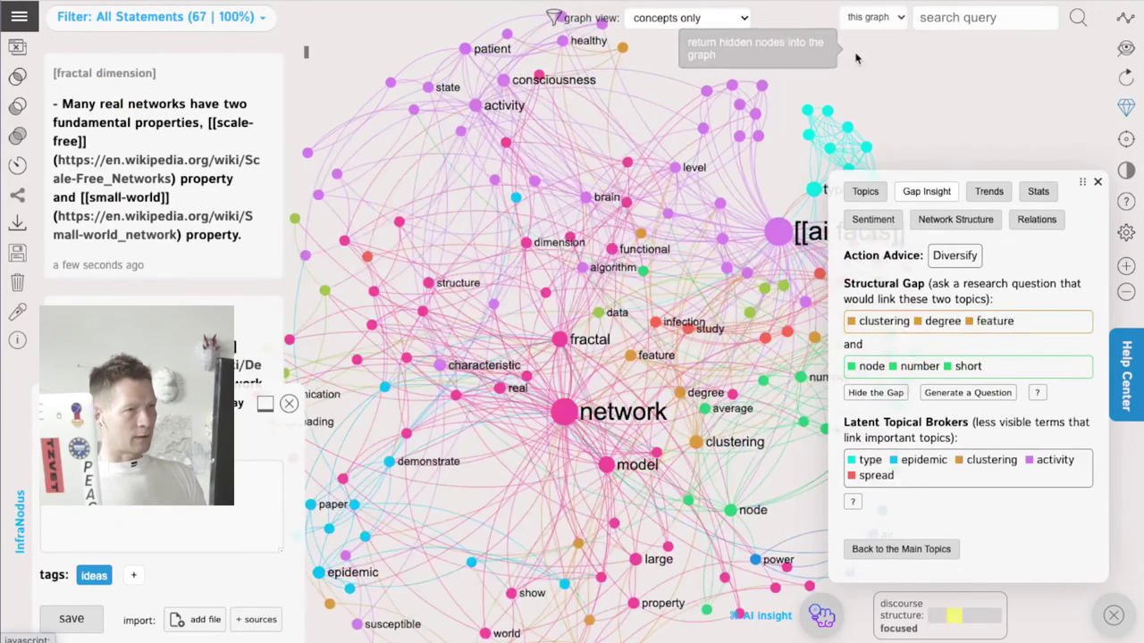
pyautogui.click(157, 16)
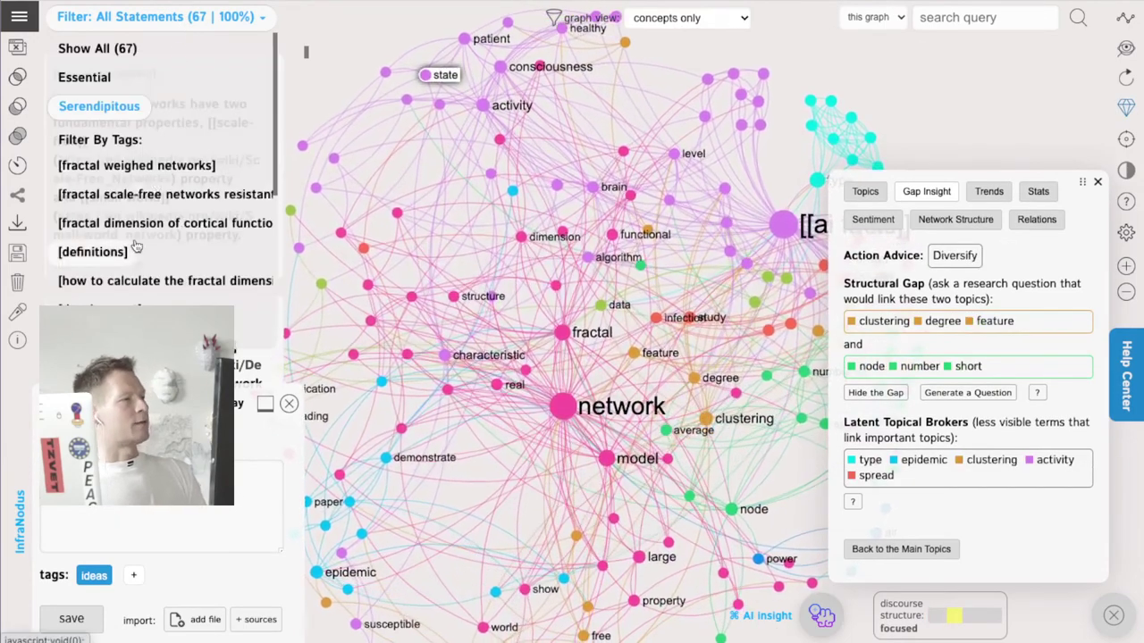
pyautogui.scroll(-2, 152, 178)
pyautogui.scroll(-3, 121, 247)
pyautogui.scroll(-3, 121, 247)
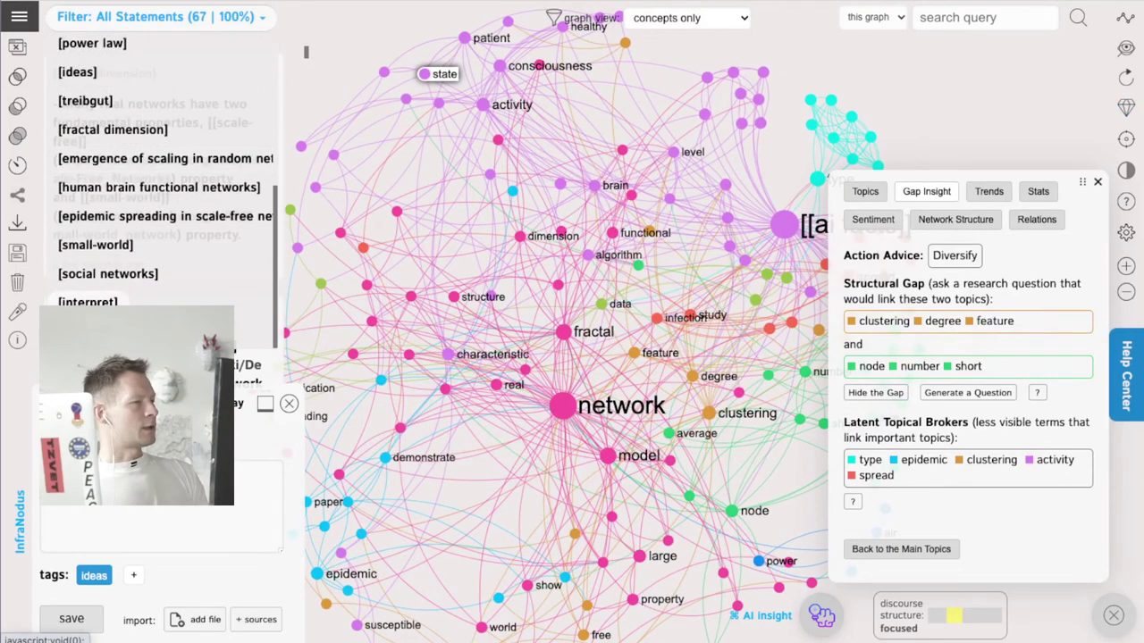
pyautogui.click(161, 300)
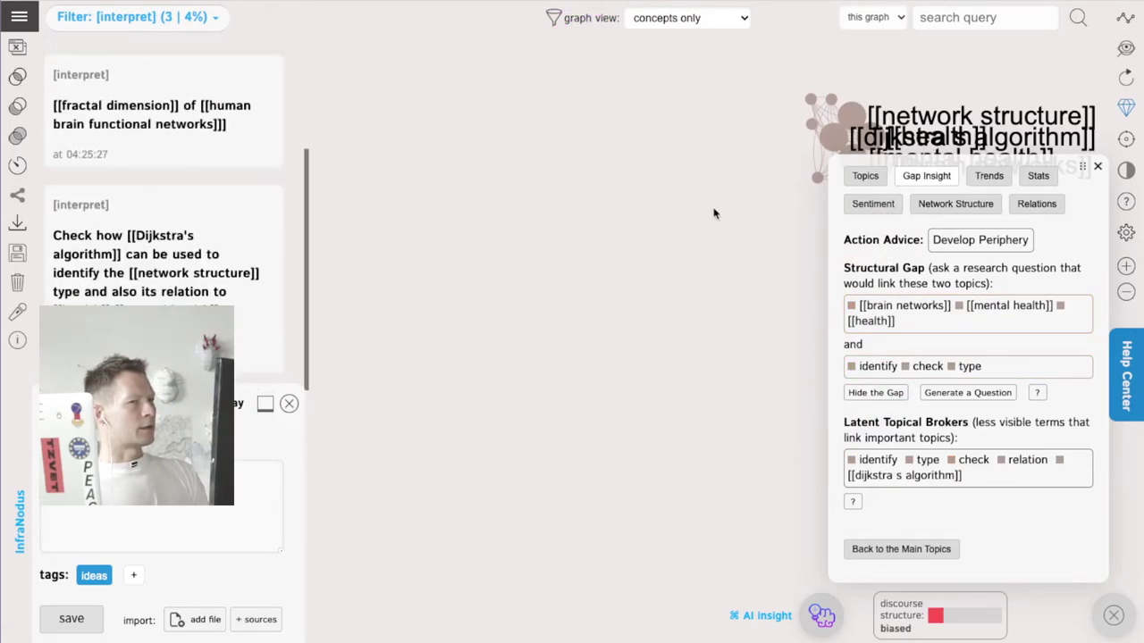
# Show the interpret statements' graph as pages and concepts, and review those statements from the start of the list
pyautogui.click(653, 31)
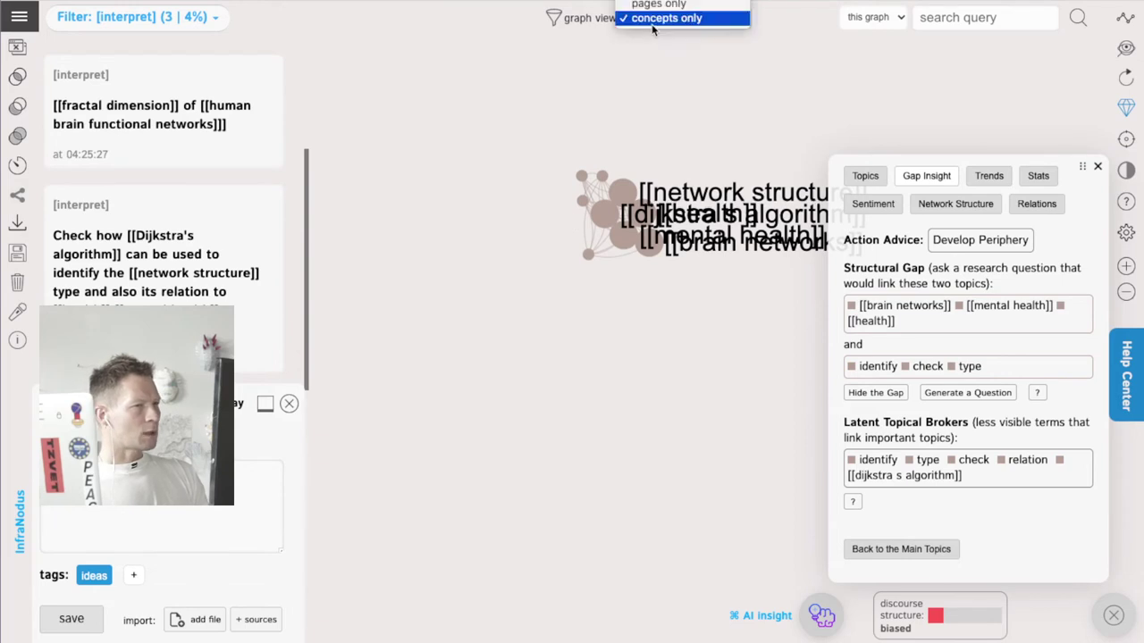
pyautogui.press('Escape')
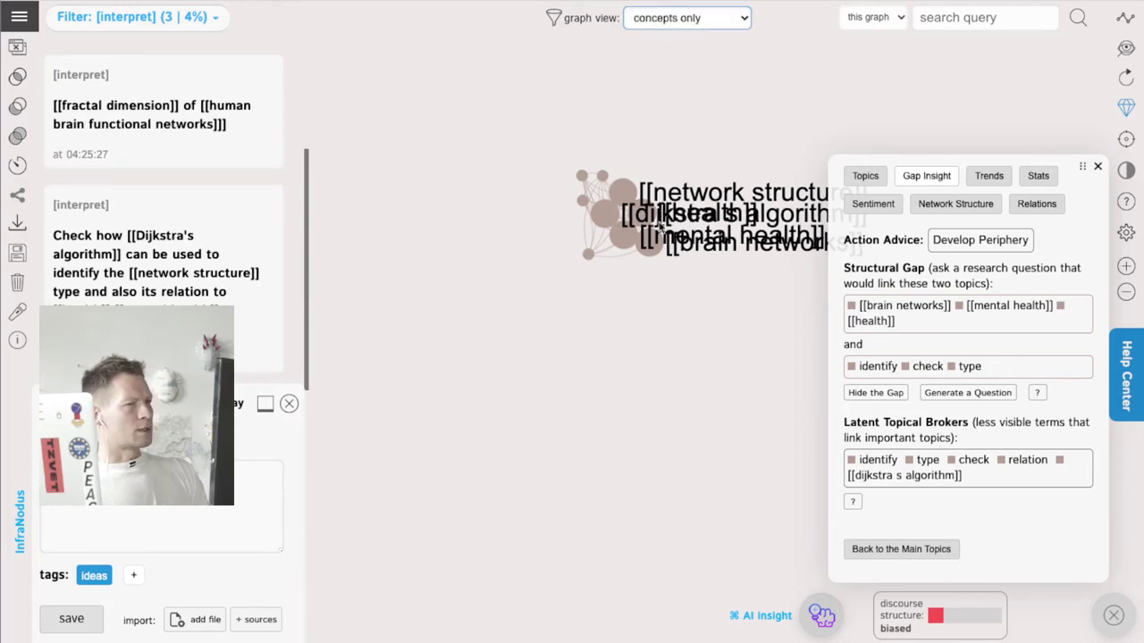
pyautogui.press('Down')
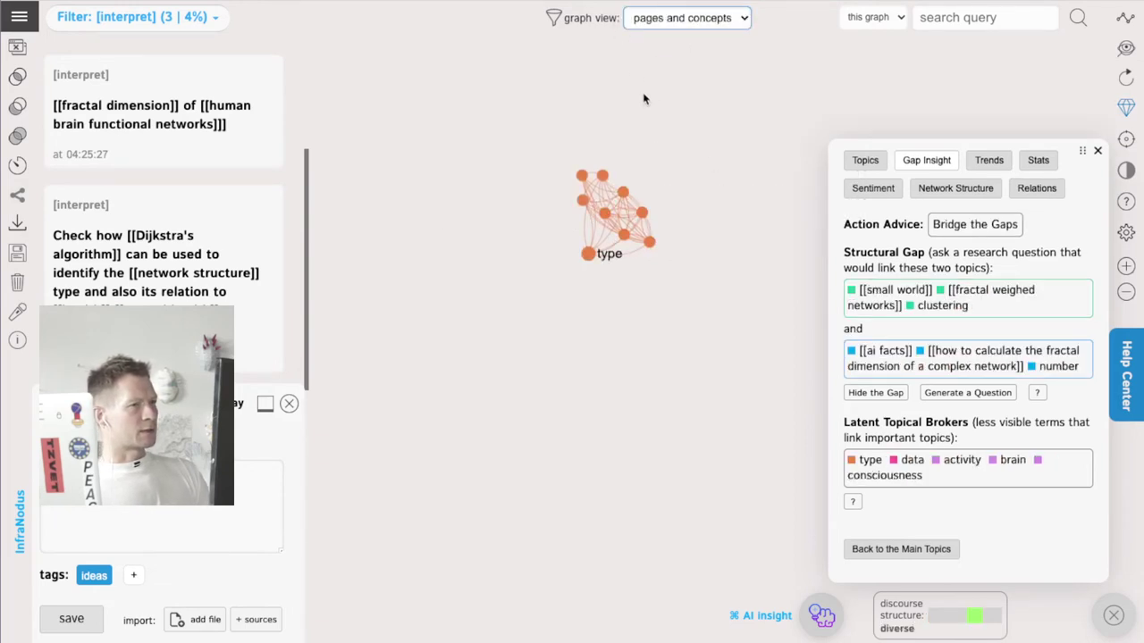
pyautogui.click(682, 22)
pyautogui.click(682, 16)
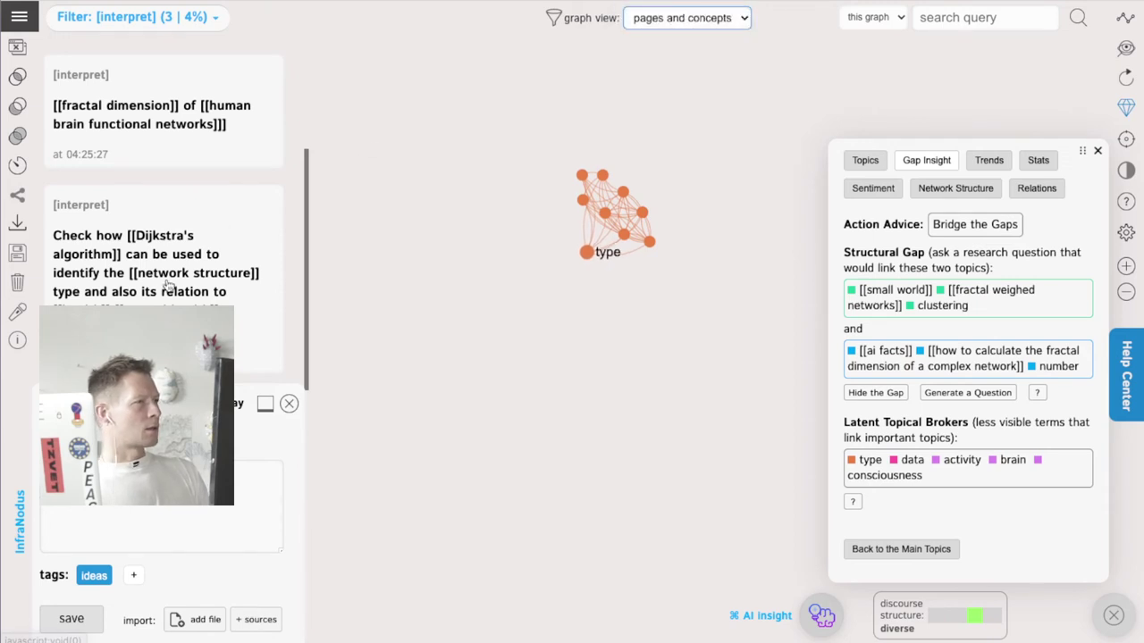
pyautogui.scroll(2, 259, 288)
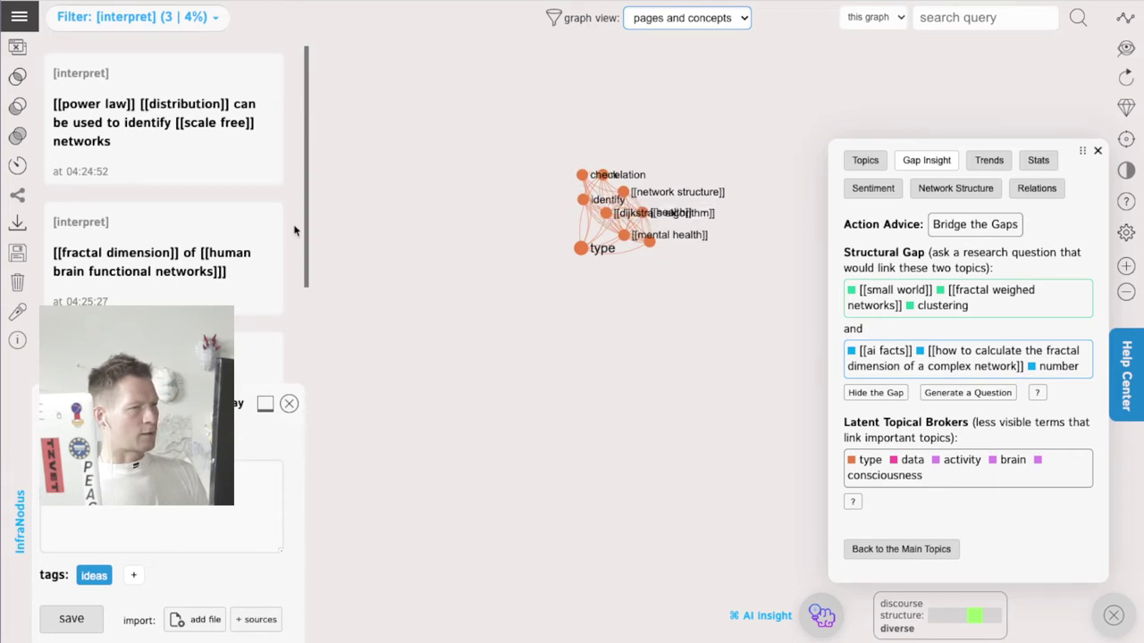
# Filter the statements by the ai_facts tag and set the graph view to concepts only
pyautogui.moveTo(172, 36)
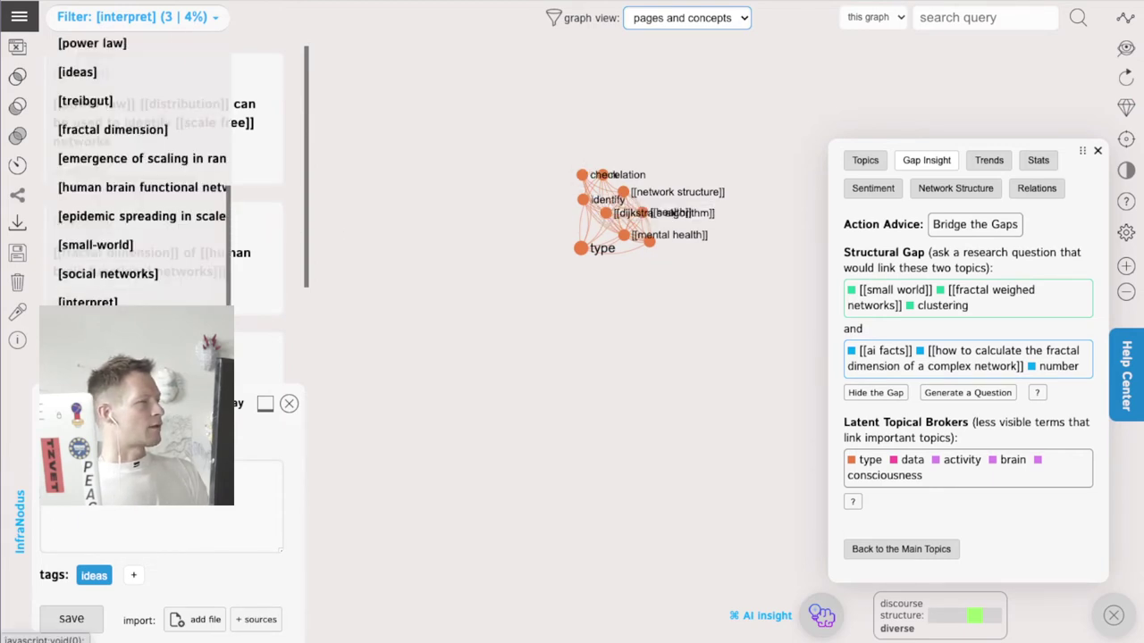
pyautogui.click(89, 331)
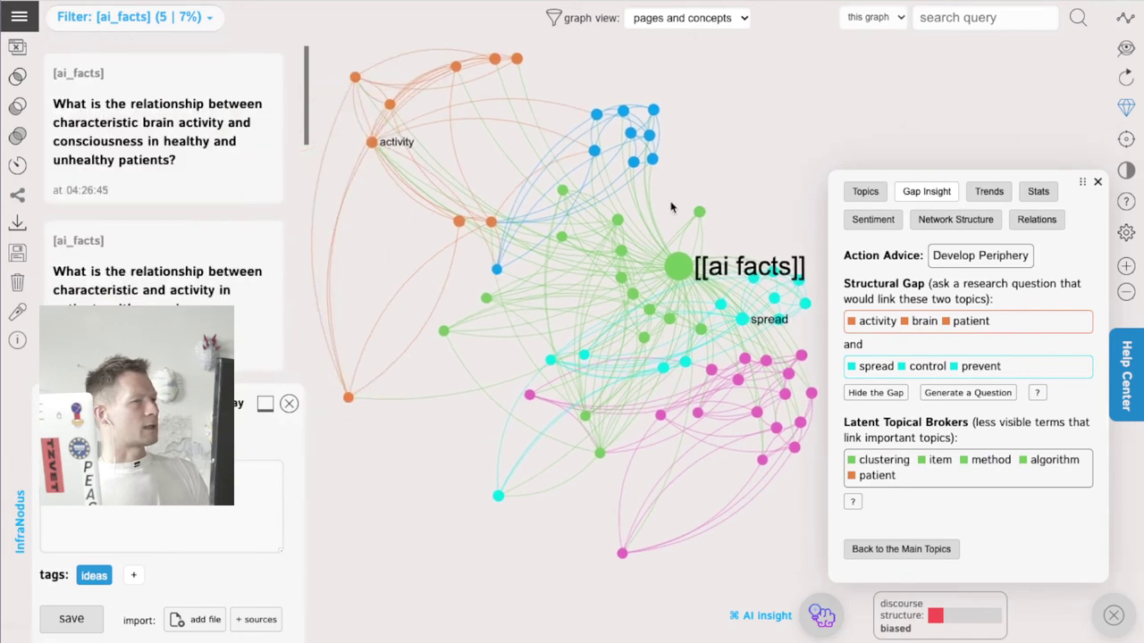
pyautogui.click(662, 16)
pyautogui.click(666, 49)
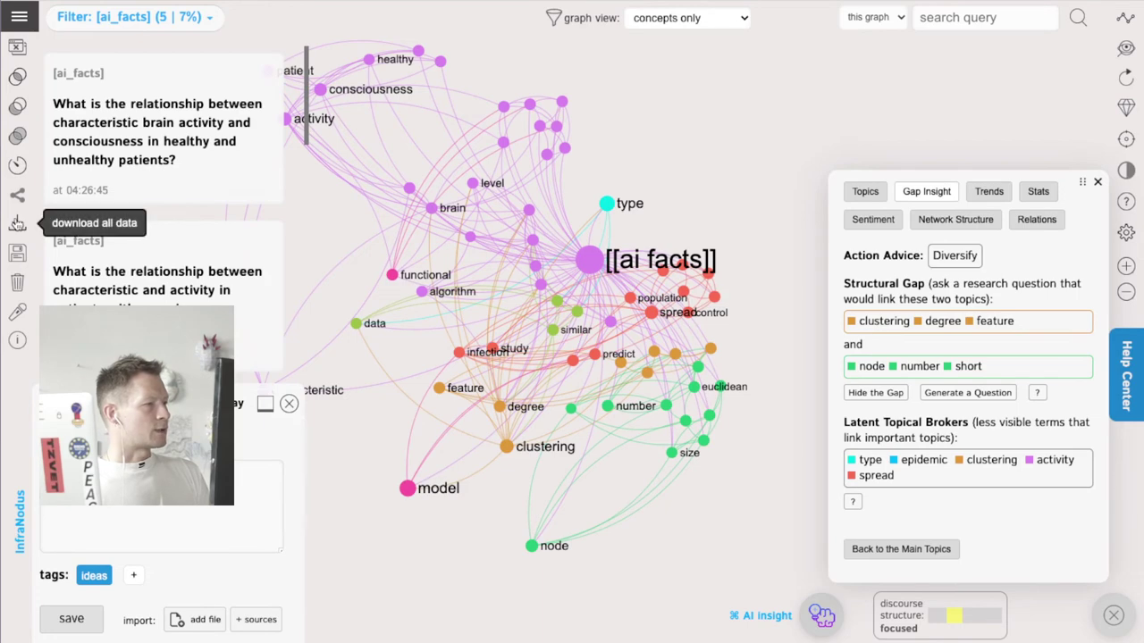
# Look through the ai_facts statements and inspect the data export options, including the plain text download
pyautogui.scroll(-10, 153, 145)
pyautogui.scroll(-2, 153, 145)
pyautogui.scroll(15, 153, 145)
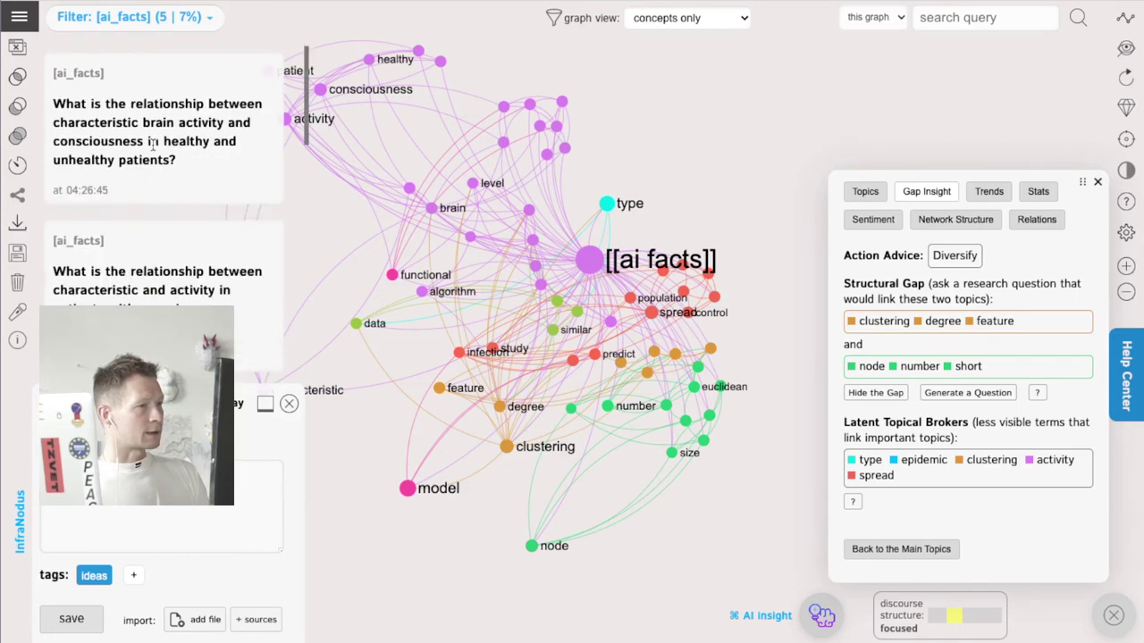
pyautogui.click(17, 222)
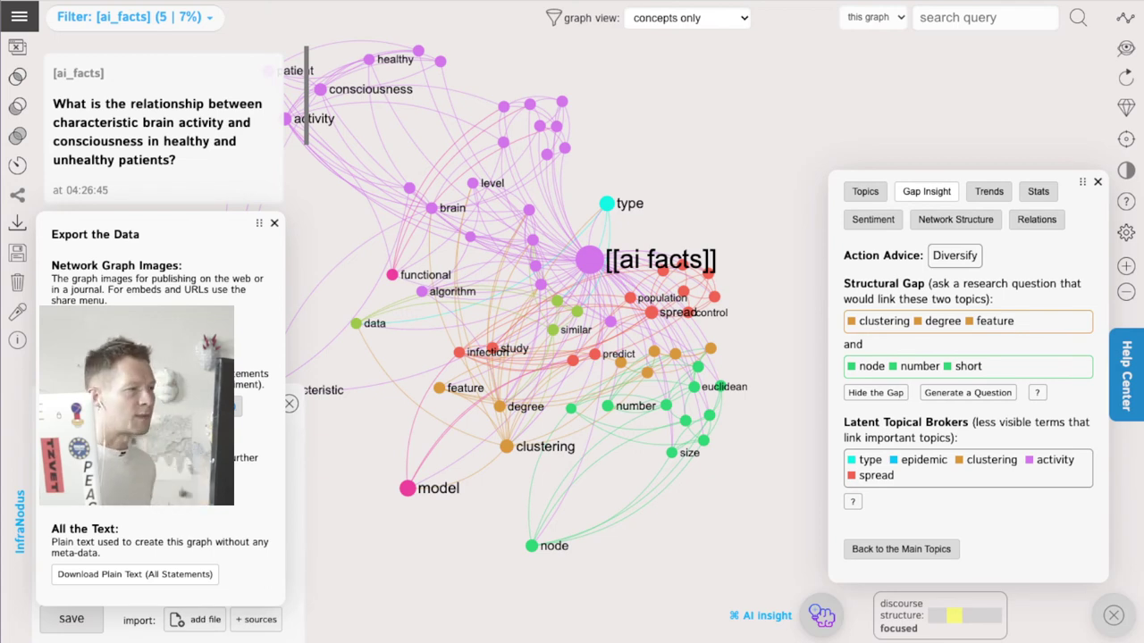
pyautogui.click(274, 224)
# Filter the statements by the interpret tag and look through the matching statements
pyautogui.click(126, 18)
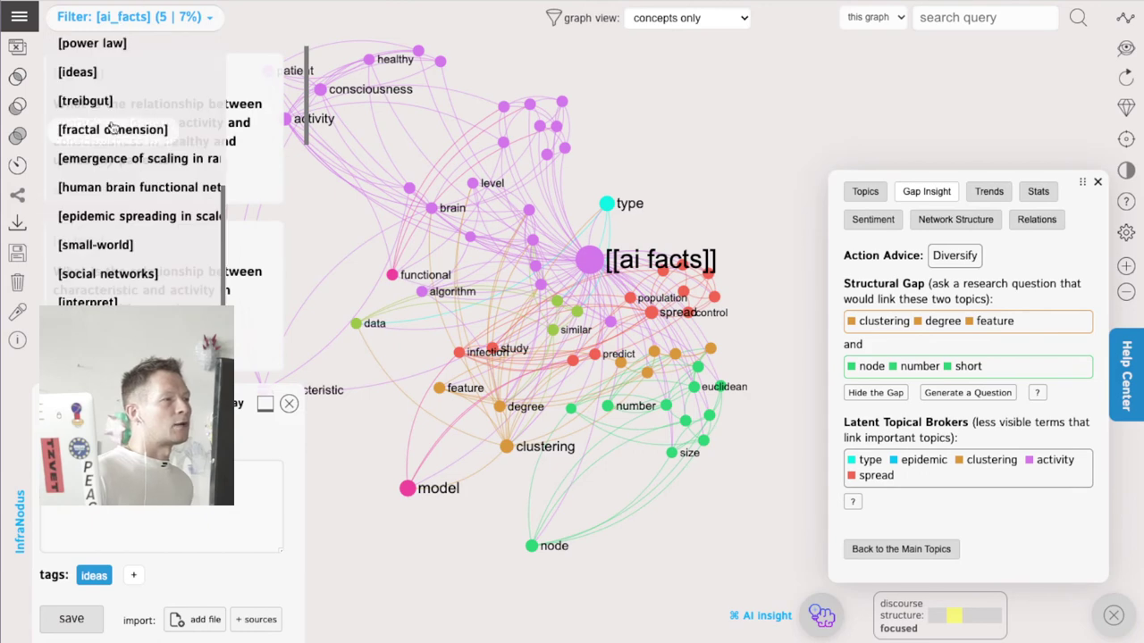
pyautogui.click(87, 302)
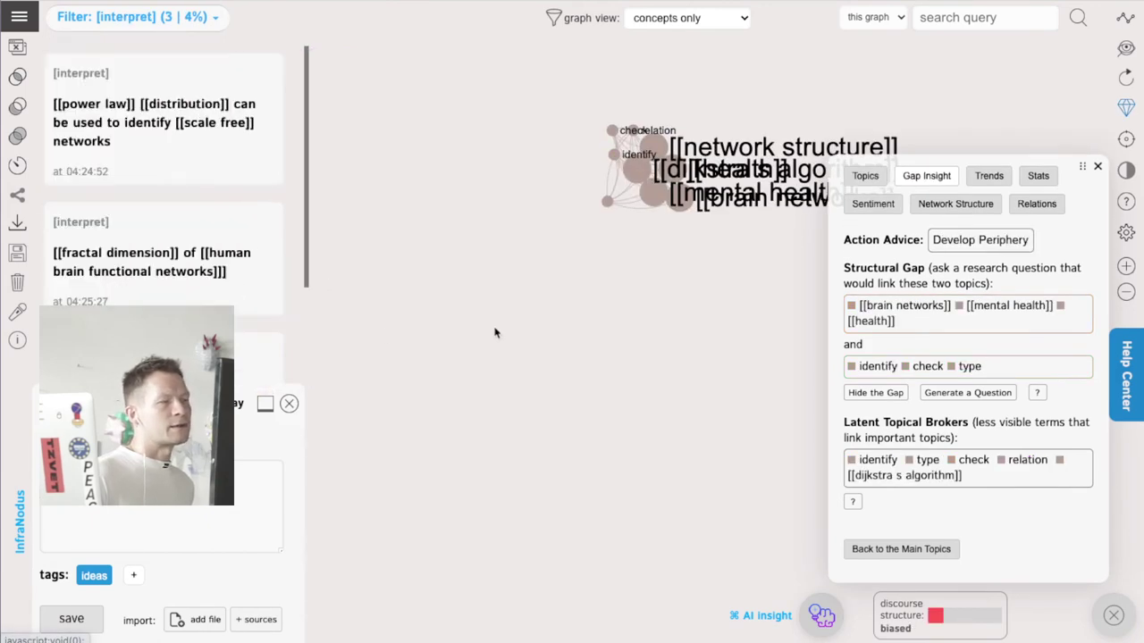
pyautogui.scroll(-2, 188, 283)
pyautogui.scroll(2, 190, 283)
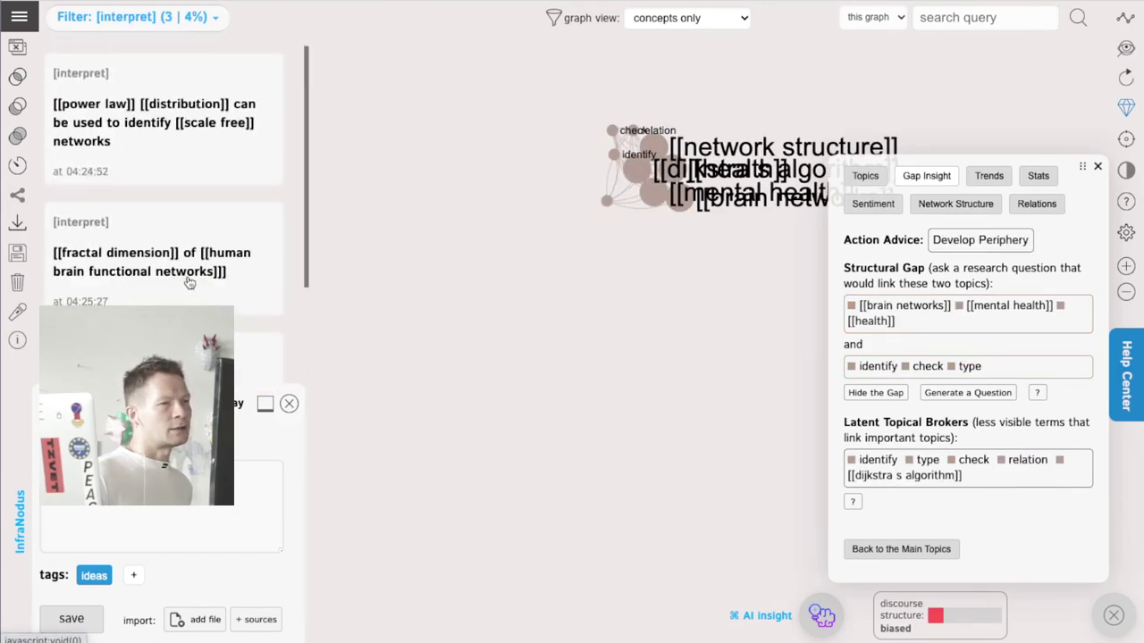
# Hide the text entry form and inspect the data export options for the interpret statements
pyautogui.click(289, 403)
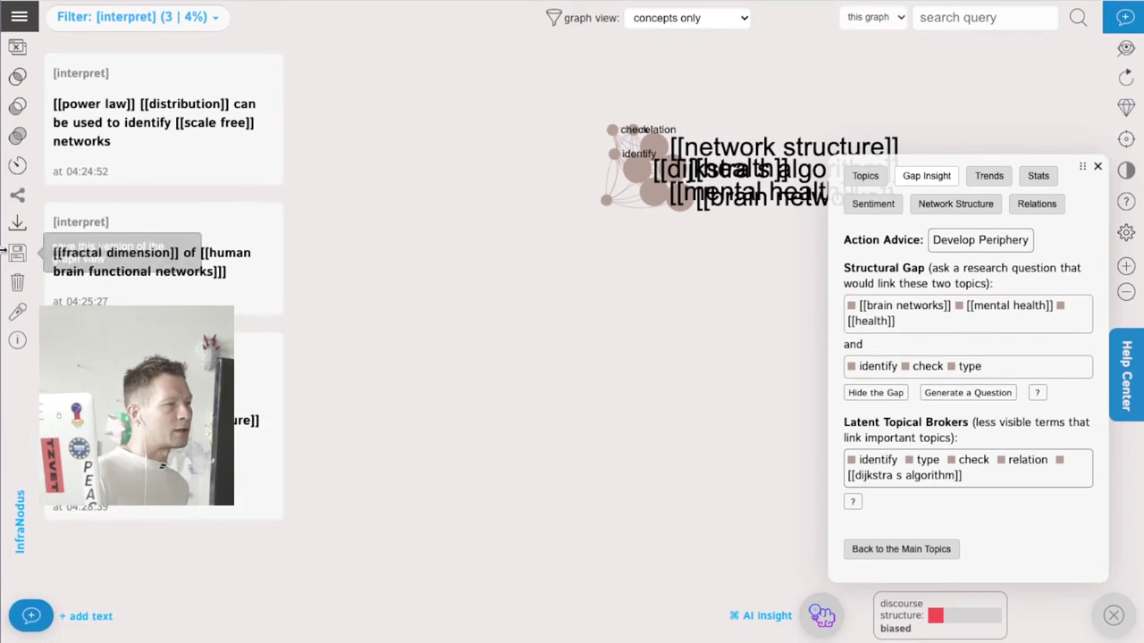
pyautogui.click(17, 225)
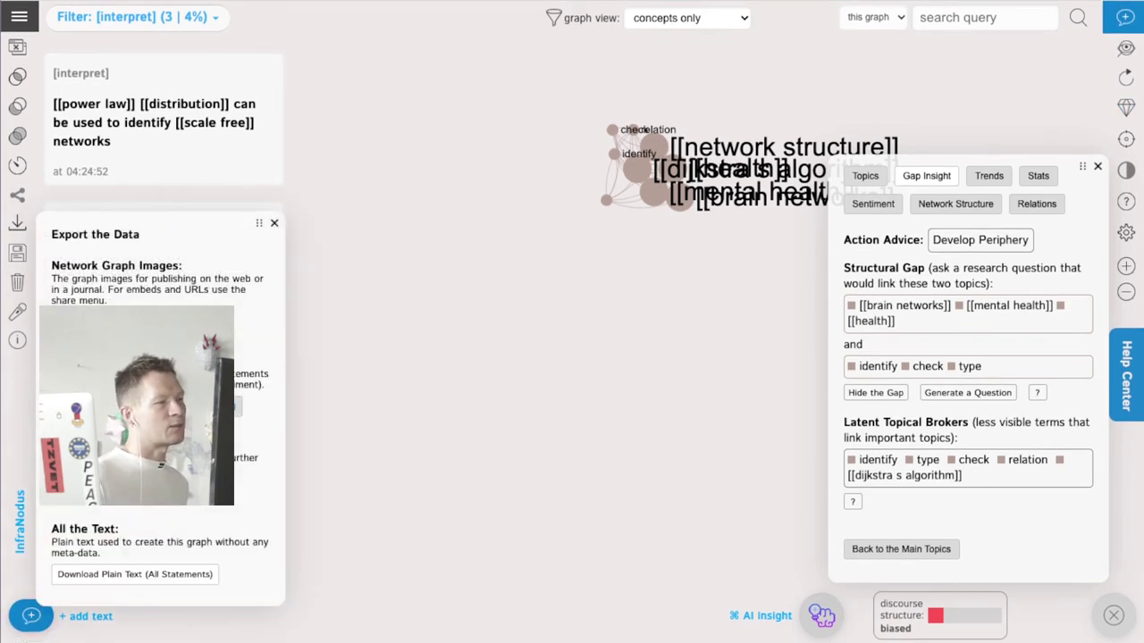
pyautogui.click(275, 225)
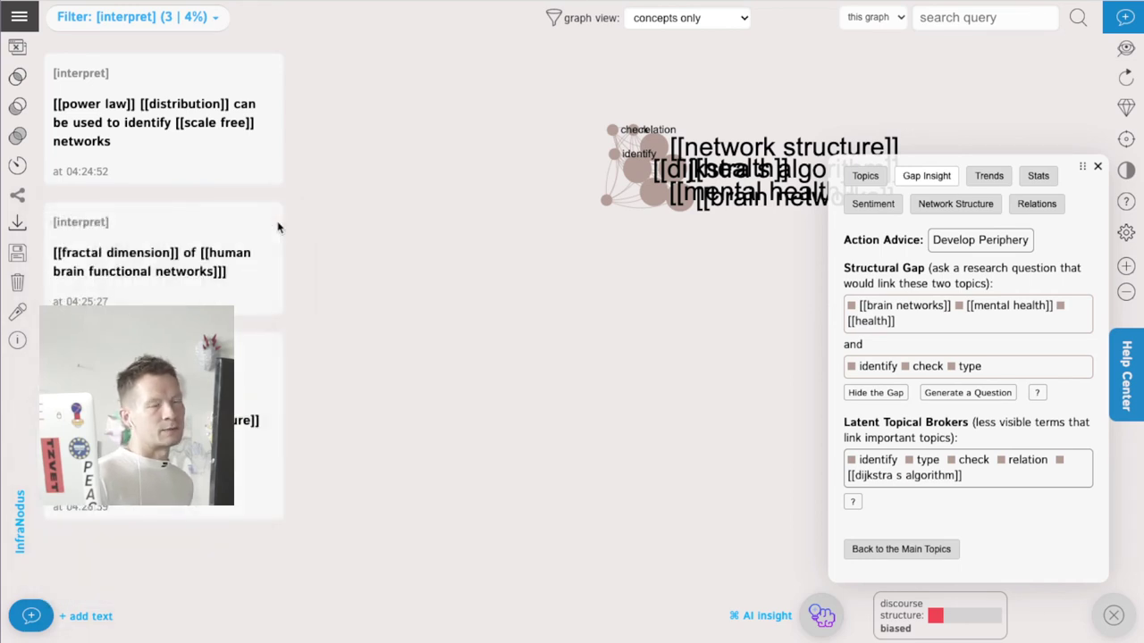
# Show all statements in the graph and open the graph view choices
pyautogui.click(138, 20)
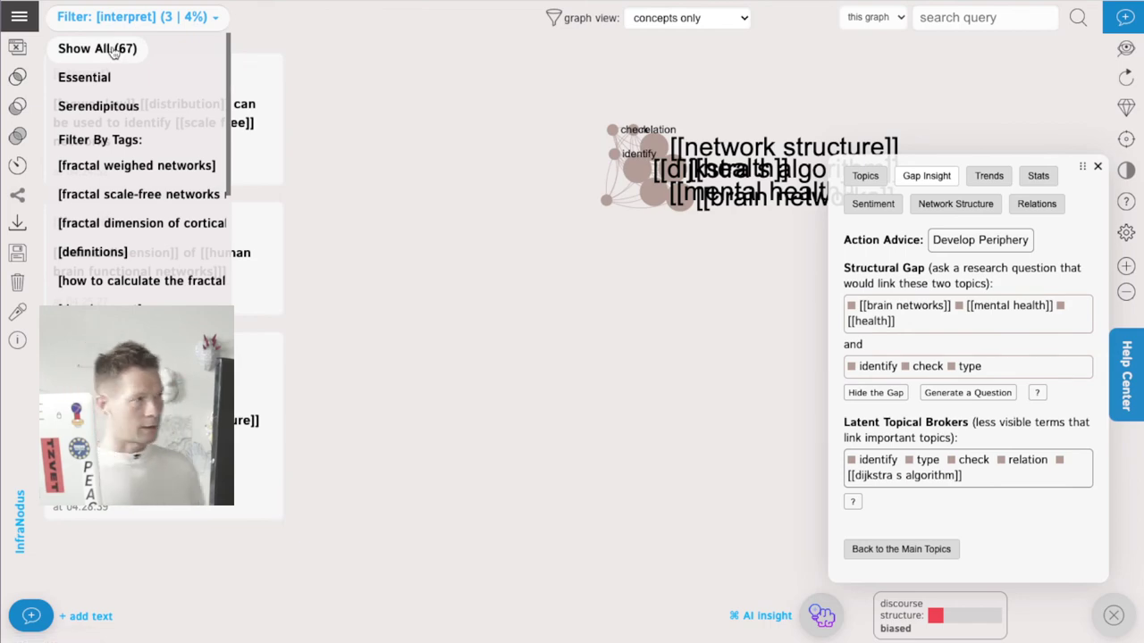
pyautogui.click(113, 51)
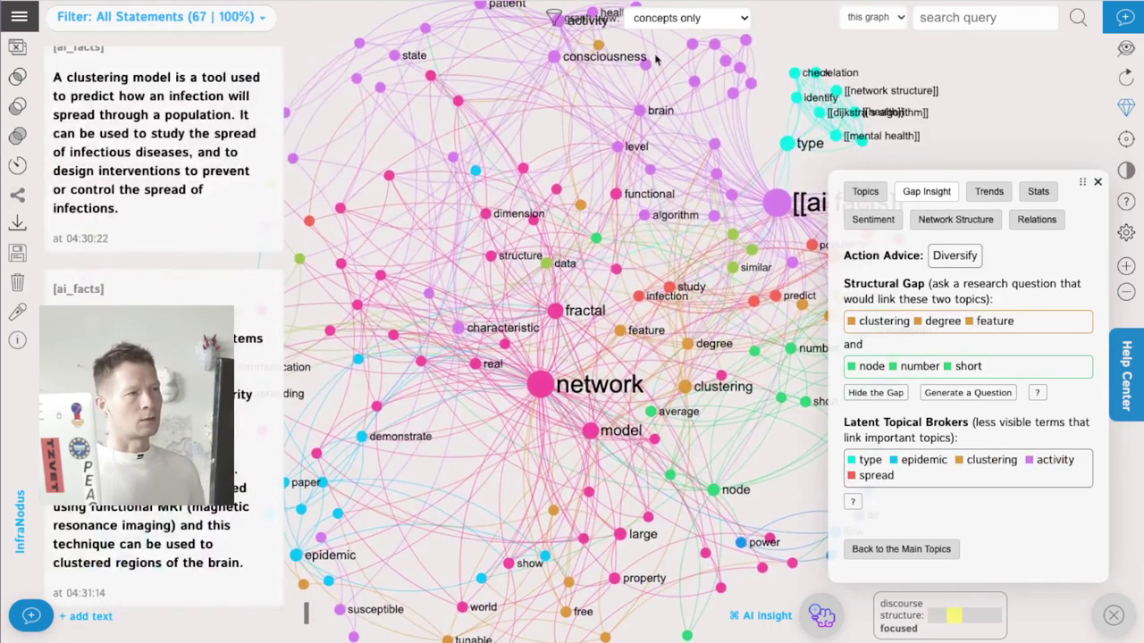
pyautogui.click(689, 18)
pyautogui.click(677, 20)
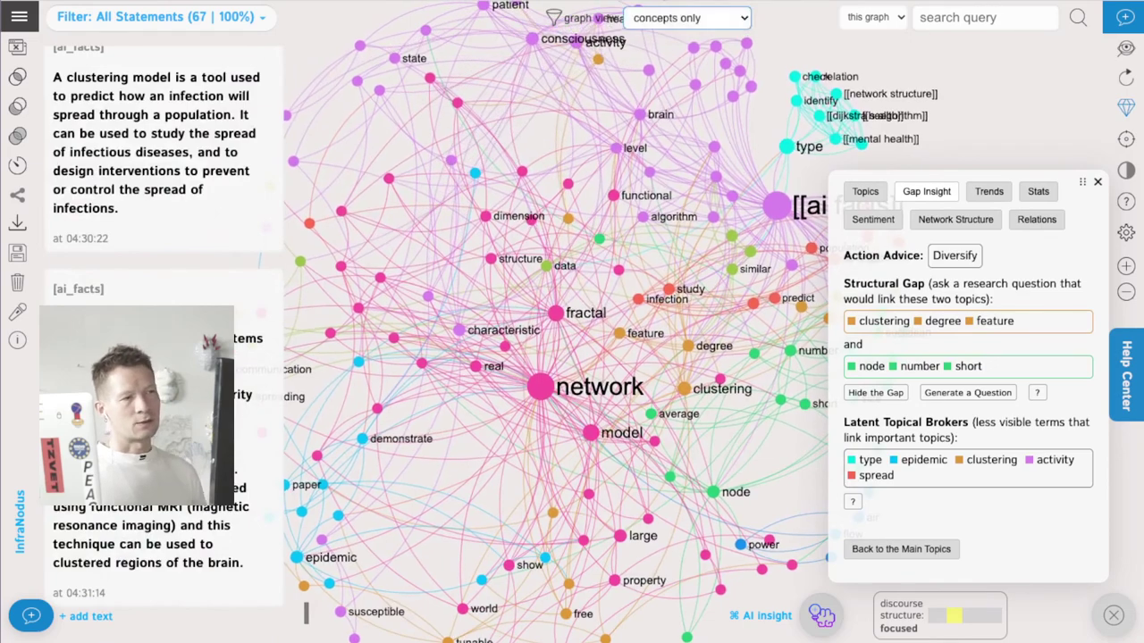
pyautogui.press('Down')
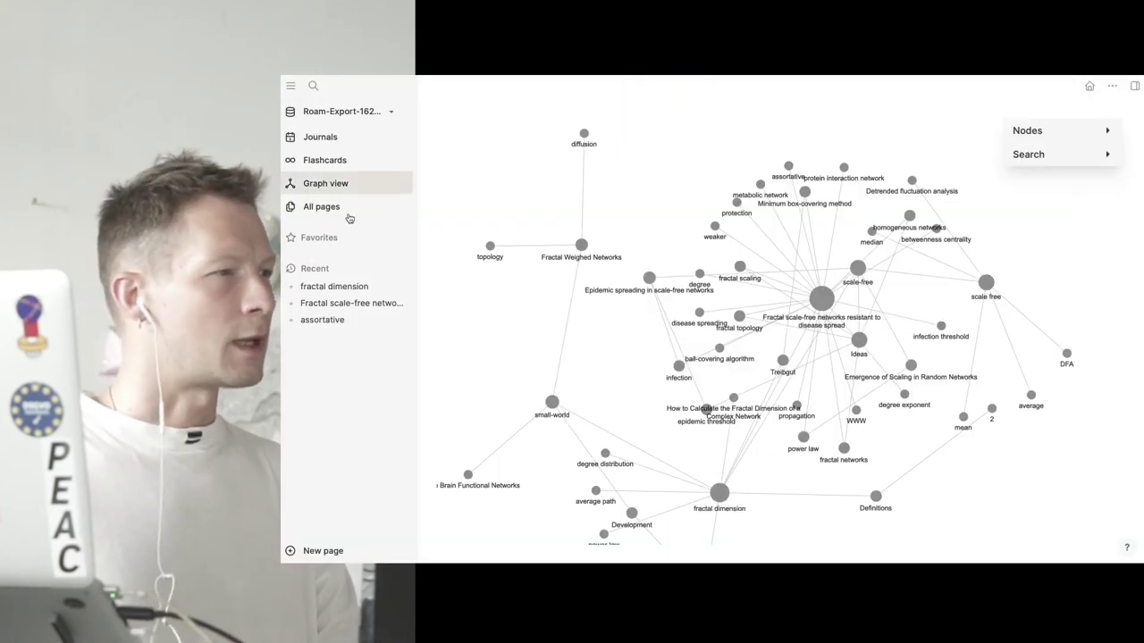
# Switch from Logseq to Obsidian and look through the Roam export vault's list of notes and folders
pyautogui.click(349, 217)
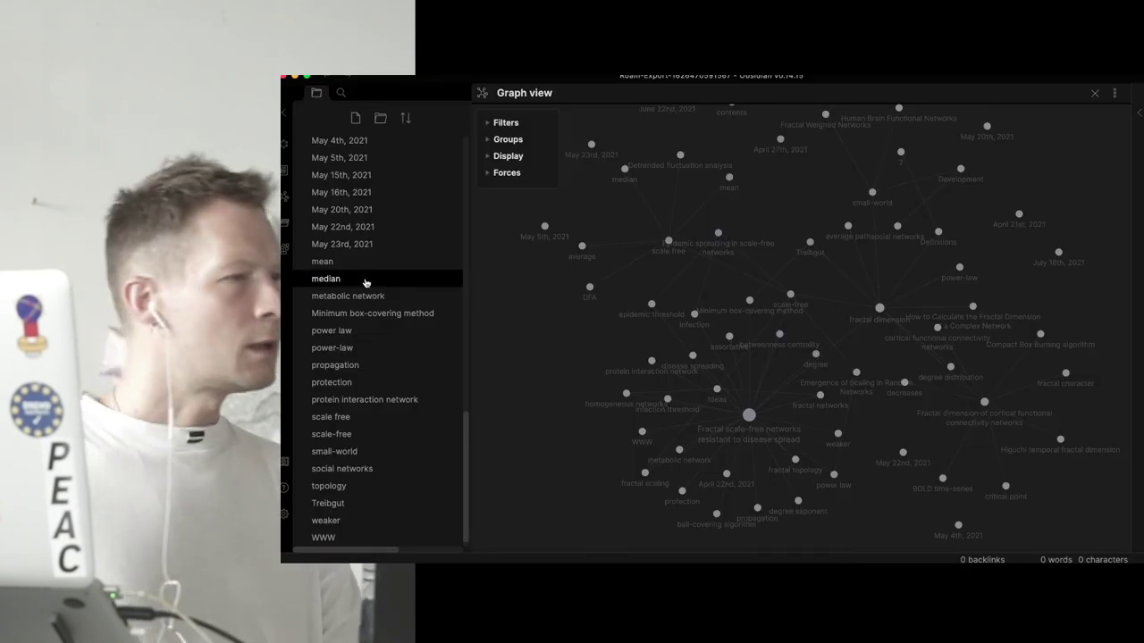
pyautogui.scroll(10, 362, 282)
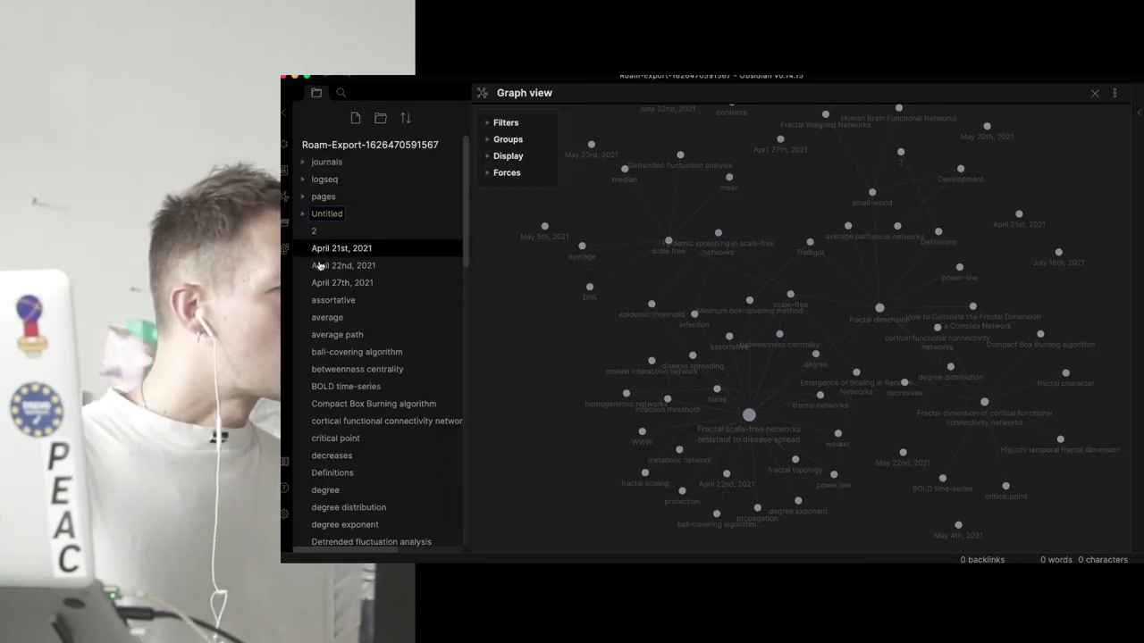
pyautogui.scroll(-5, 362, 413)
pyautogui.scroll(5, 360, 412)
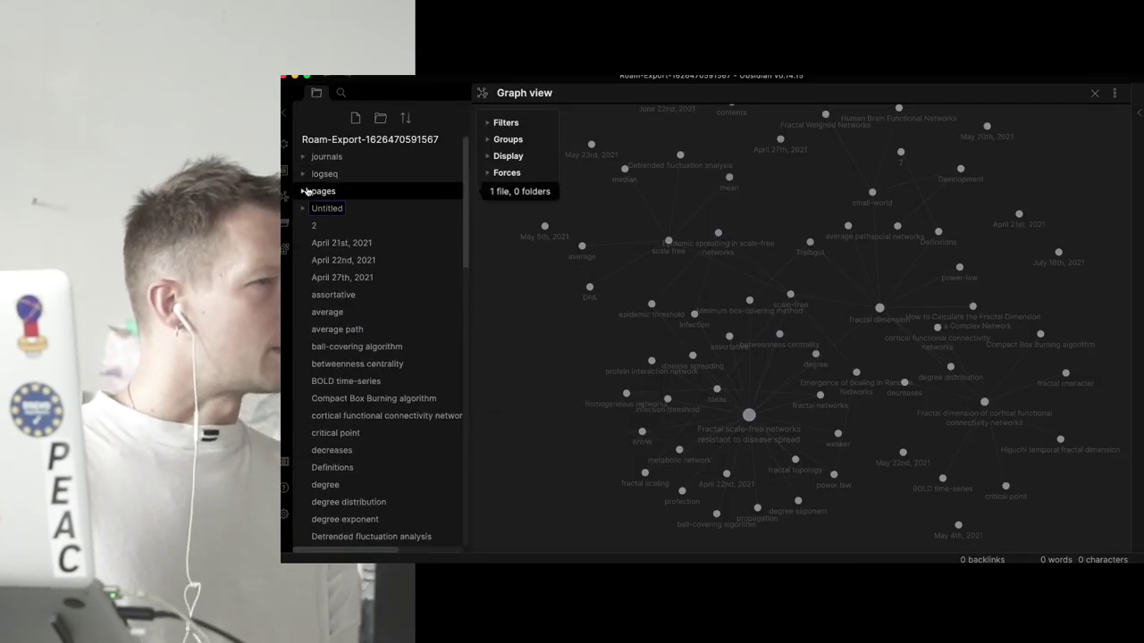